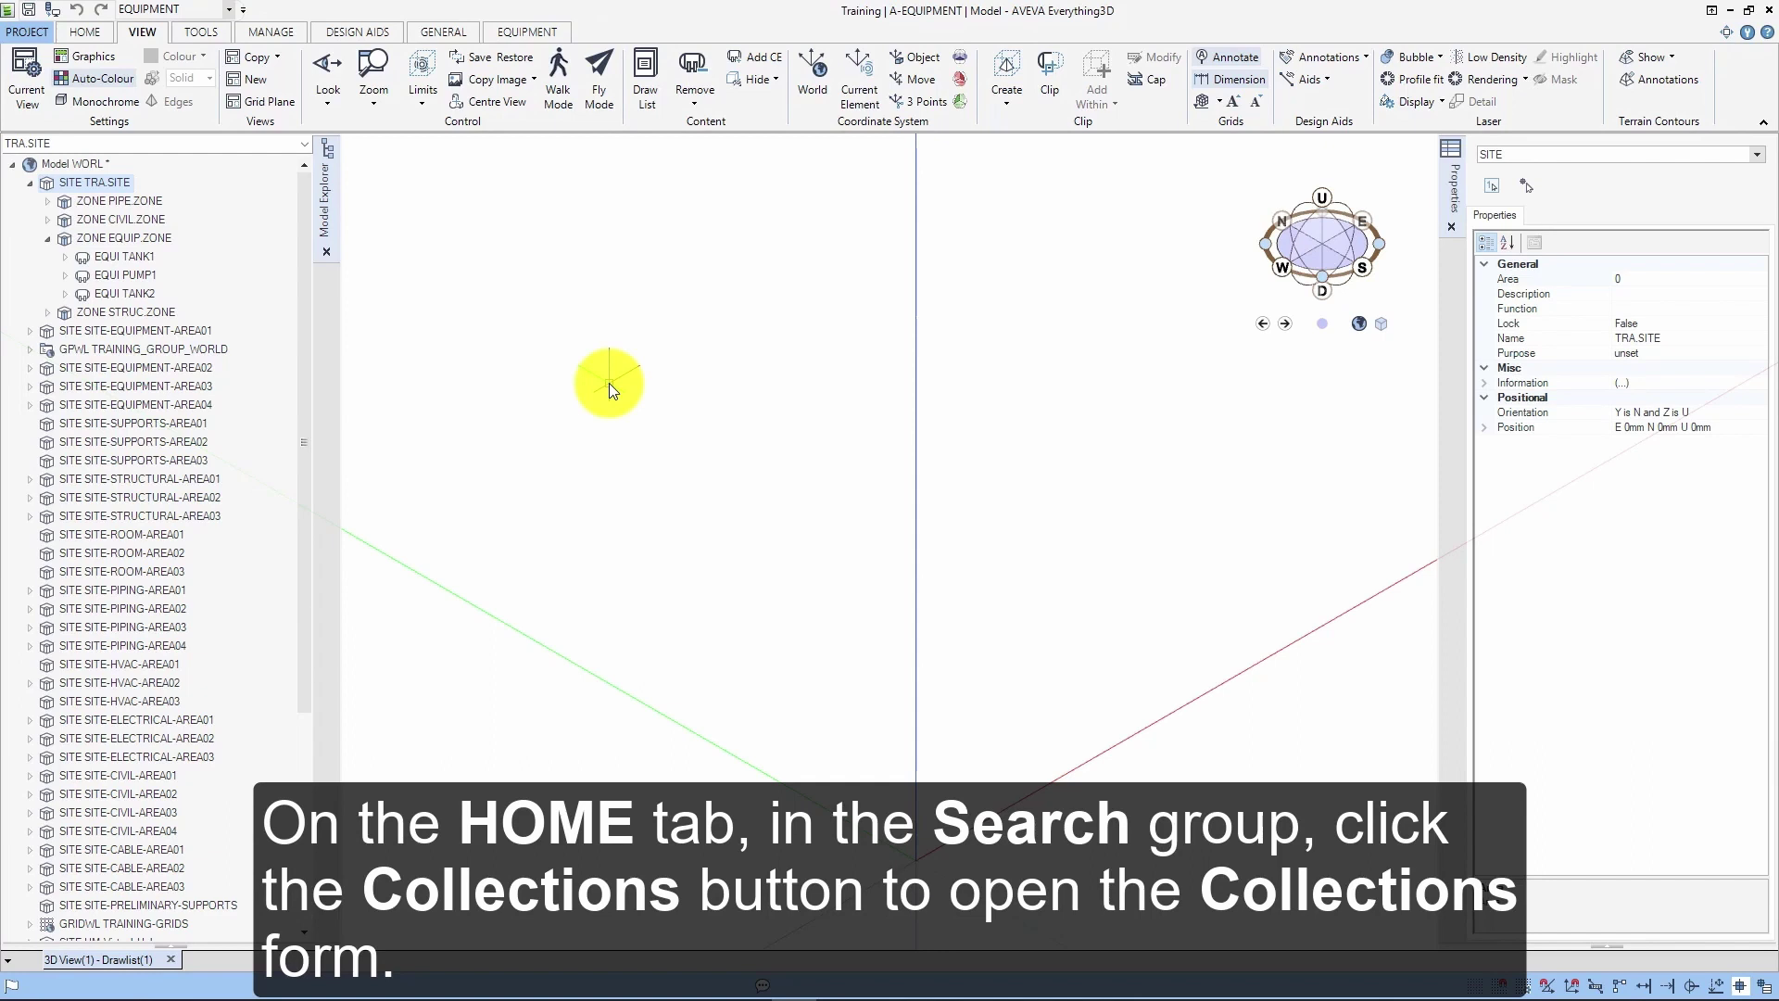
Step: Open the Collections form and switch its display to the current collection only, then back to all collections
click(104, 41)
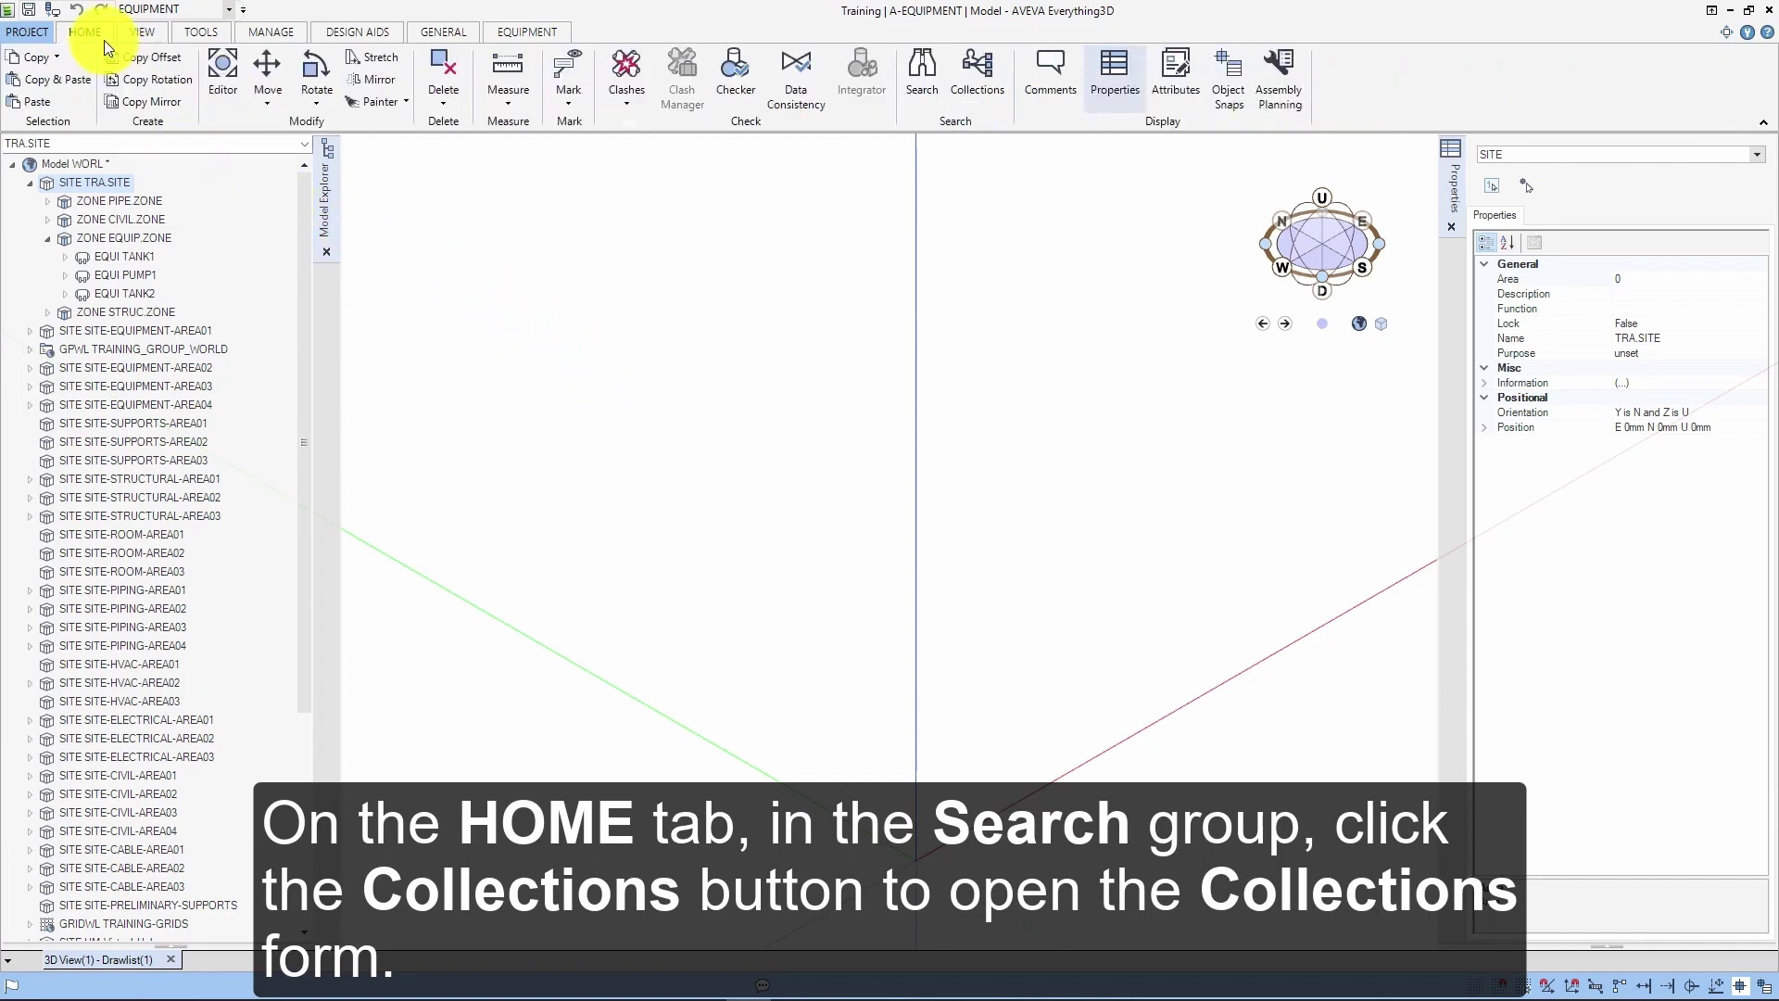
click(969, 75)
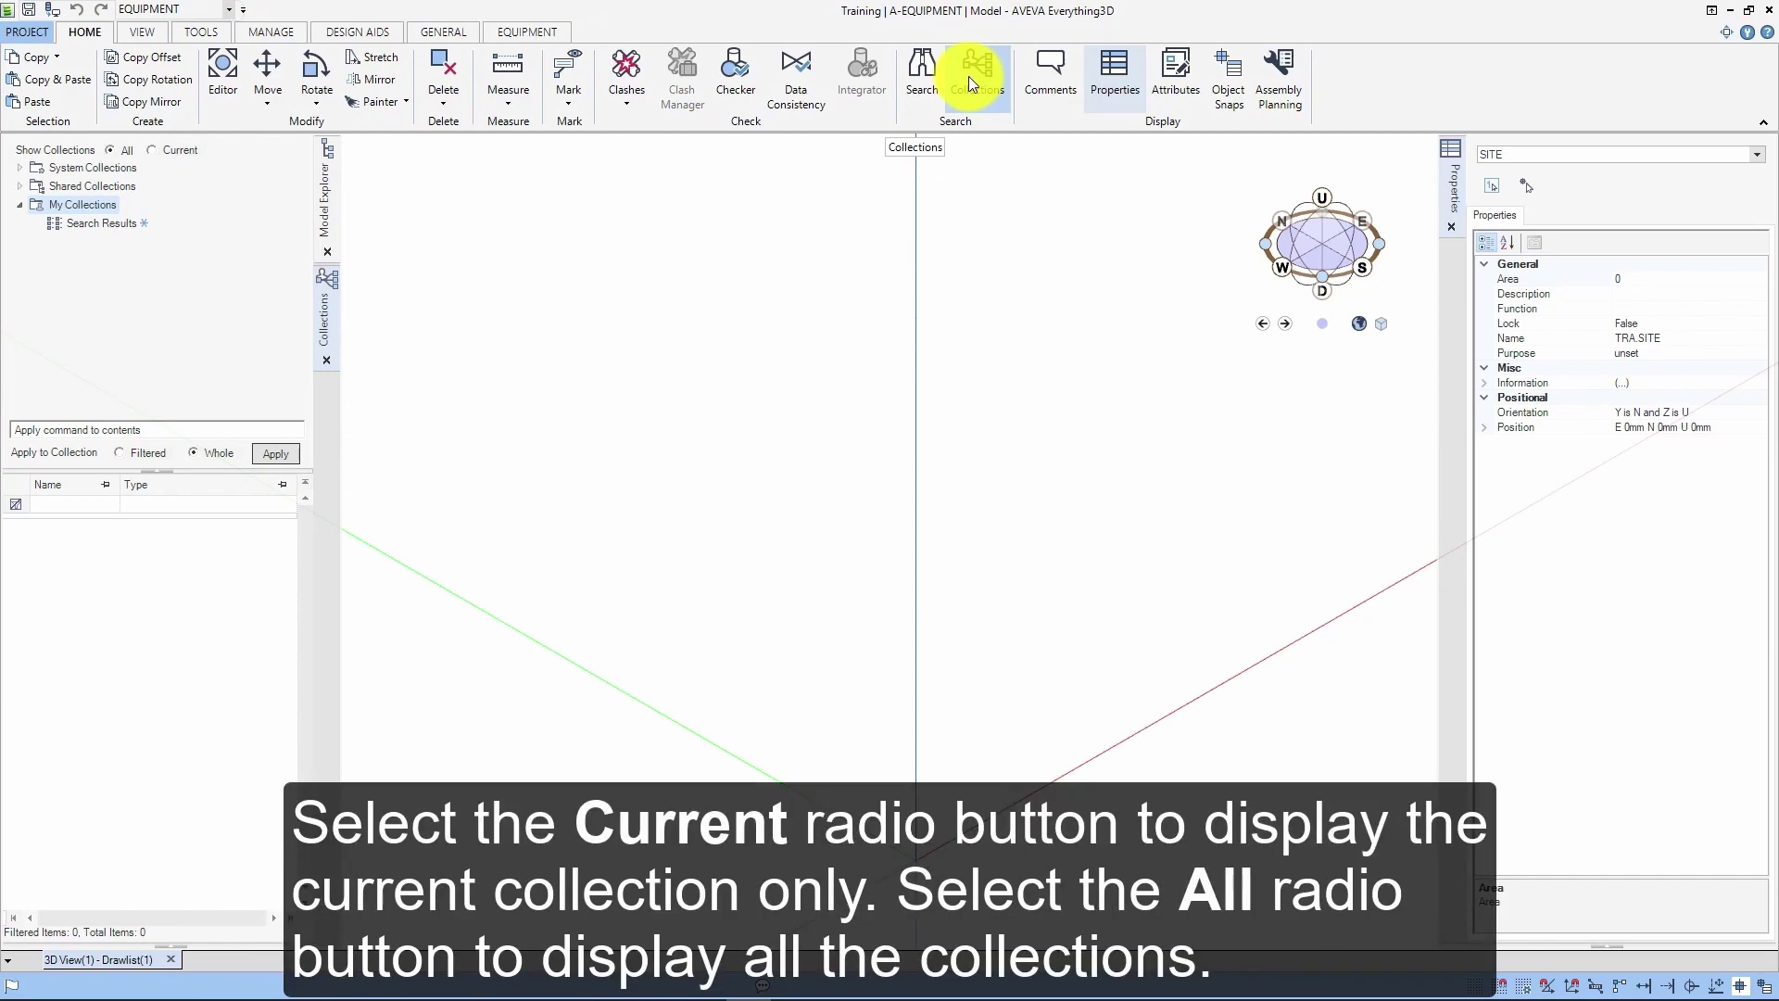
click(150, 149)
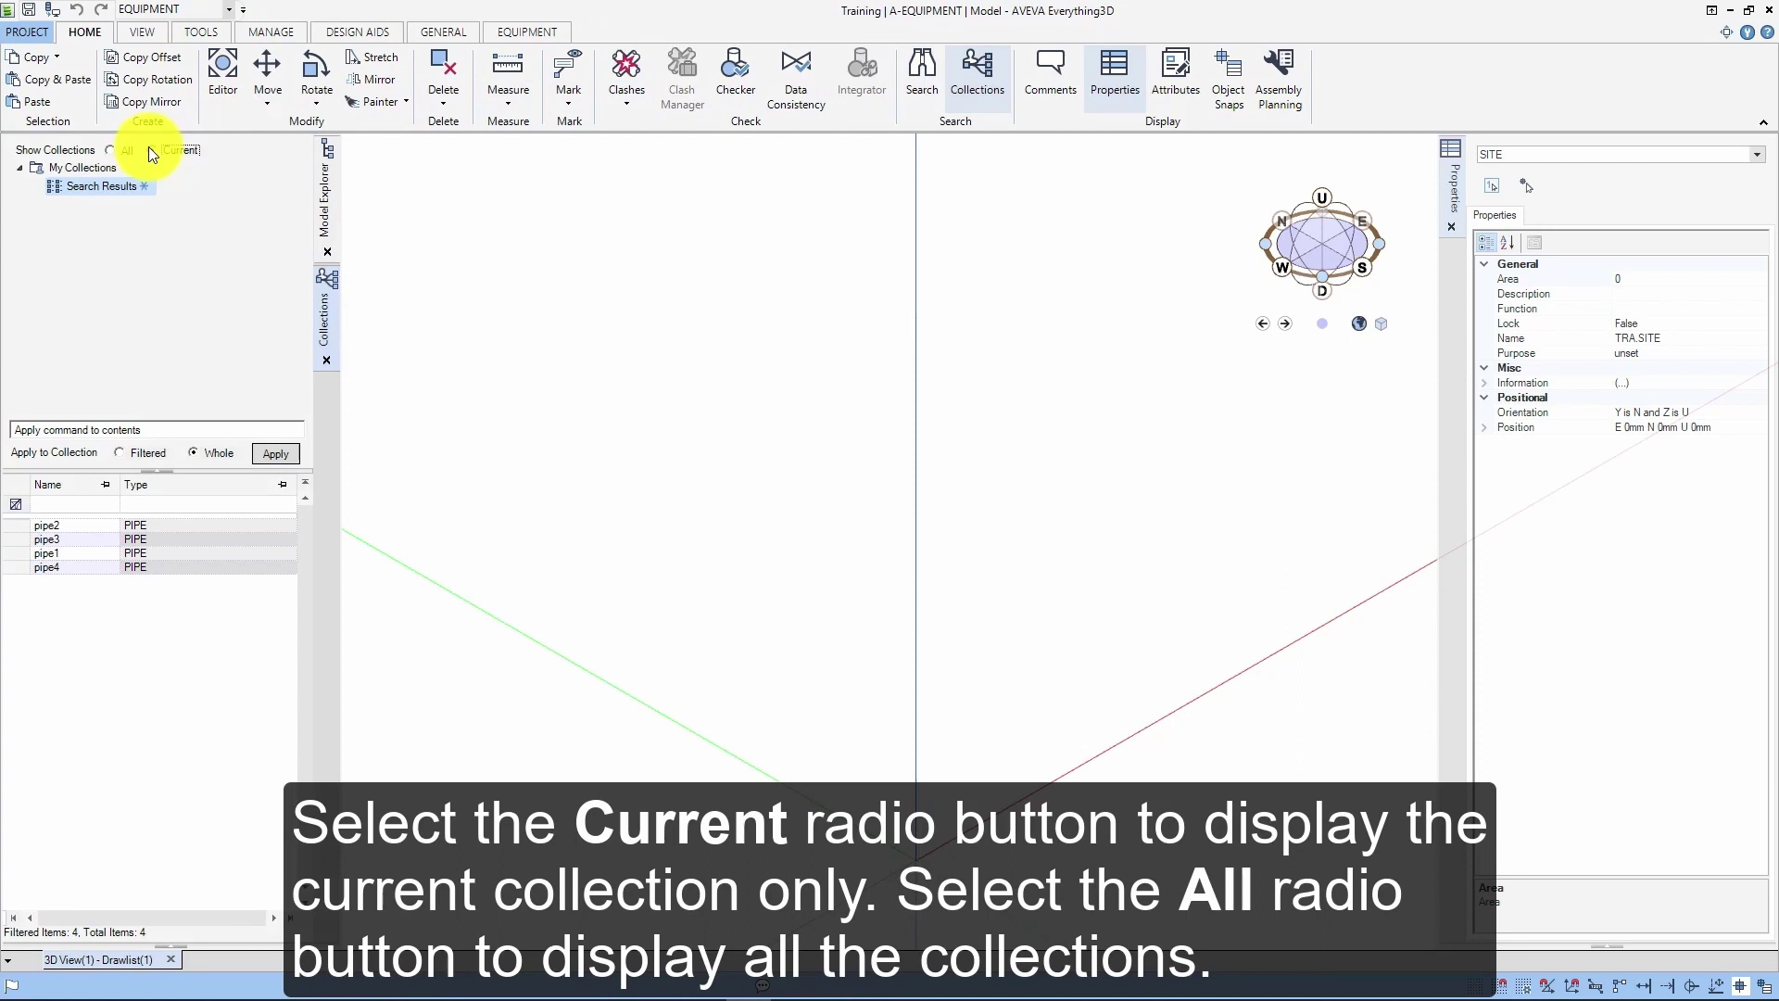
click(109, 150)
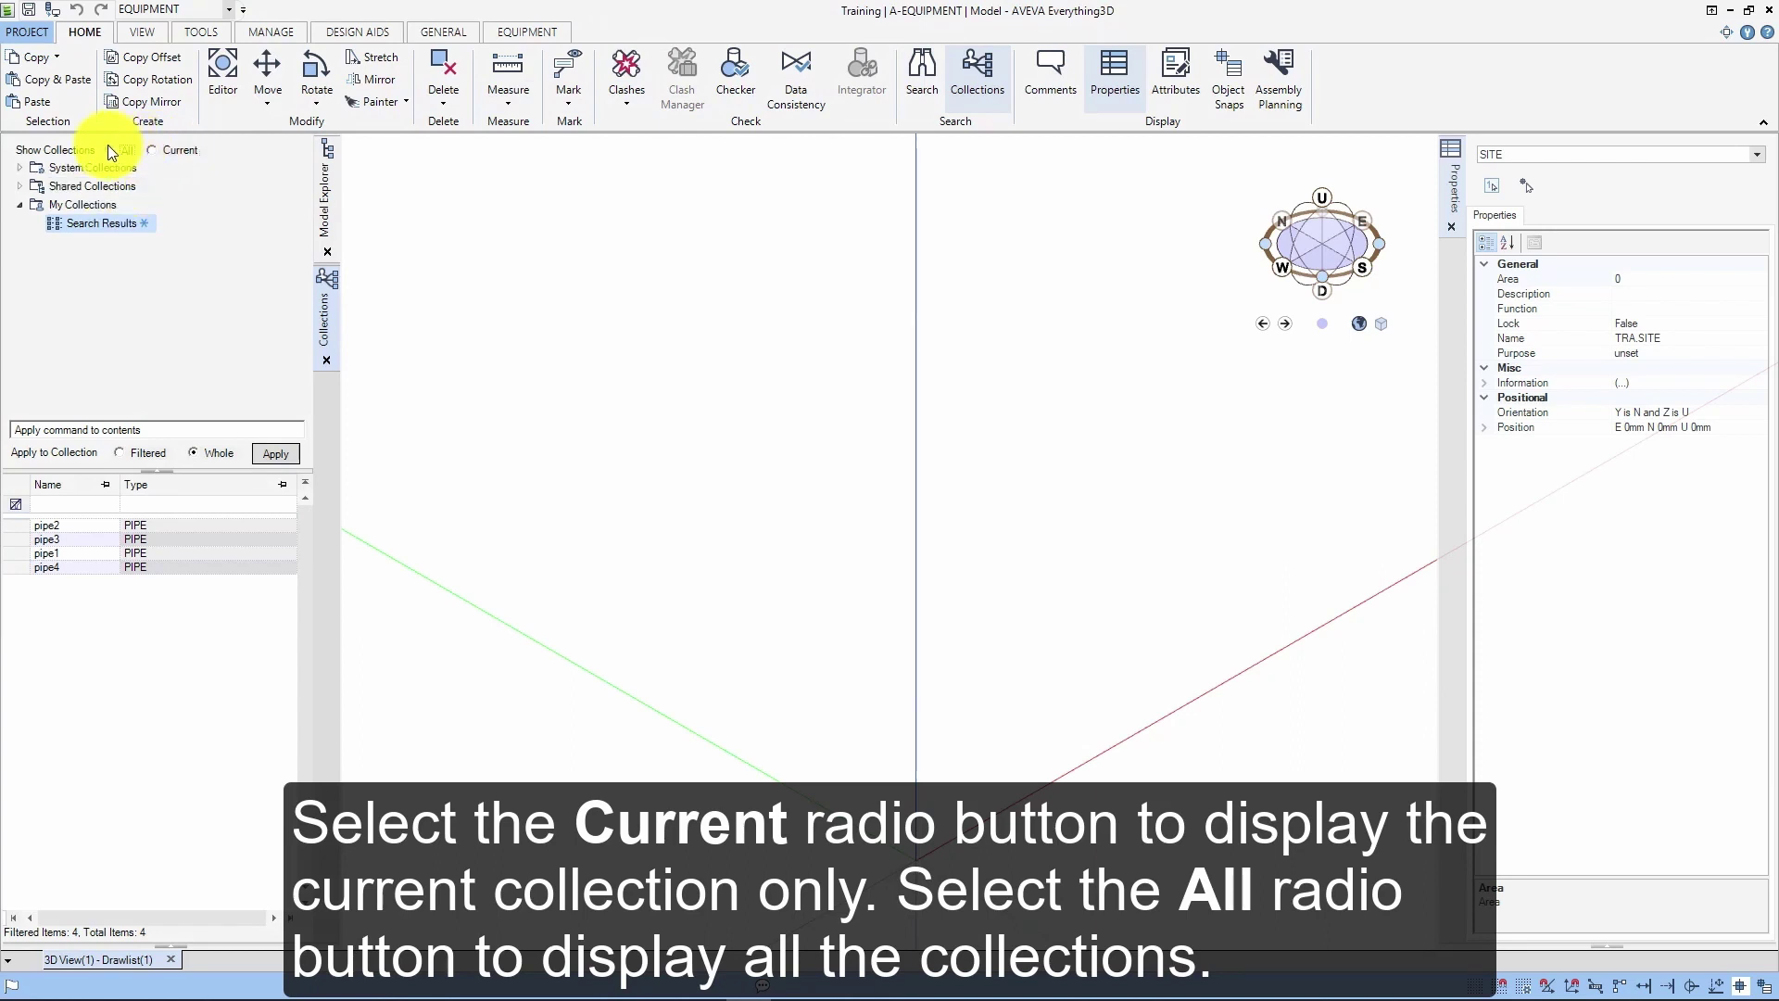
Step: Expand the System Collections and Shared Collections and display the contents of the Drawlist collection
click(20, 167)
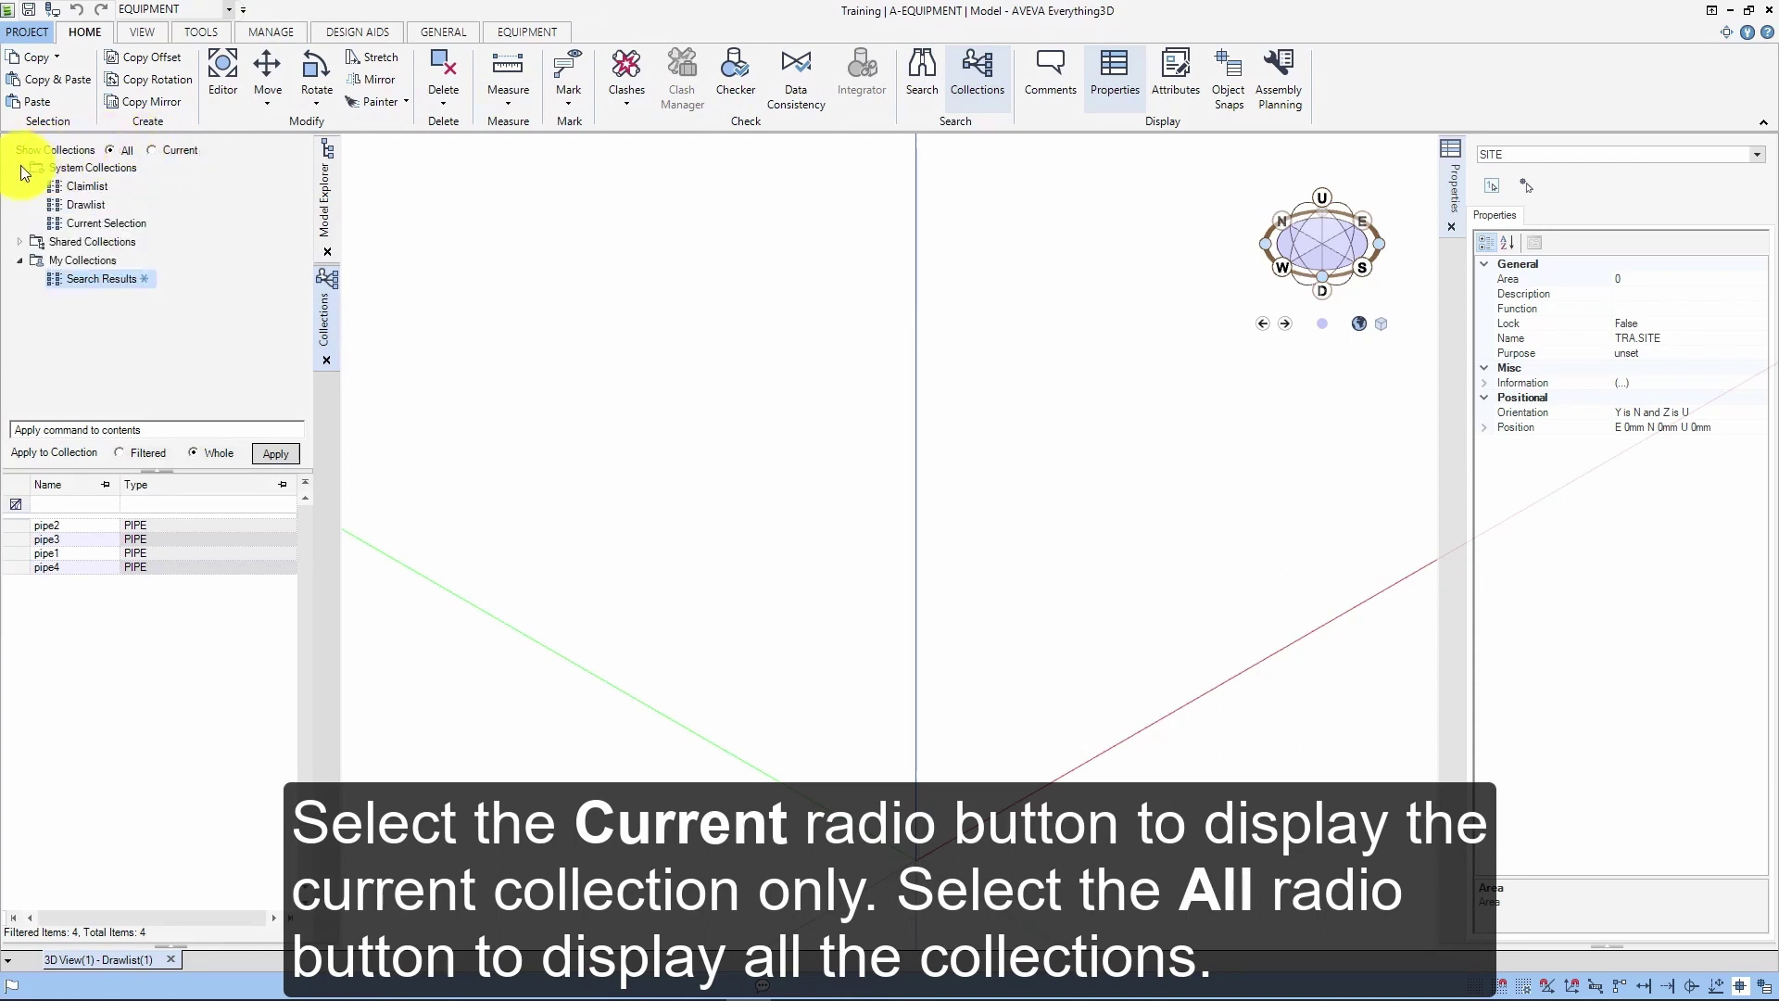
click(19, 242)
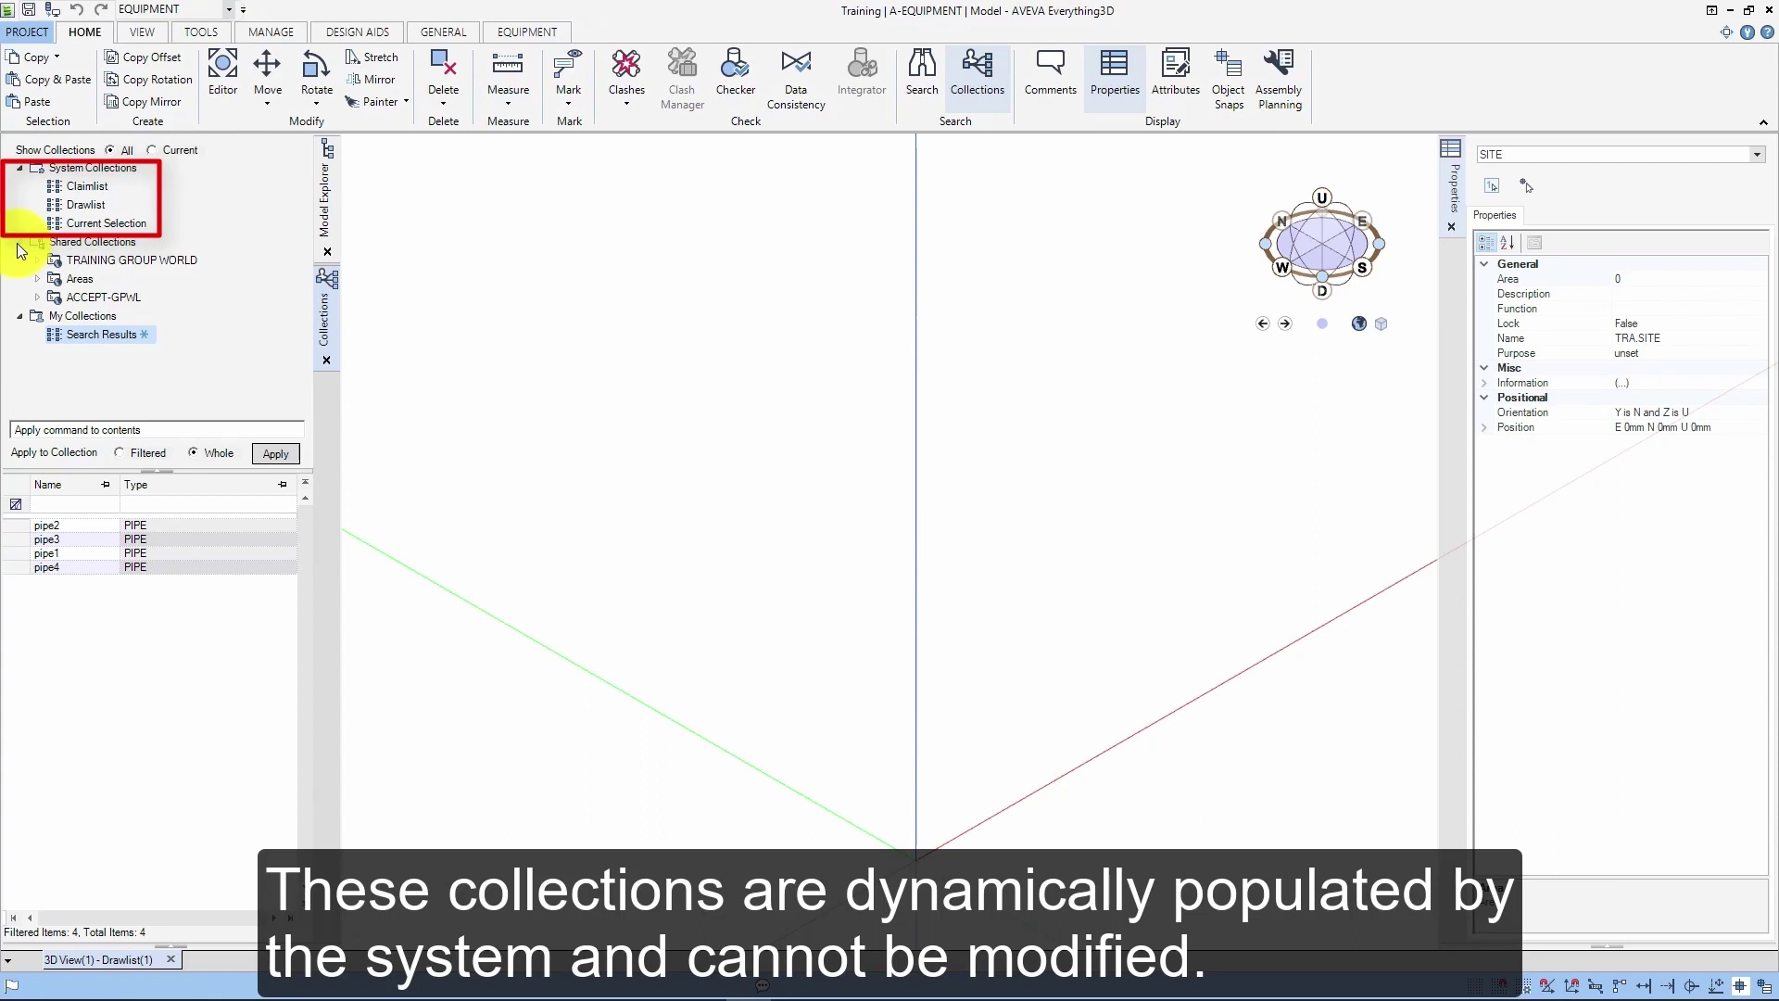
click(81, 199)
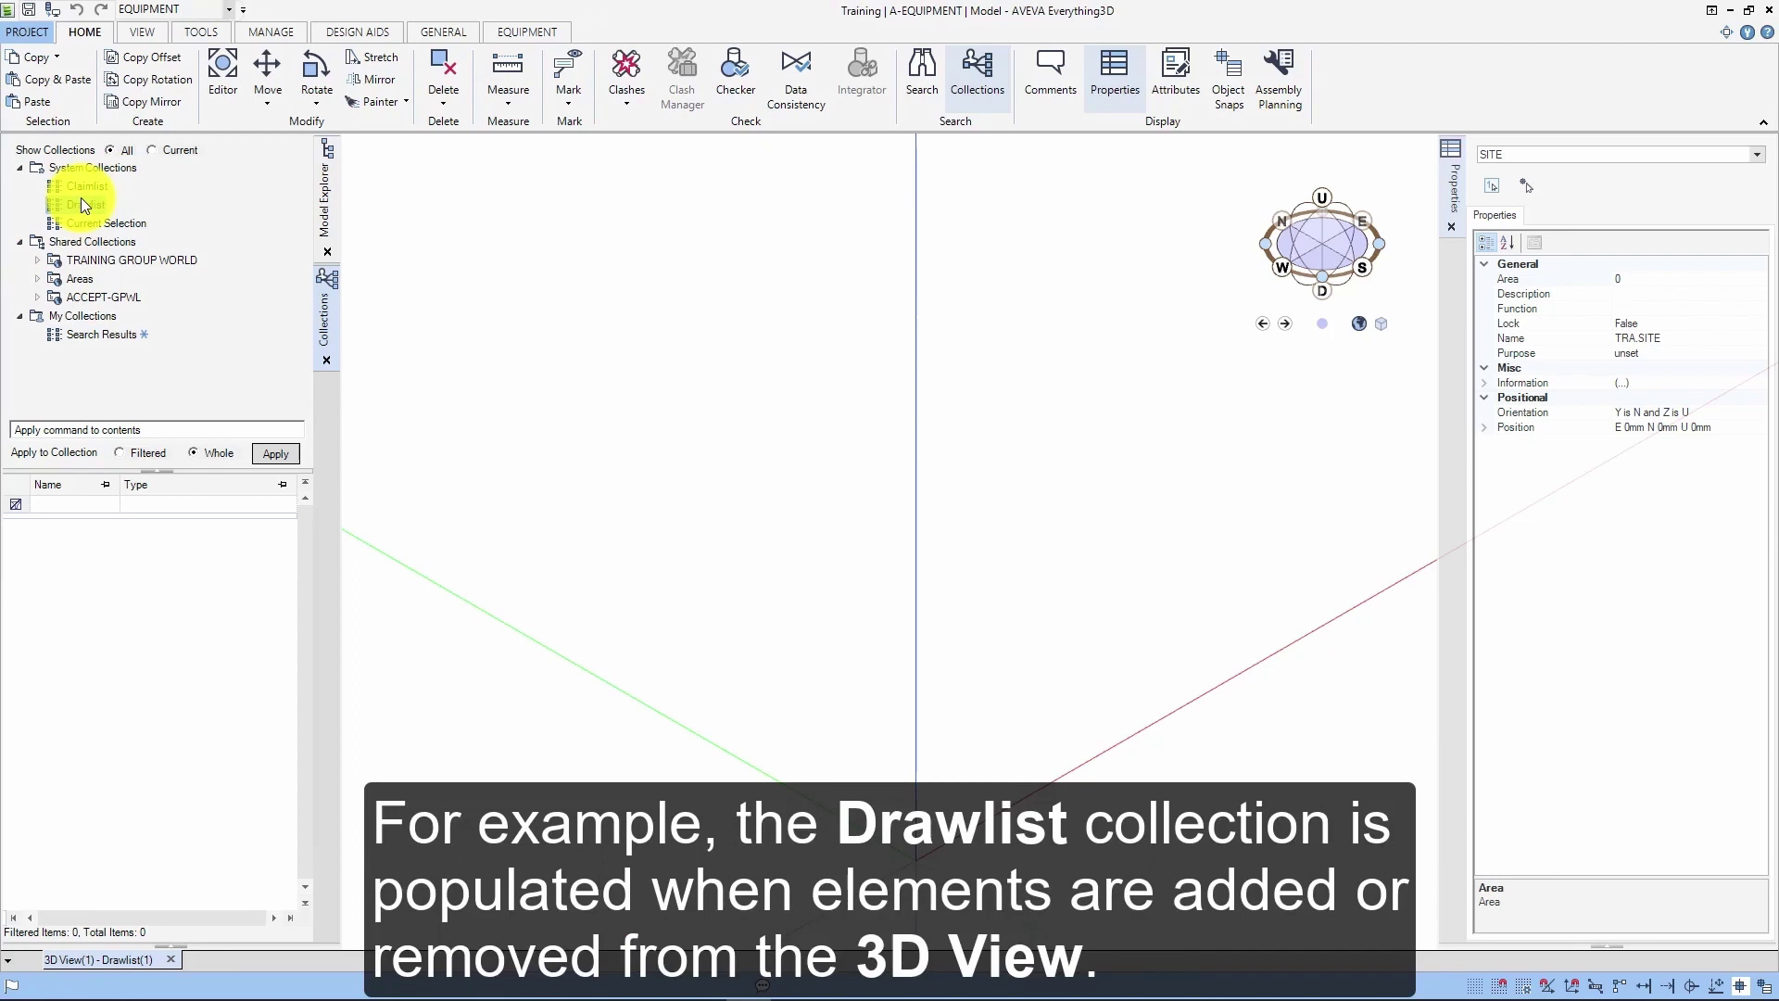
Step: Add SITE TRA.SITE from the Model Explorer to the 3D view and list its elements in the Drawlist collection
click(328, 202)
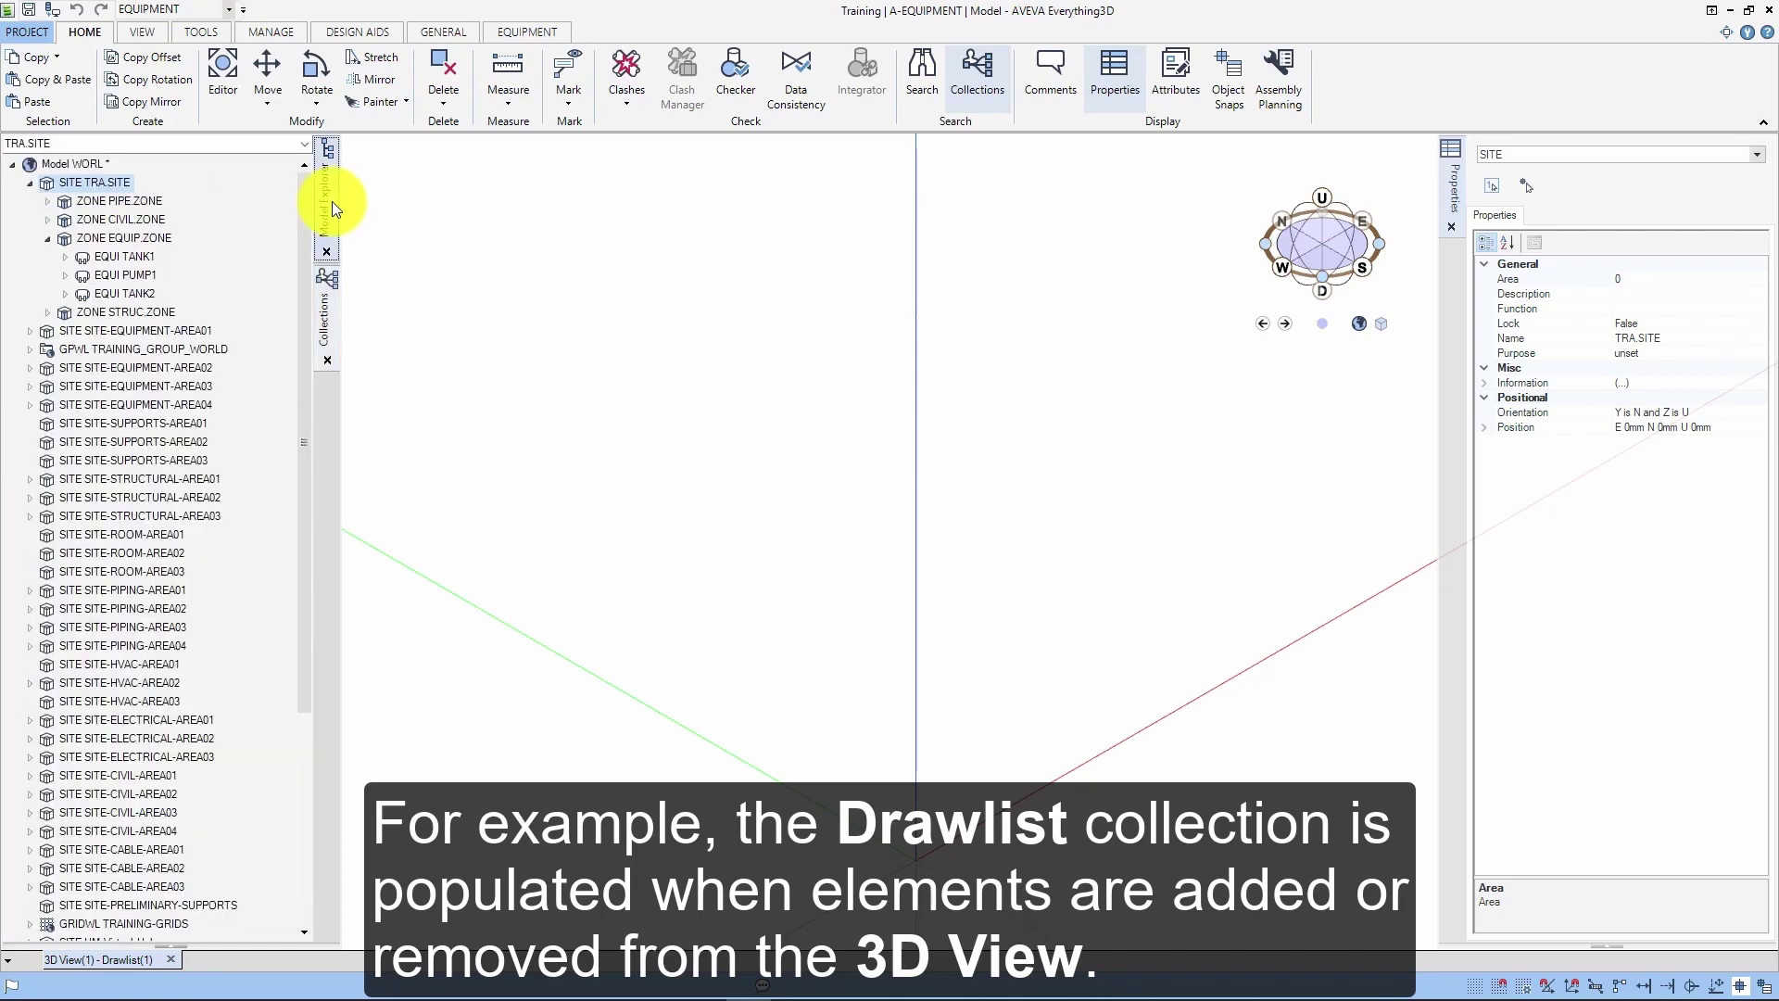
drag(116, 183, 568, 252)
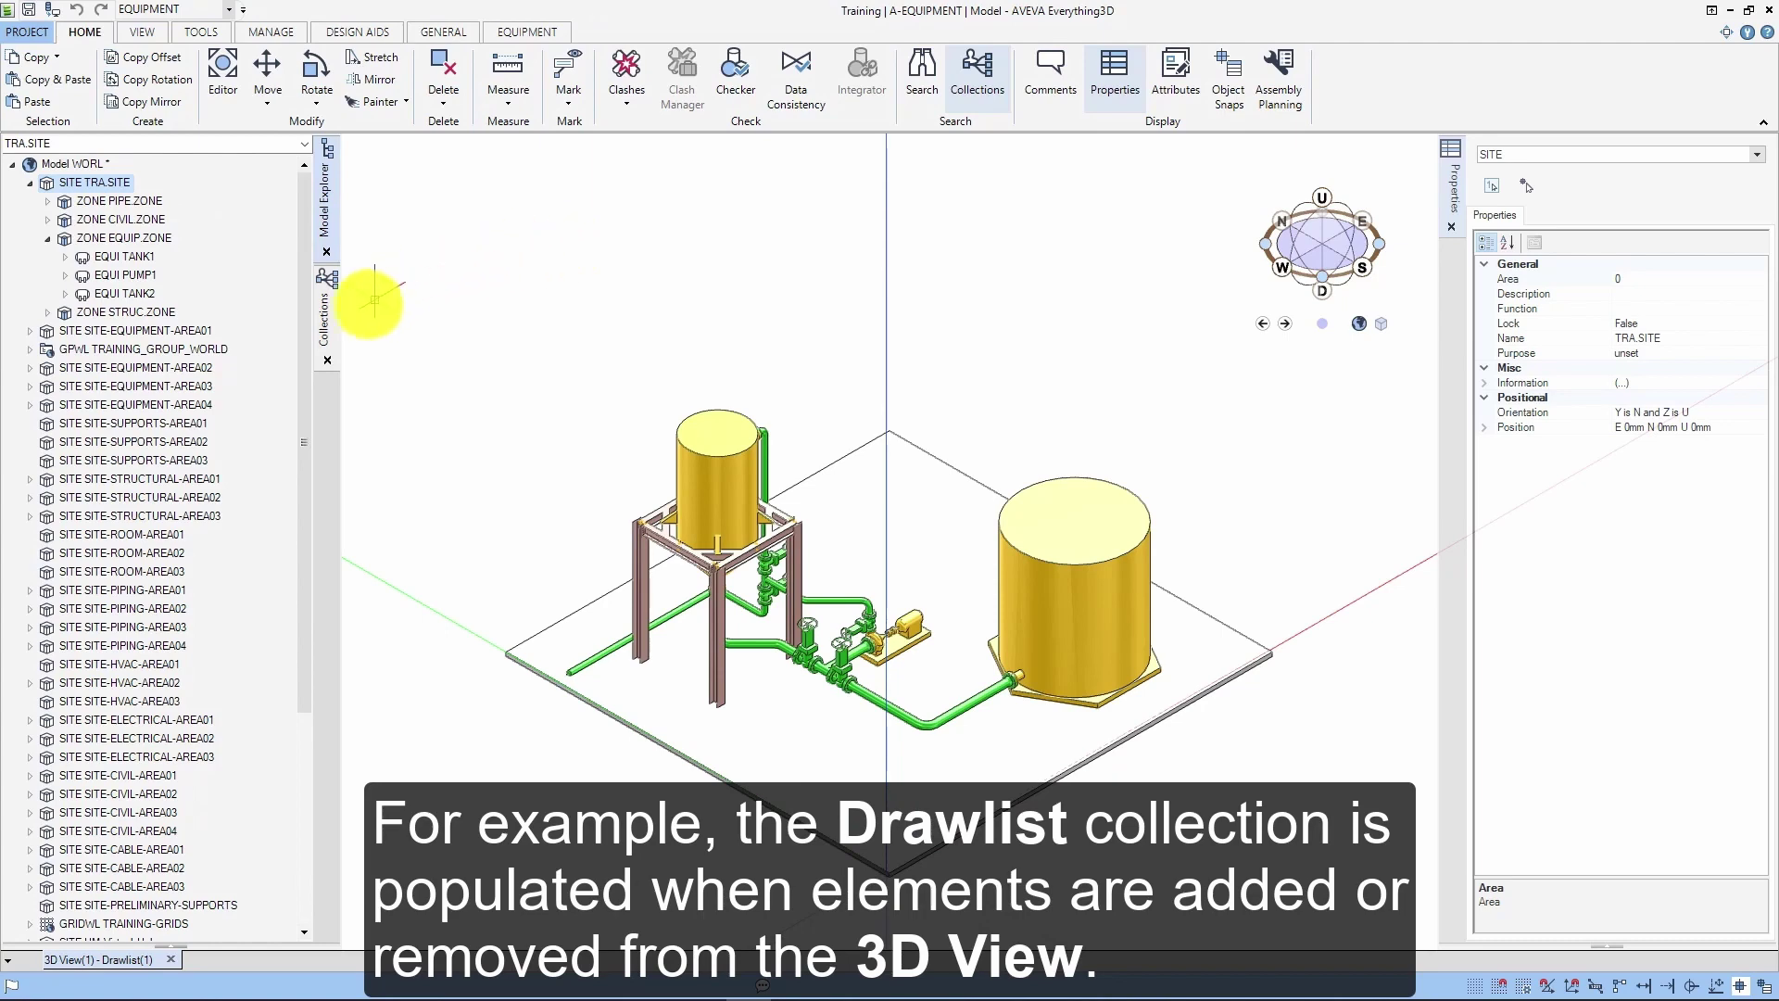
click(332, 335)
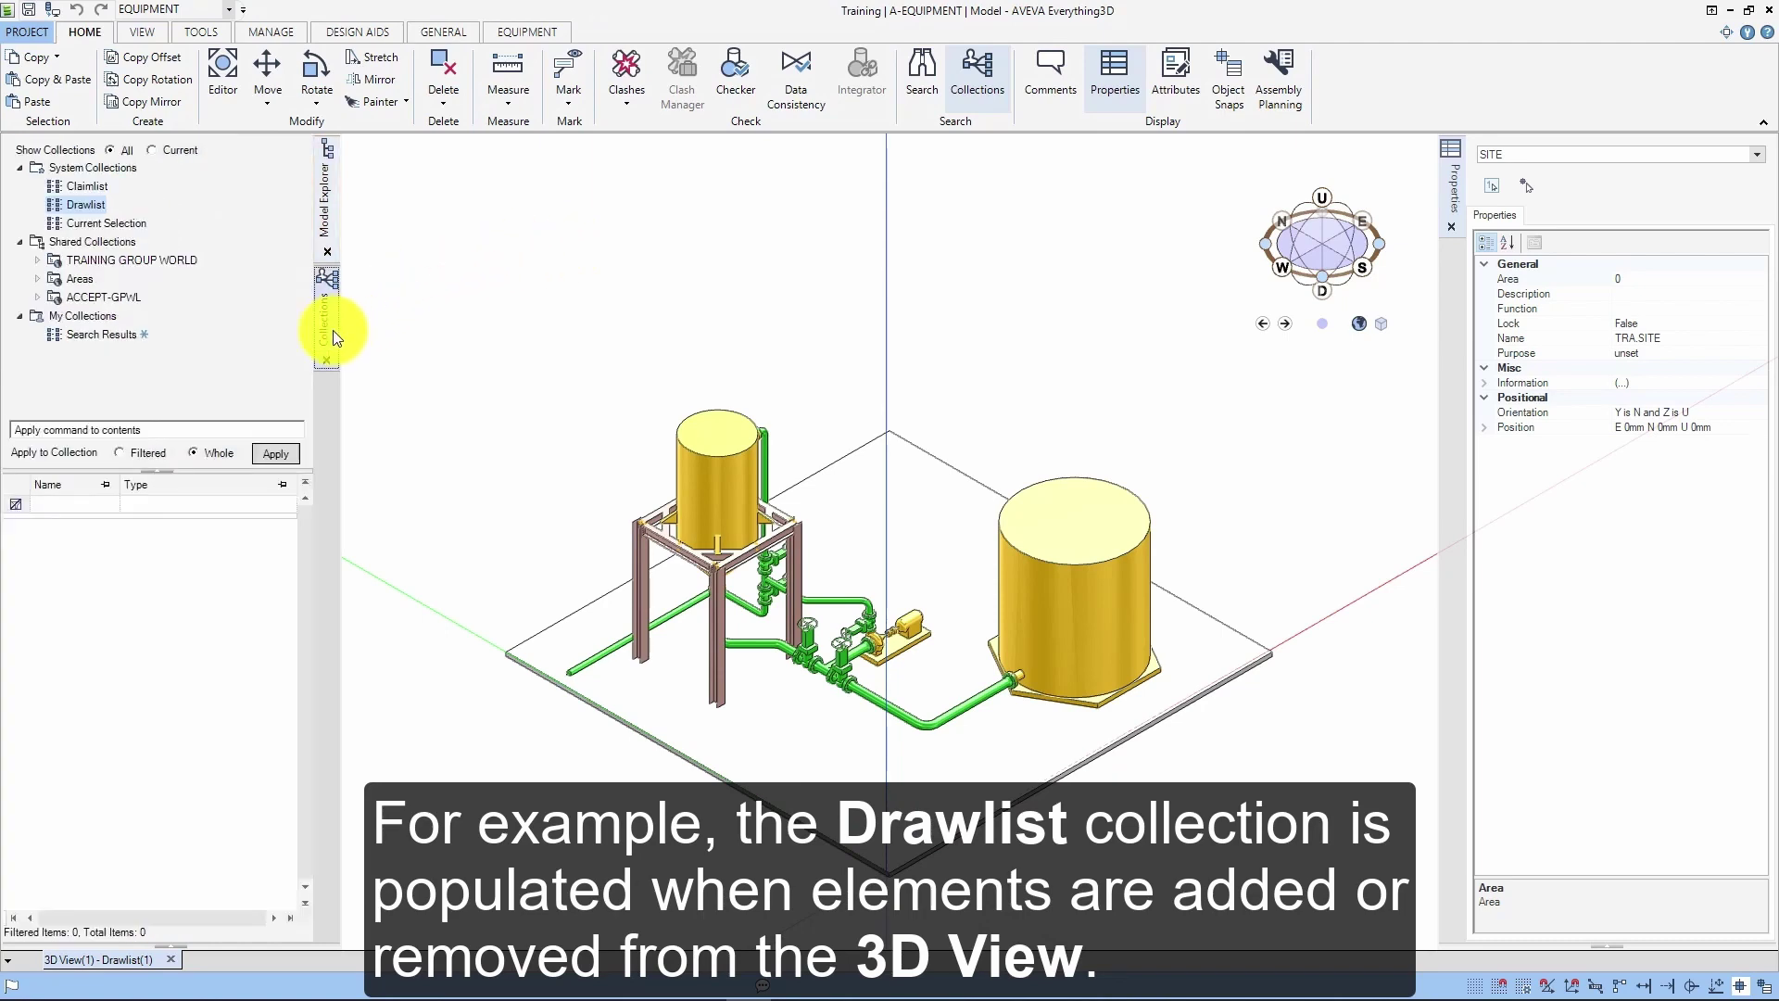
click(87, 205)
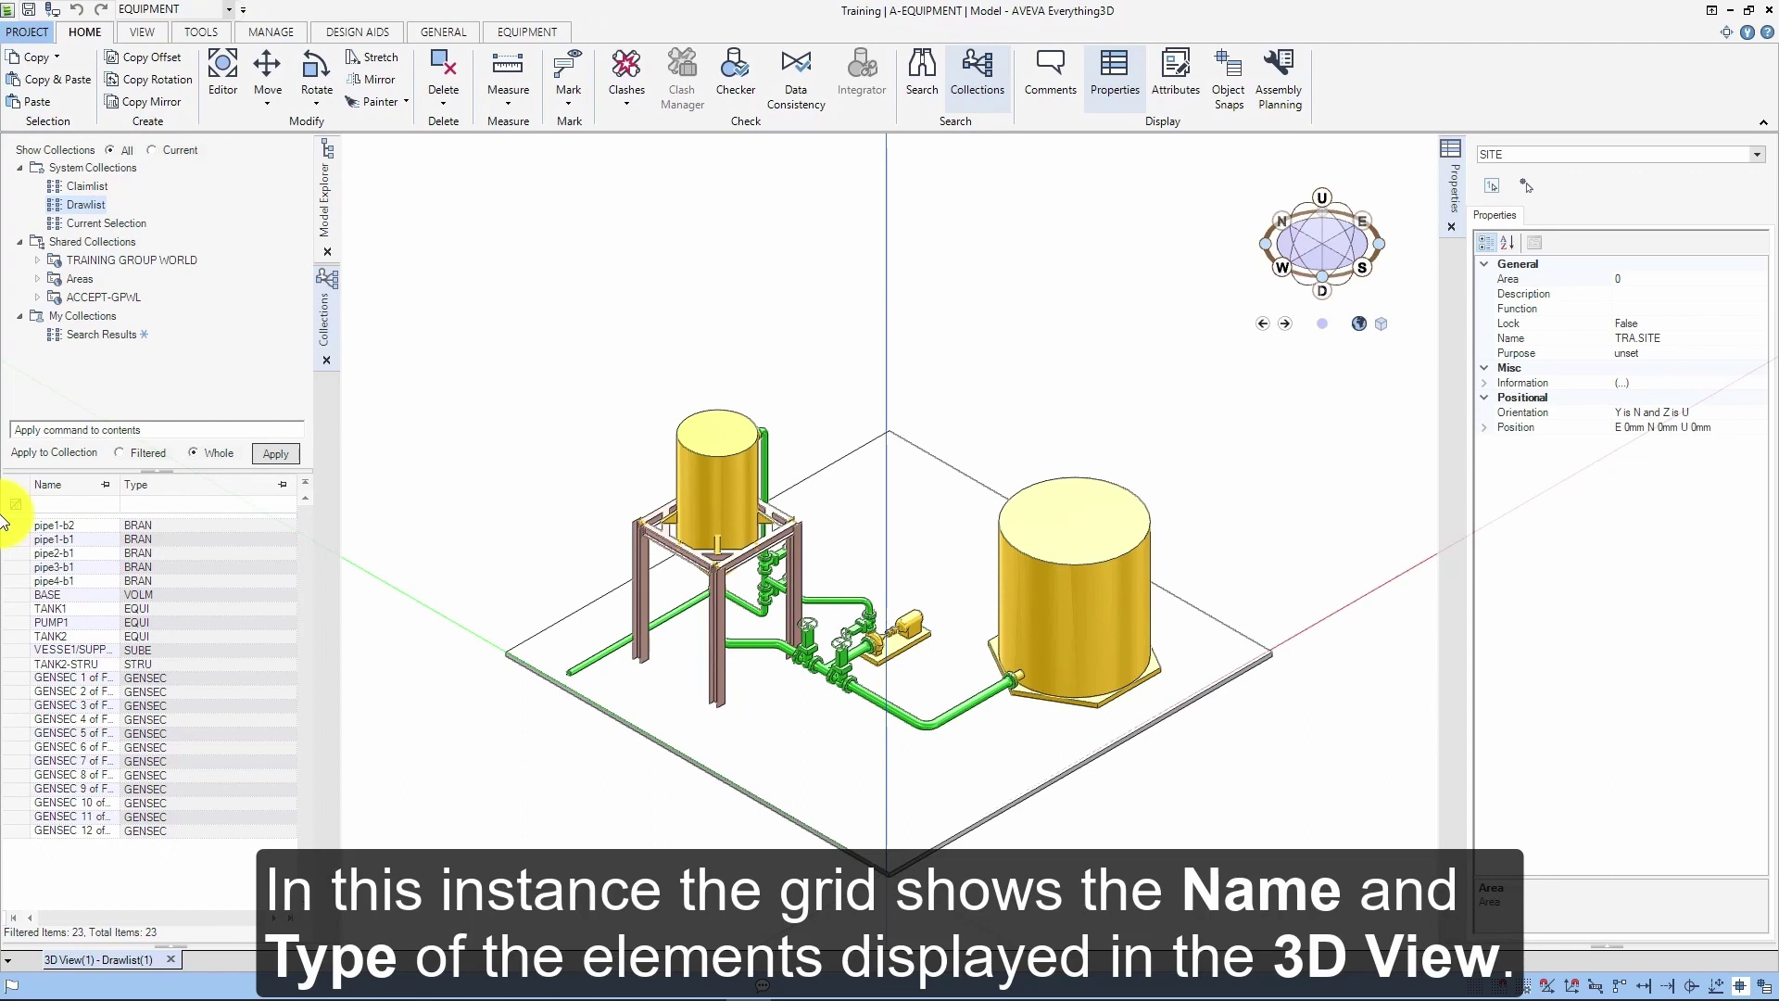
Step: Highlight branch pipe2-b1 from the Drawlist collection in the 3D view and remove it from the view
click(18, 554)
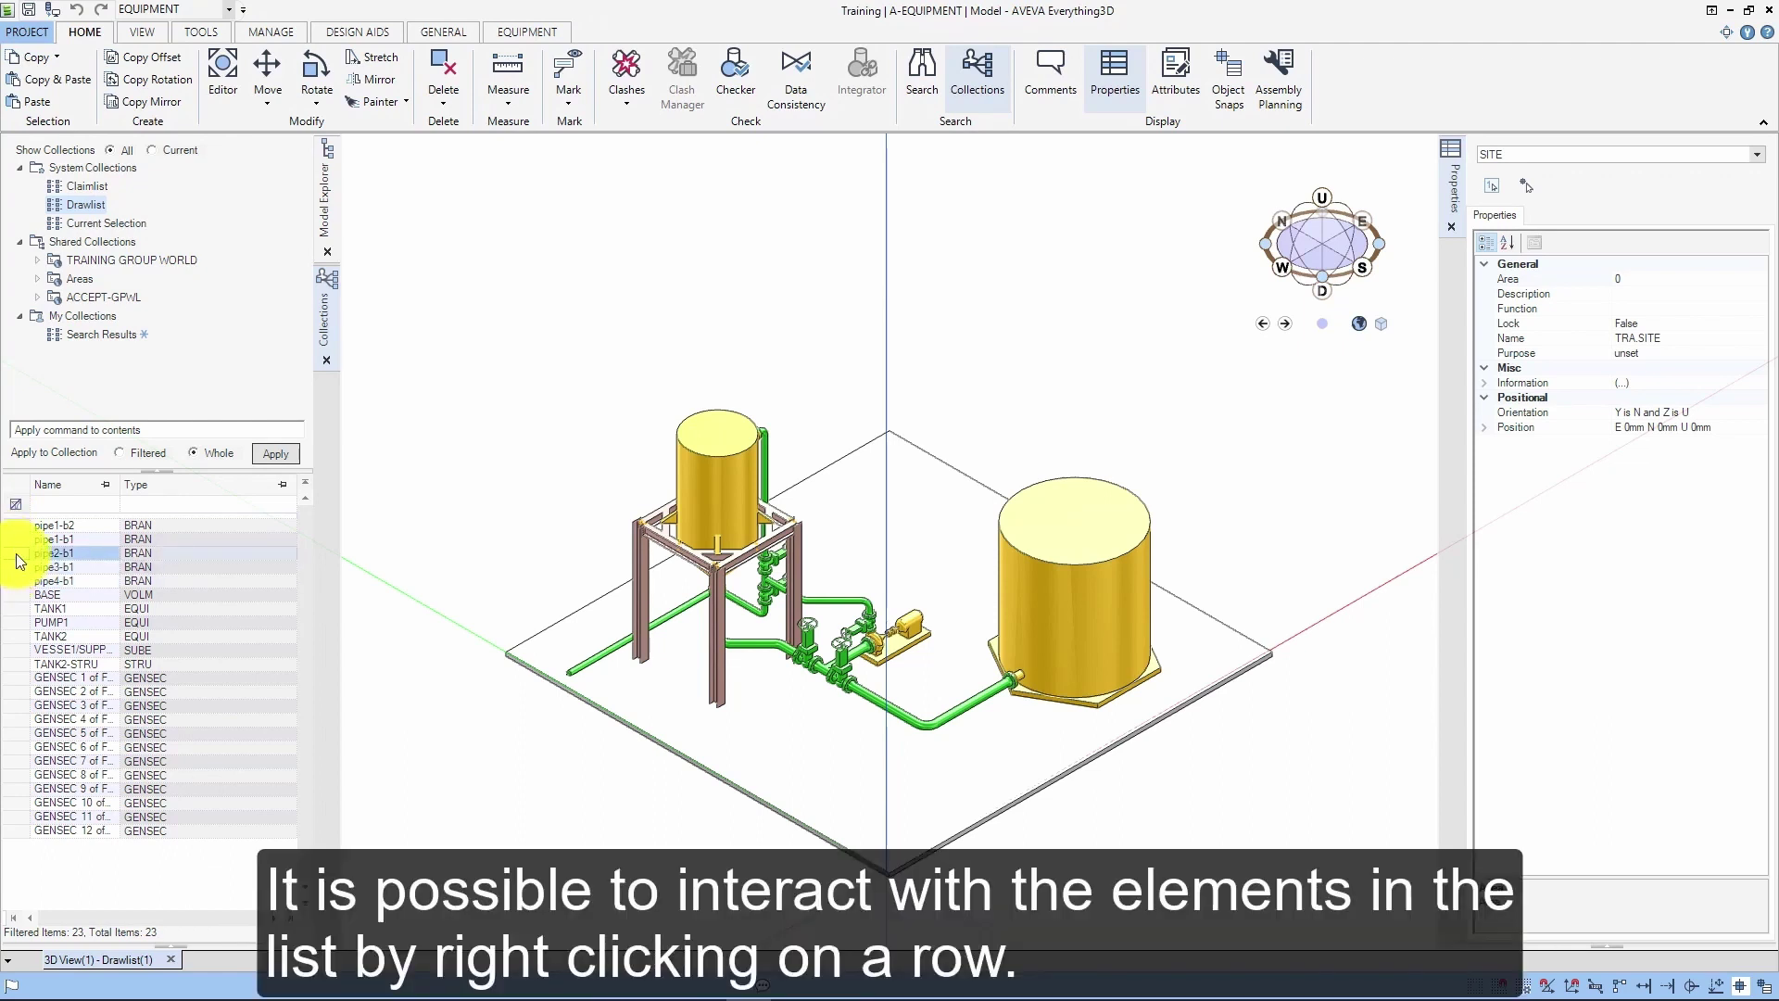
right_click(19, 556)
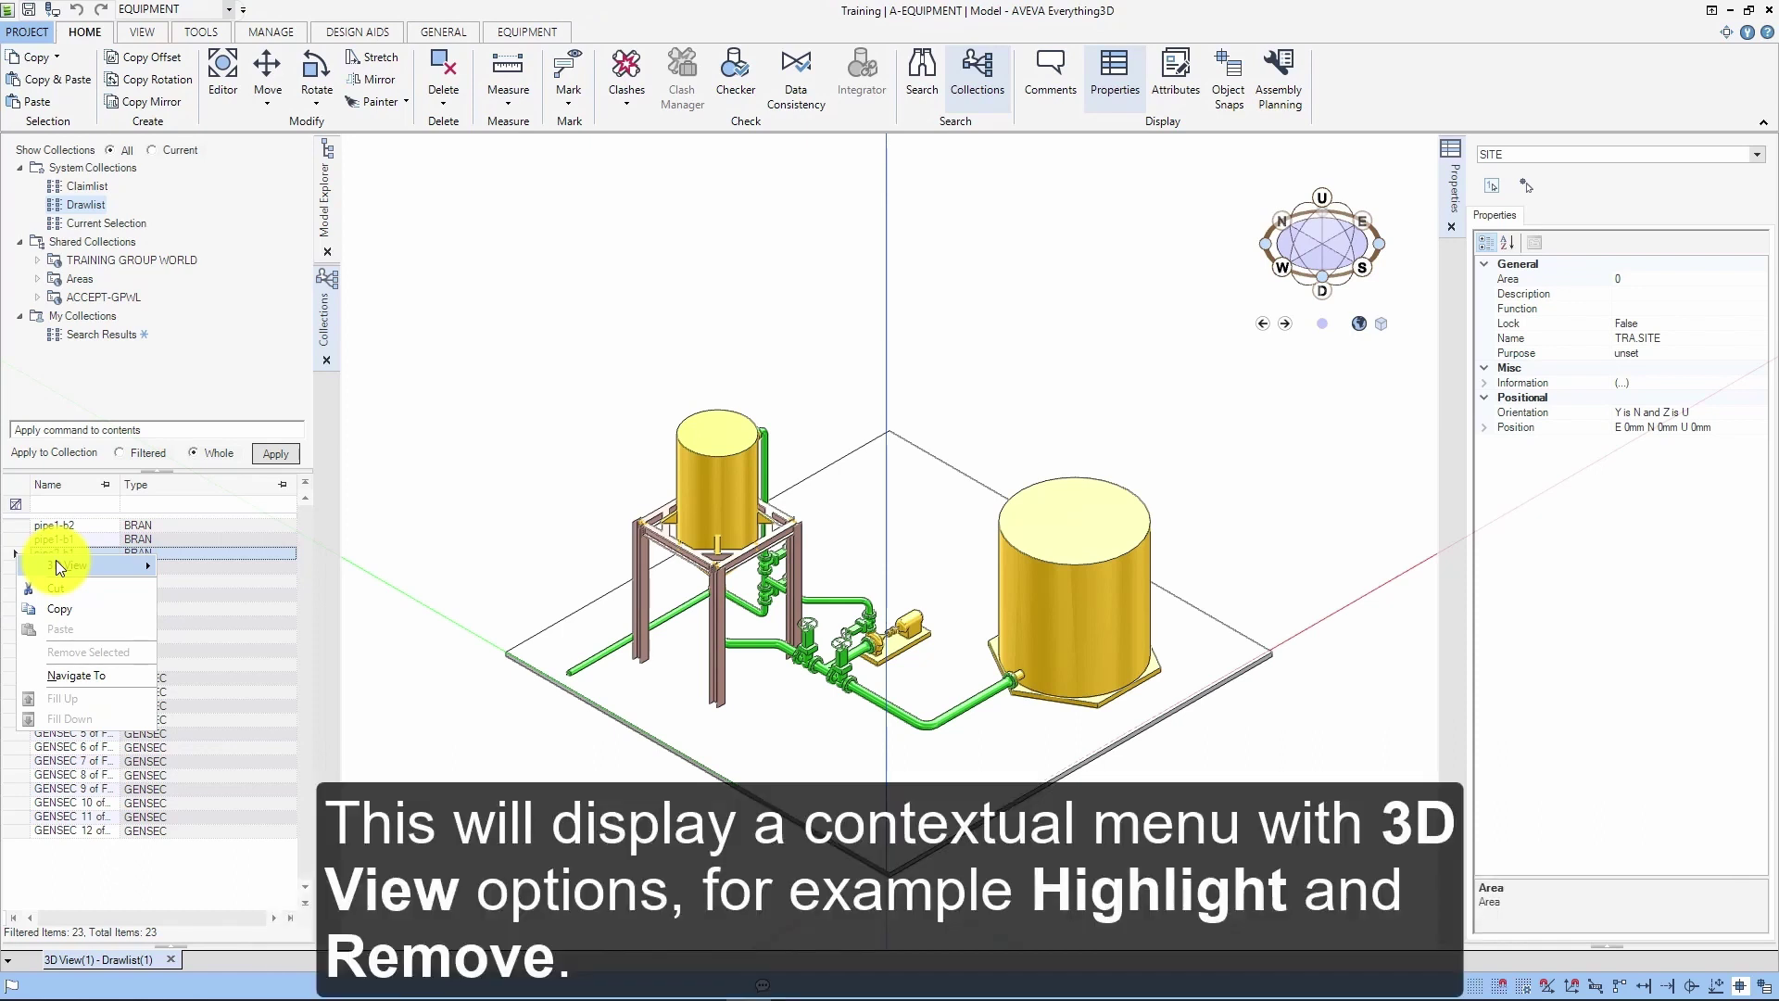
mouse_move(93, 564)
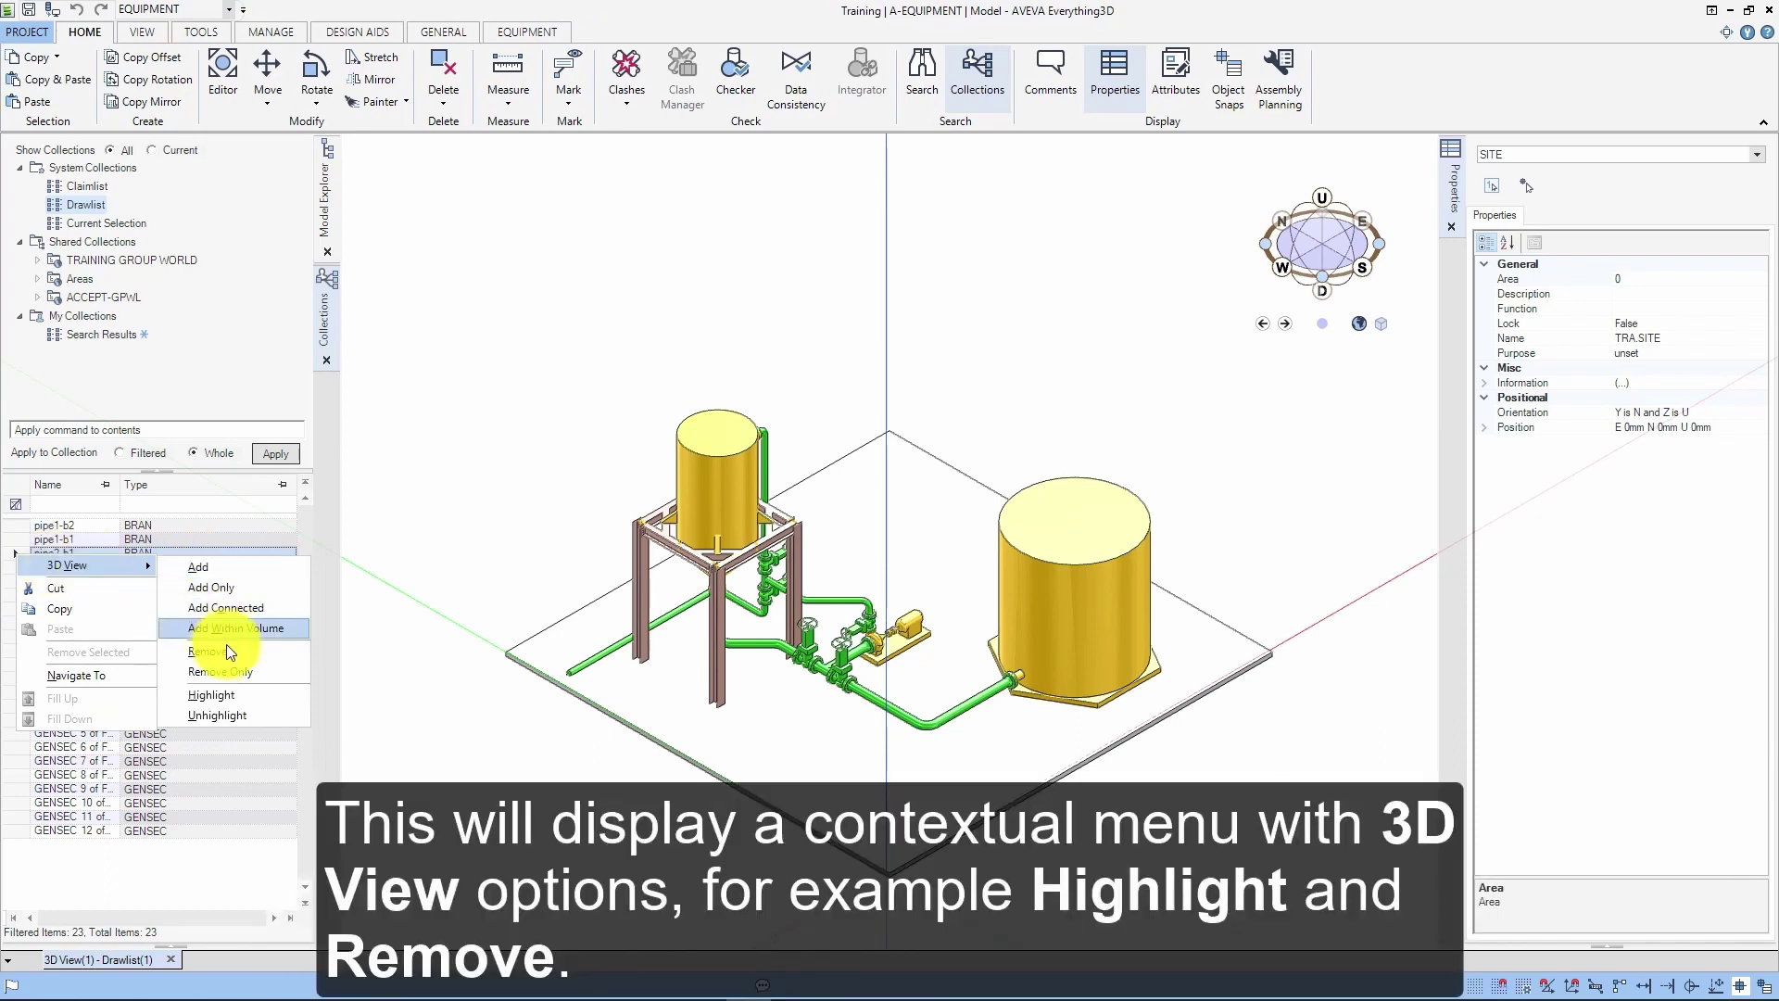
click(230, 695)
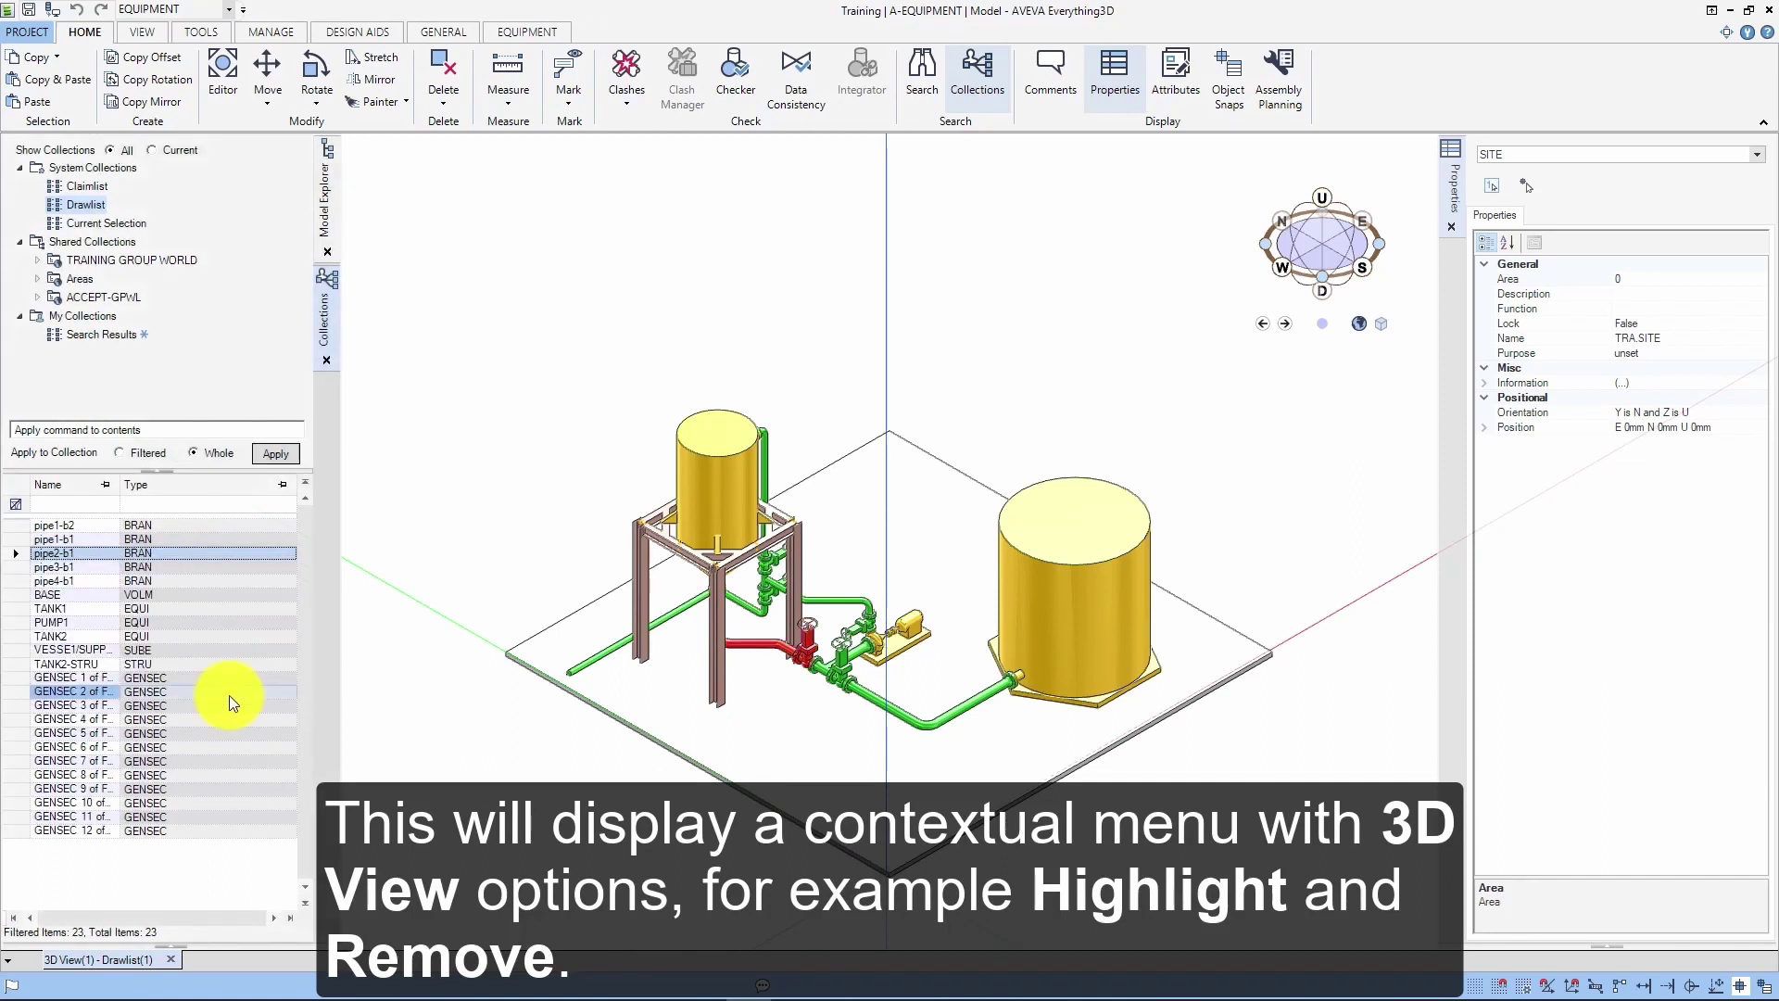
right_click(10, 557)
mouse_move(43, 564)
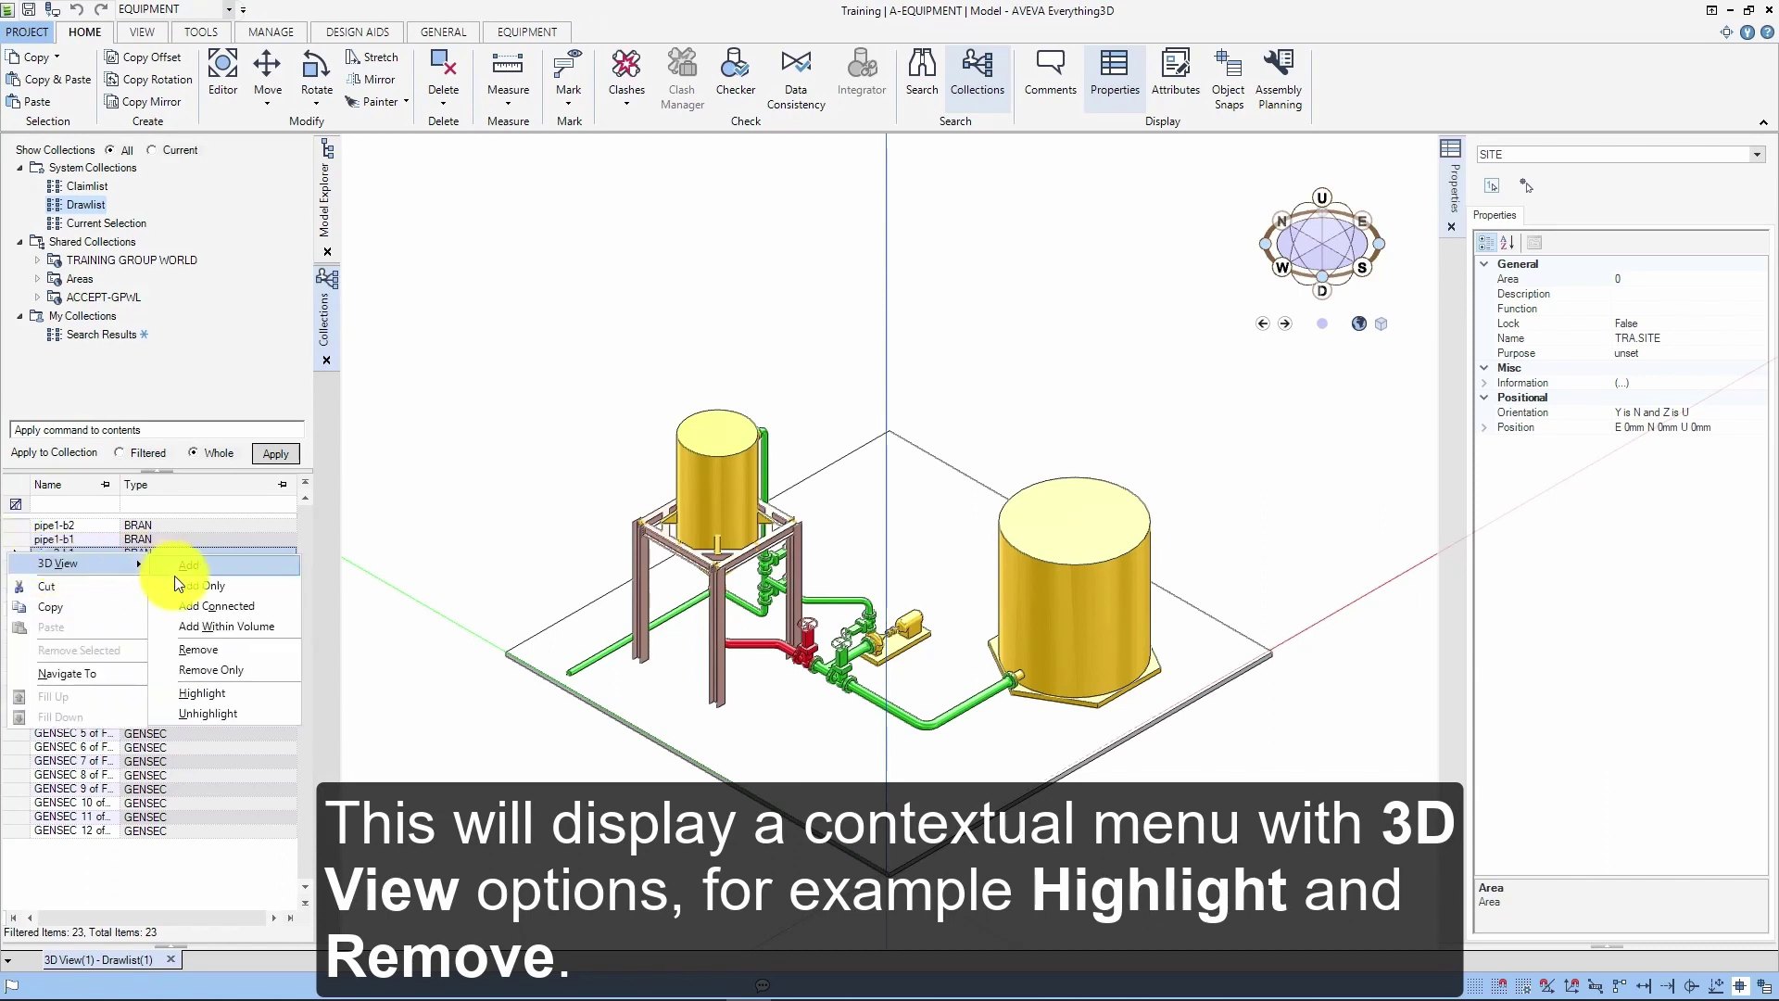
click(208, 649)
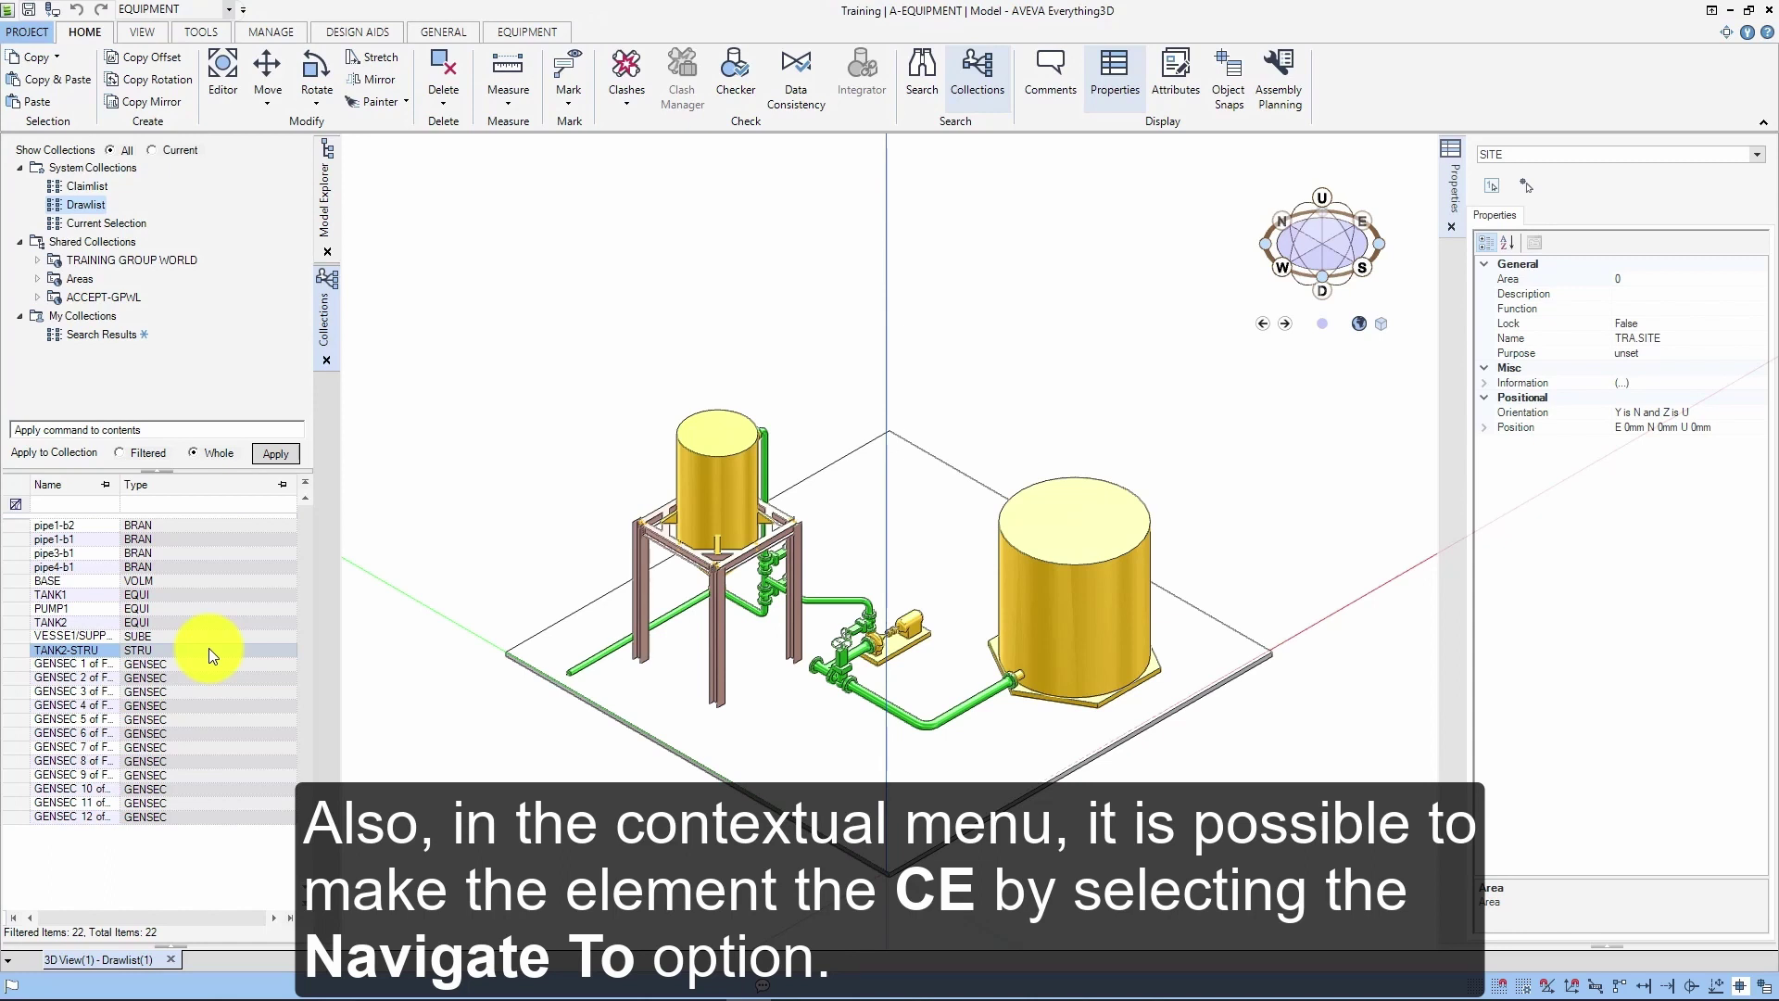
Step: Navigate to branch pipe3-b1 from the Drawlist collection to make it the current element
right_click(16, 552)
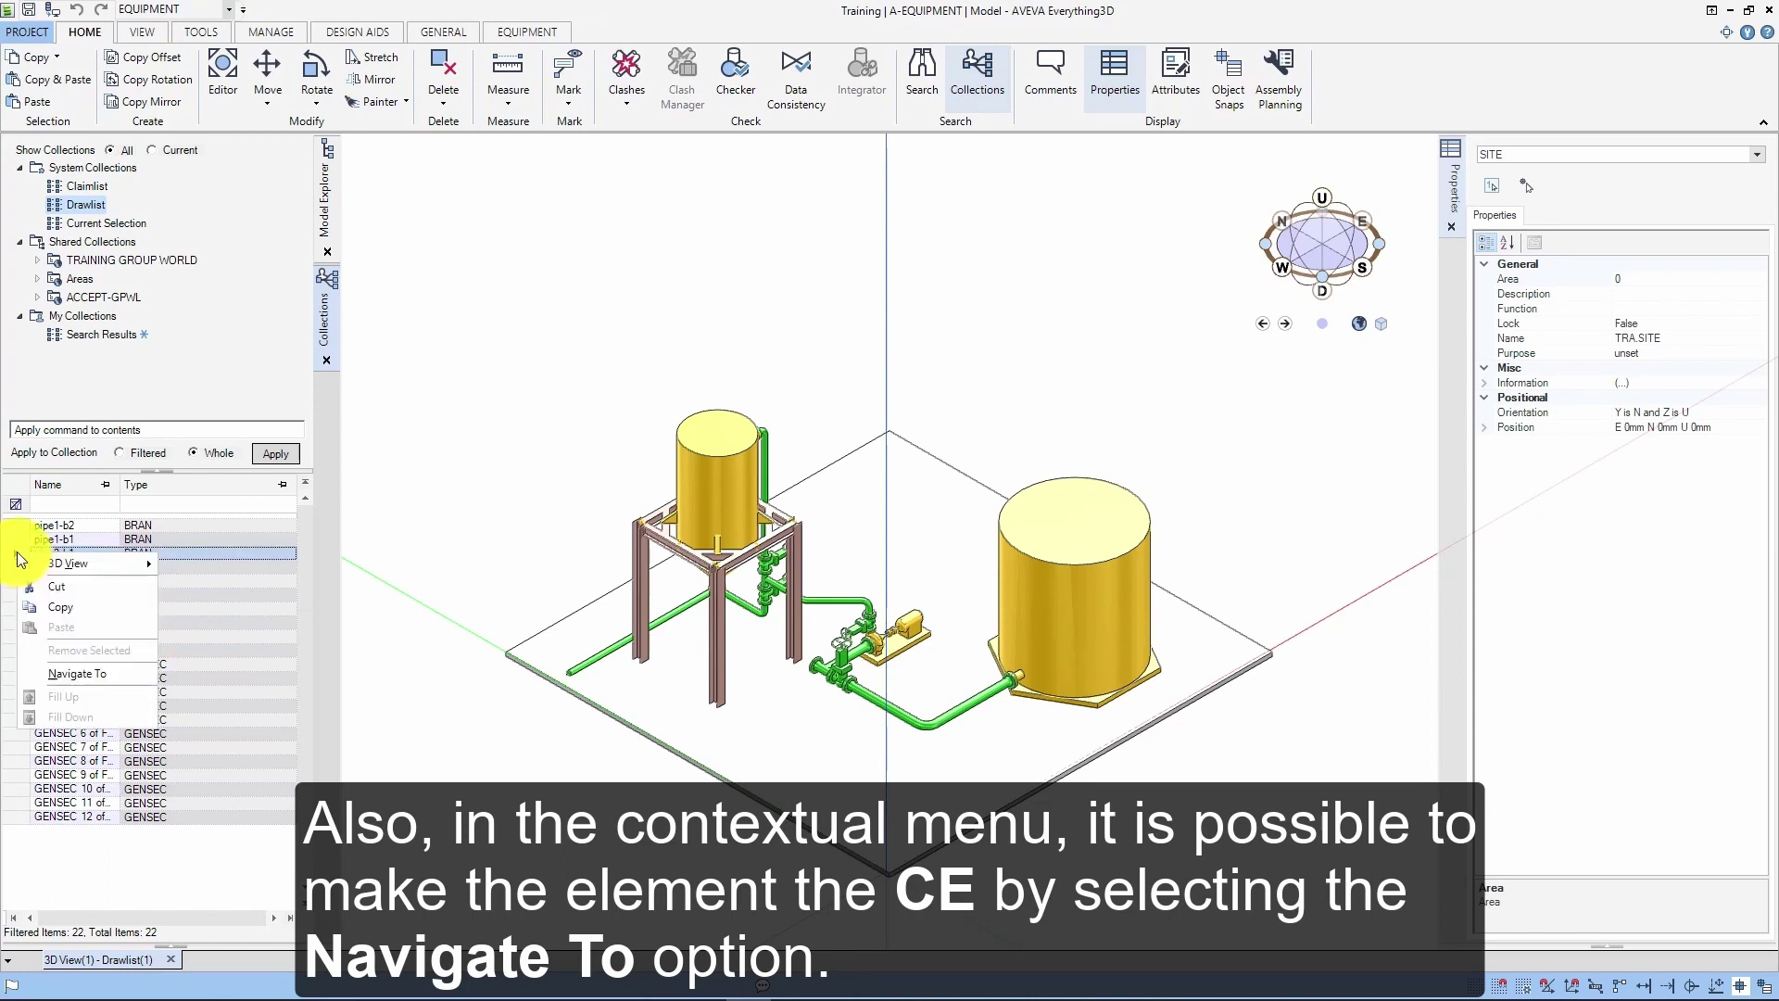
click(77, 674)
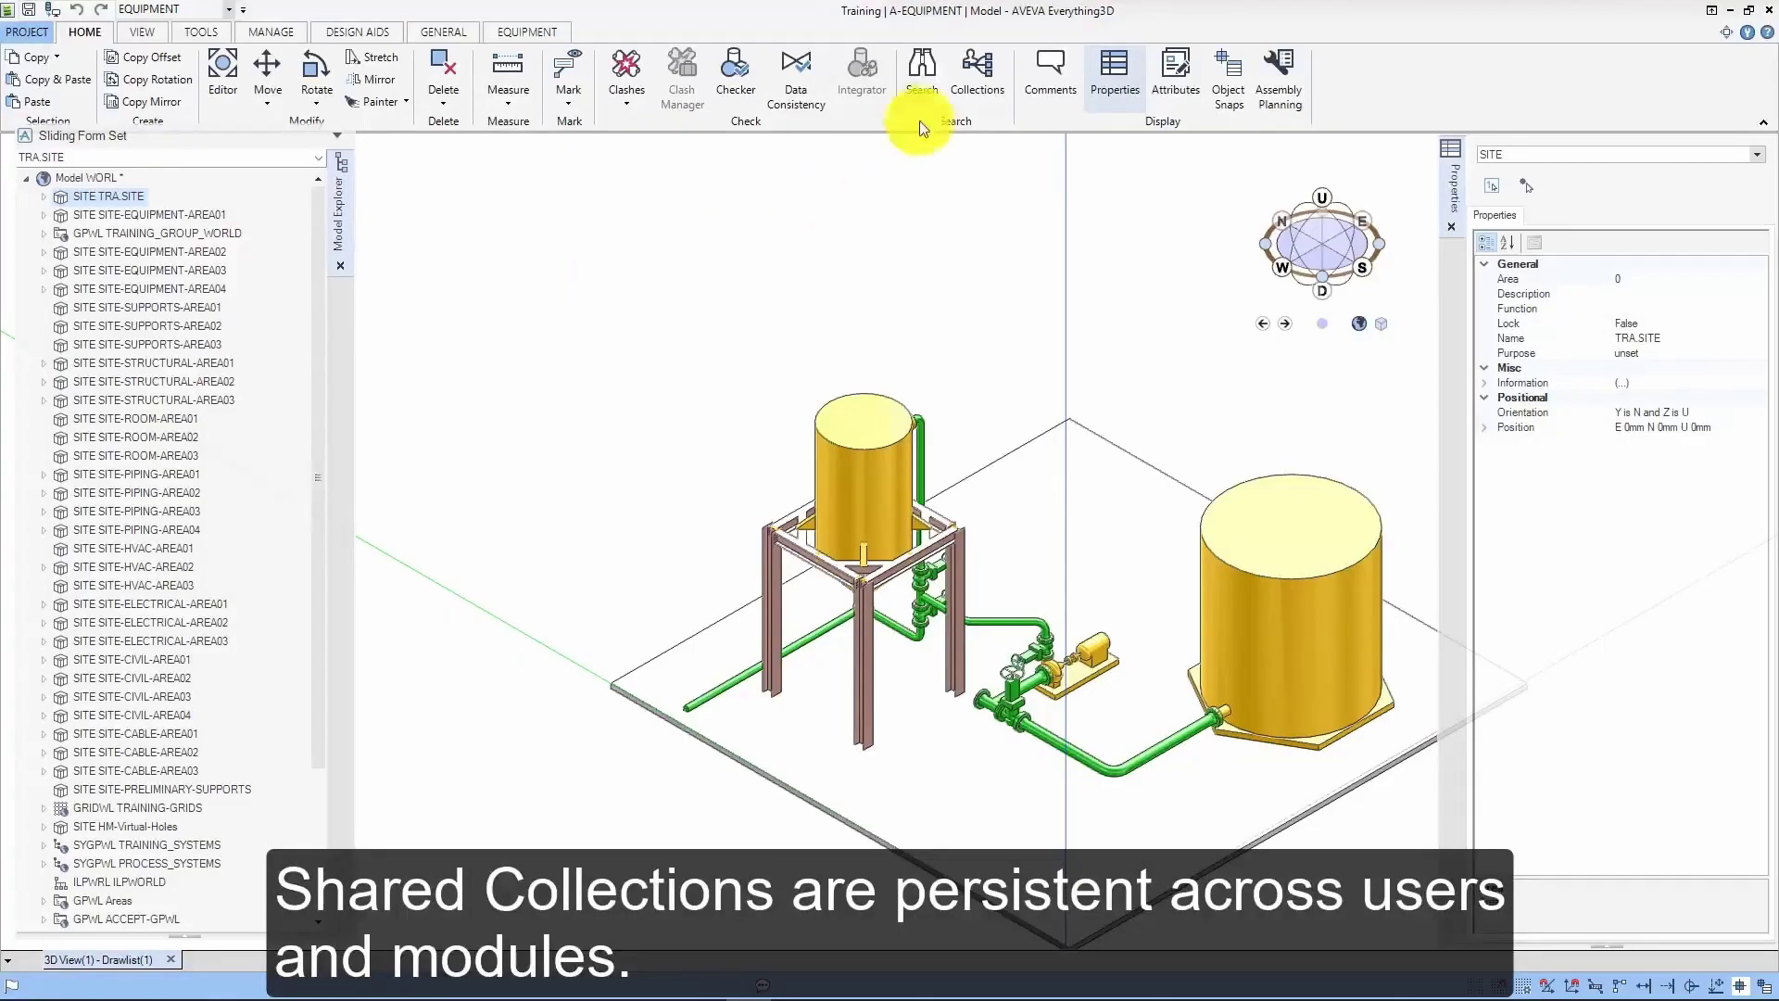
Step: Reopen the Collections form and create a new category under Shared Collections
click(974, 85)
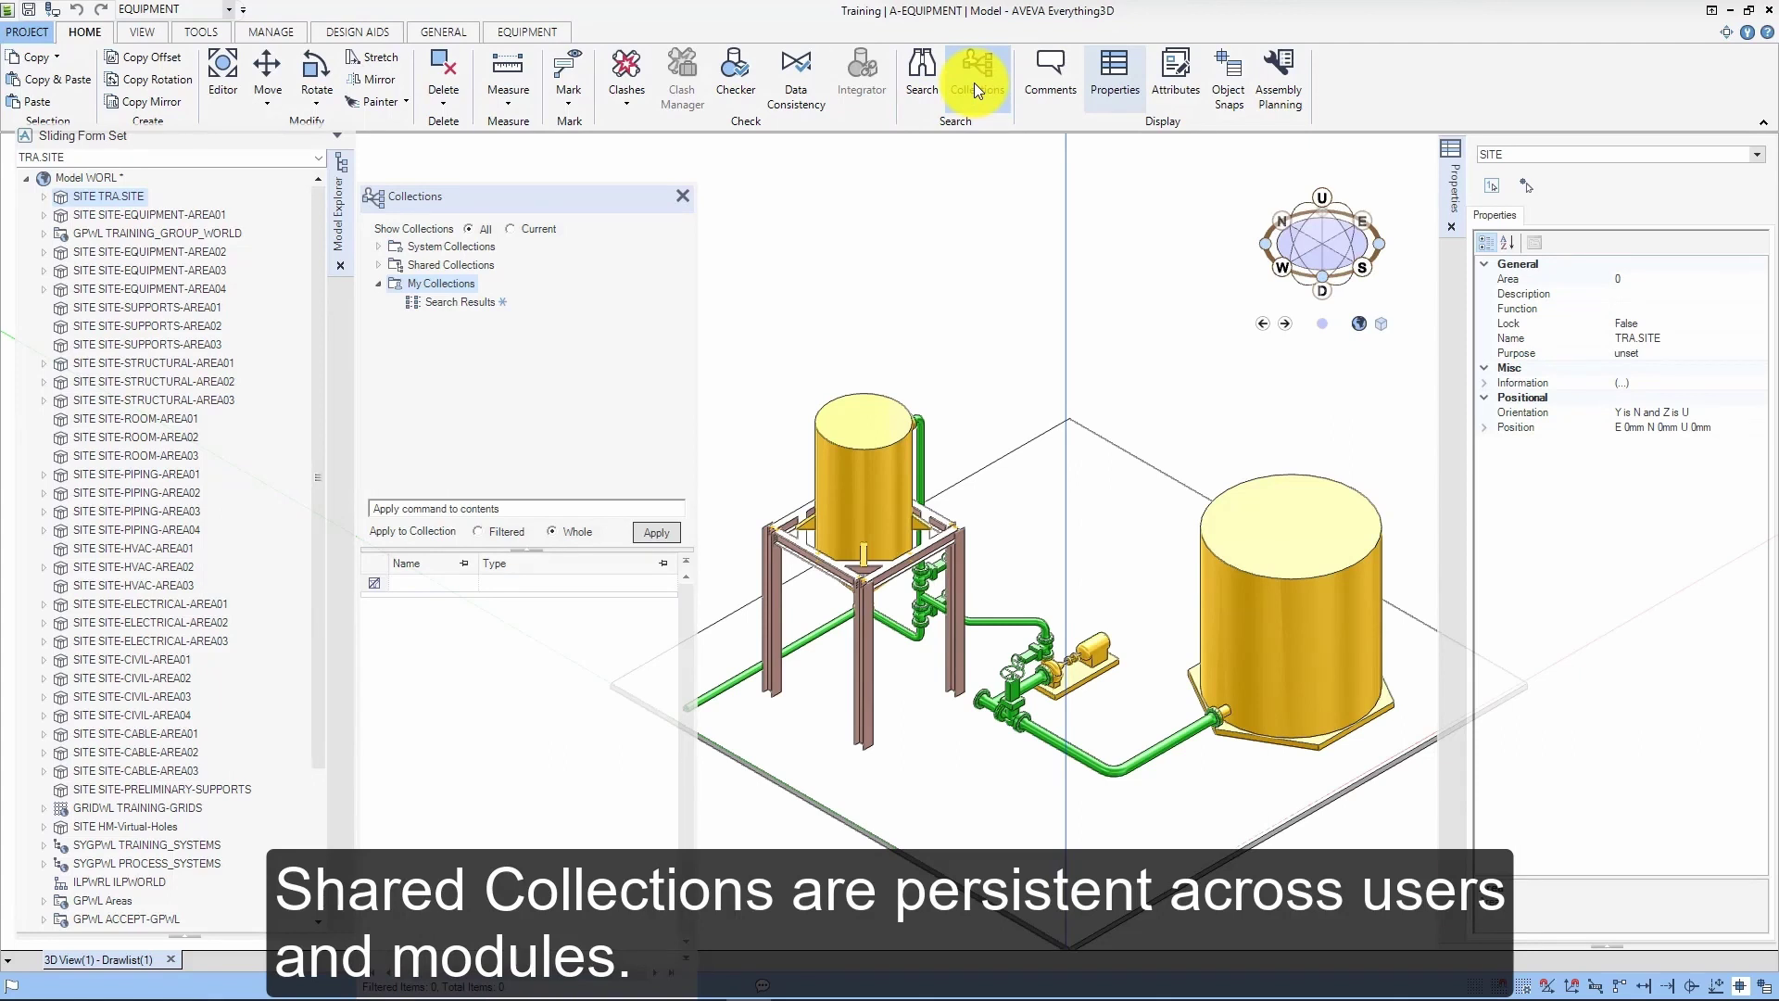
drag(612, 196, 609, 150)
click(377, 216)
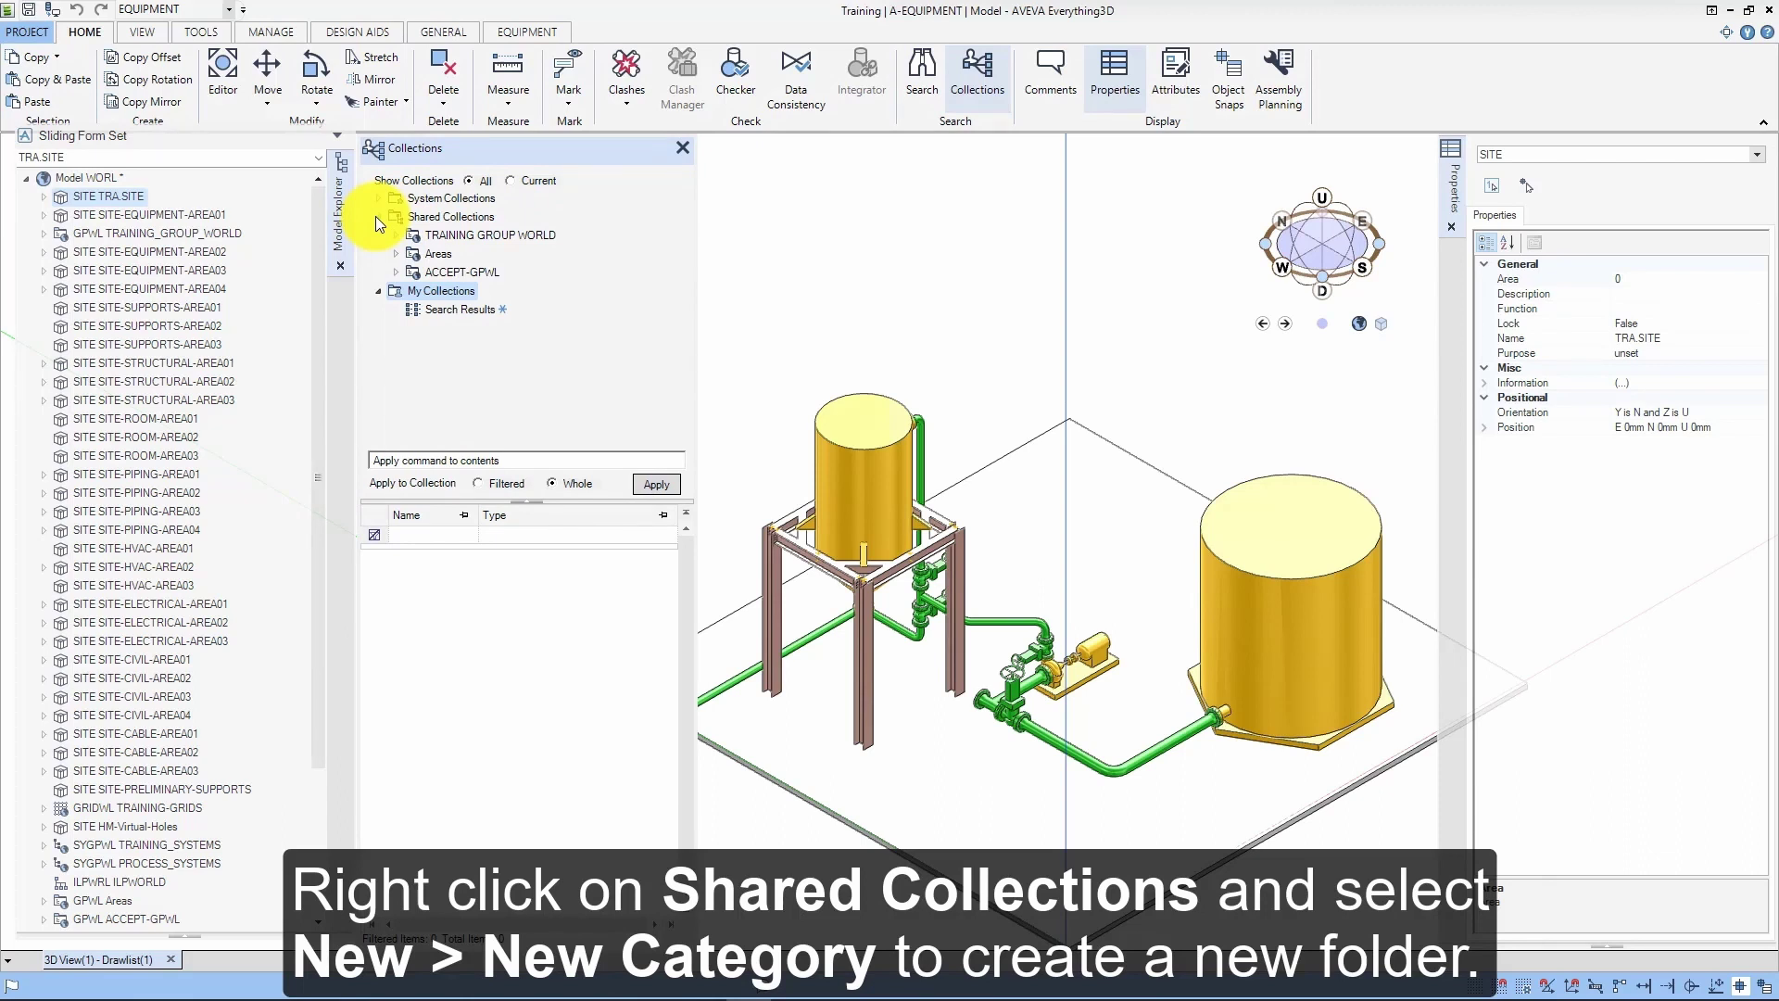
right_click(463, 219)
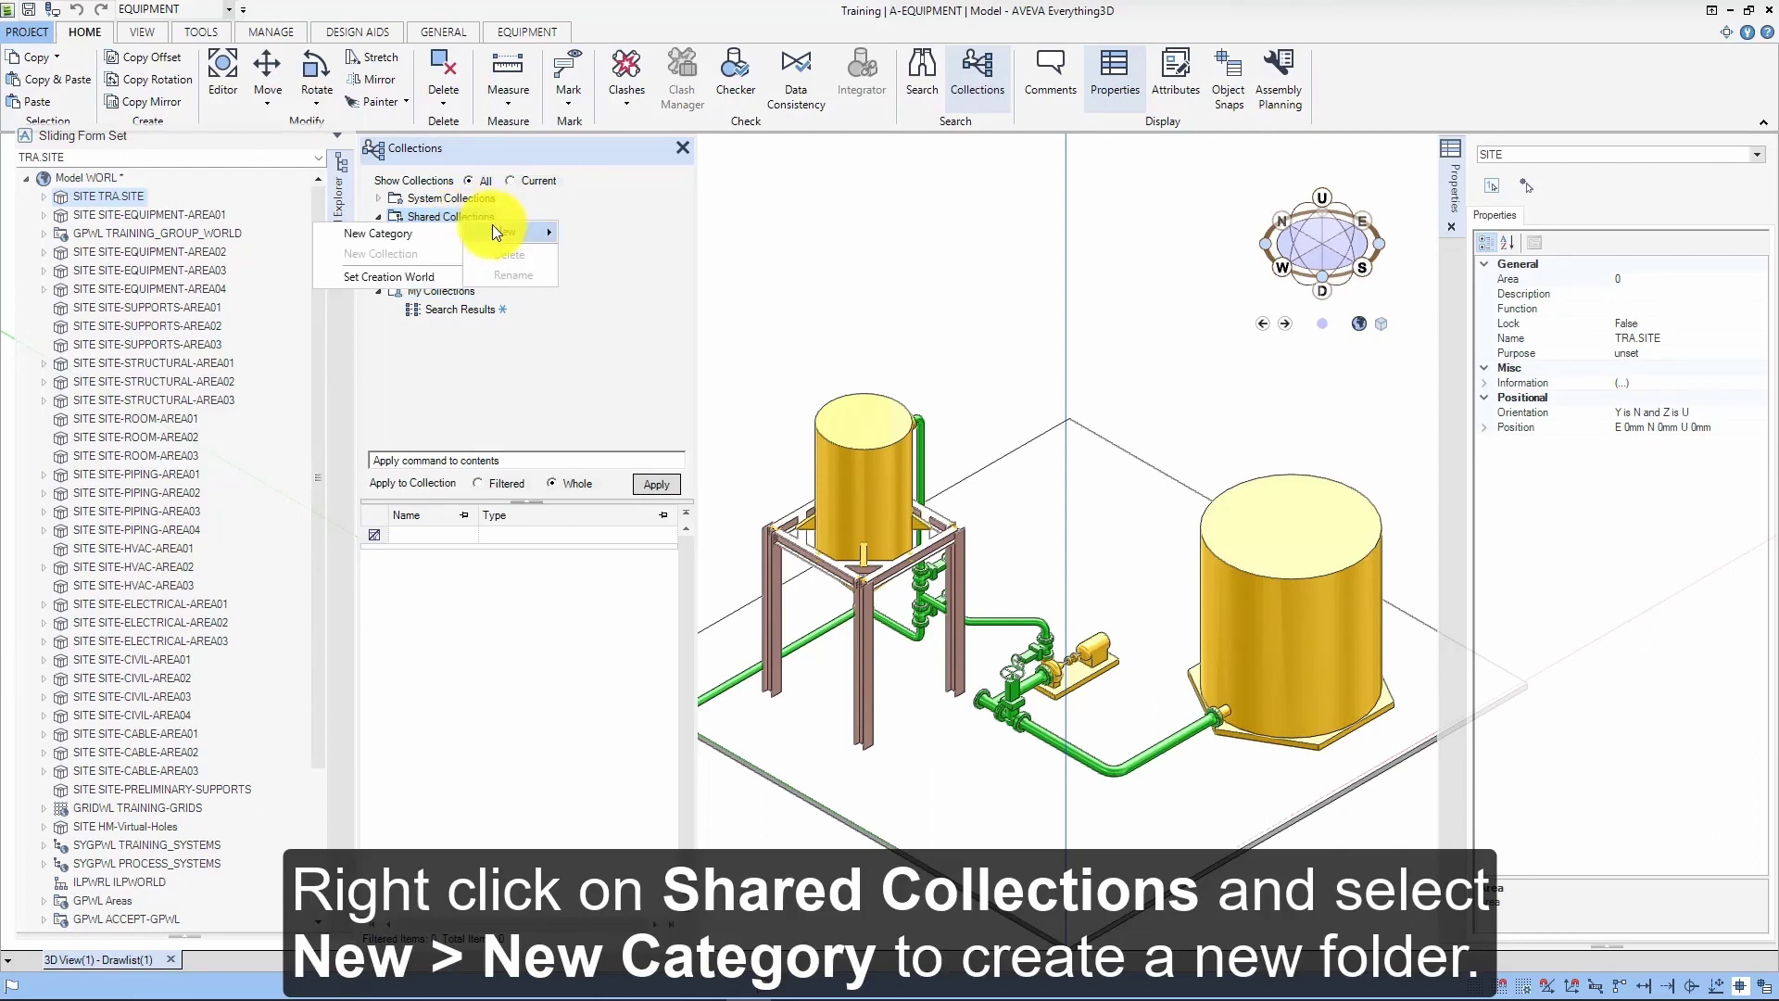
click(439, 226)
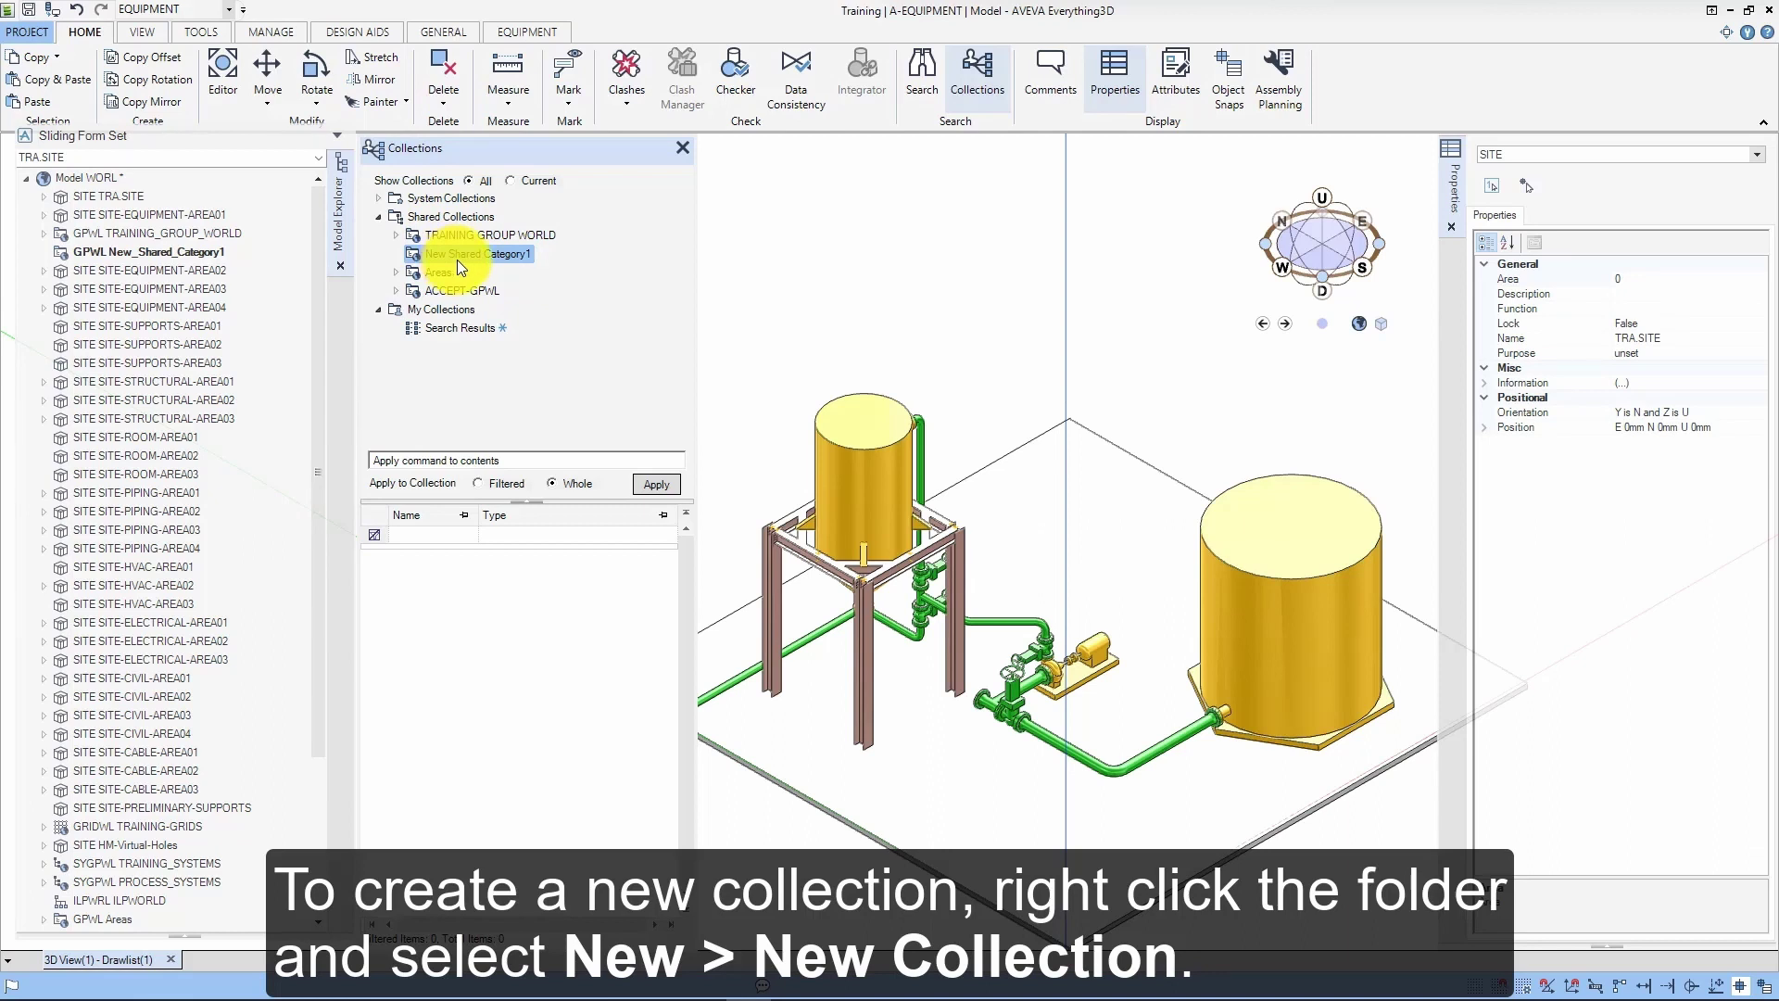
Step: Create a new collection inside the new shared category
right_click(458, 260)
mouse_move(524, 269)
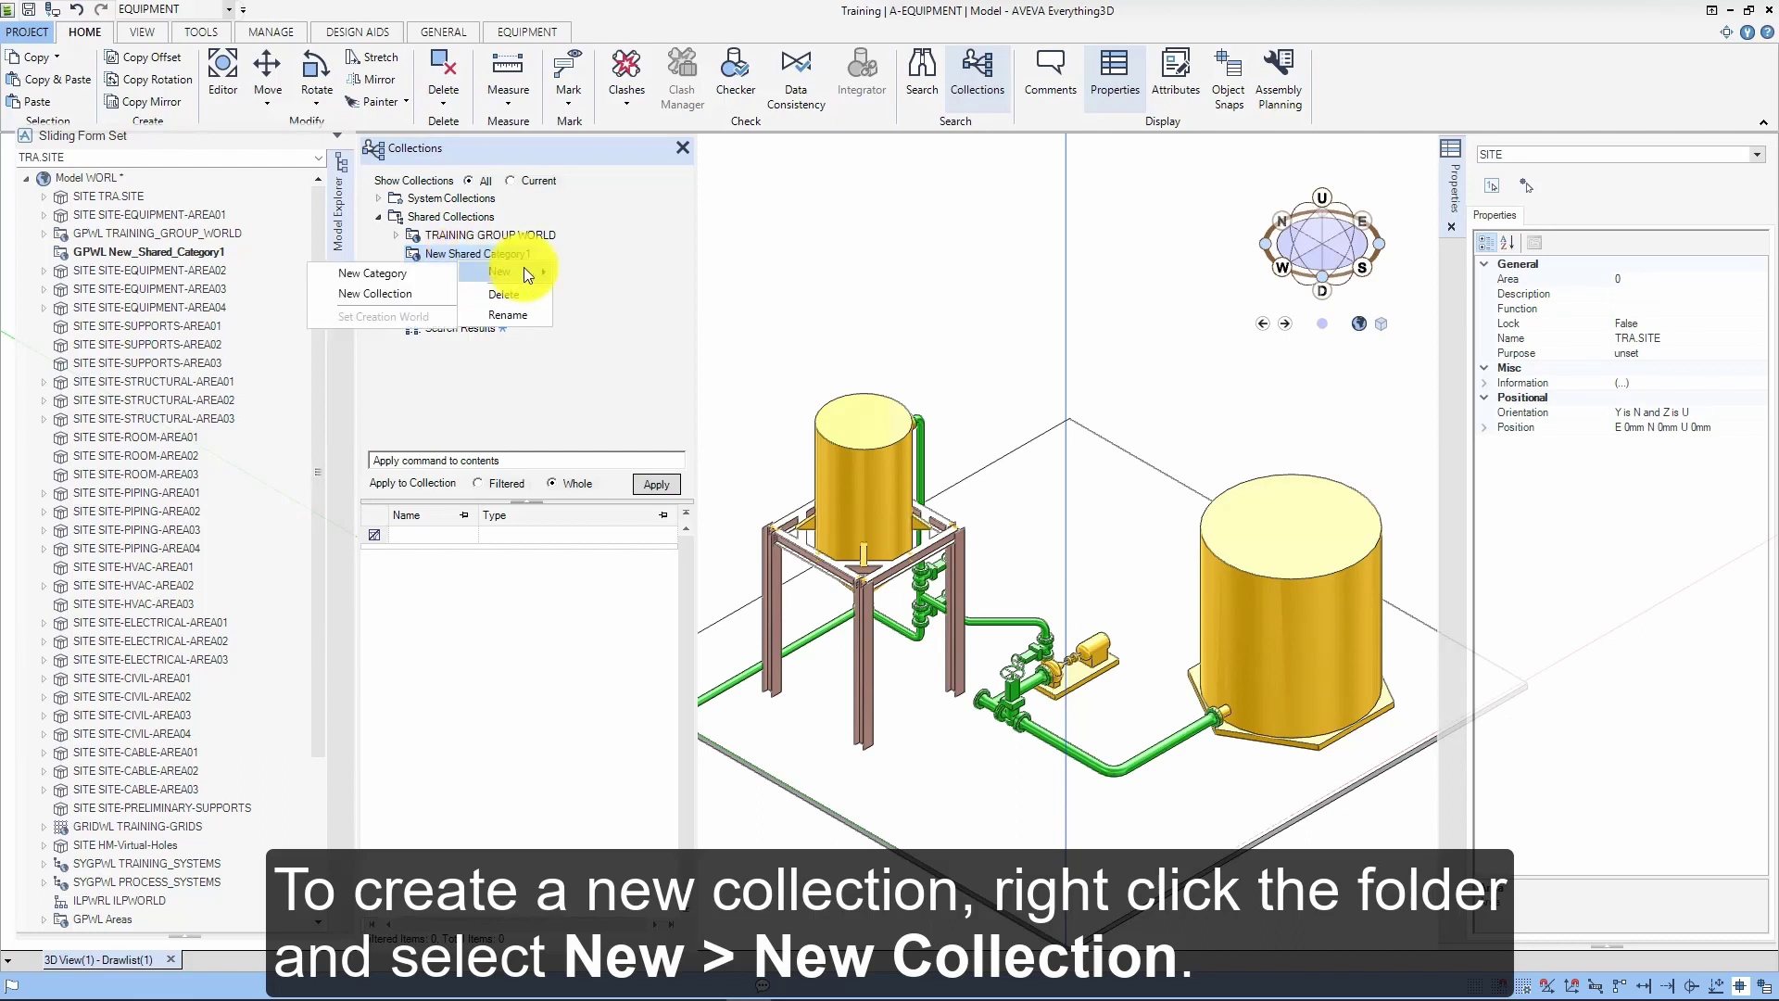
click(394, 293)
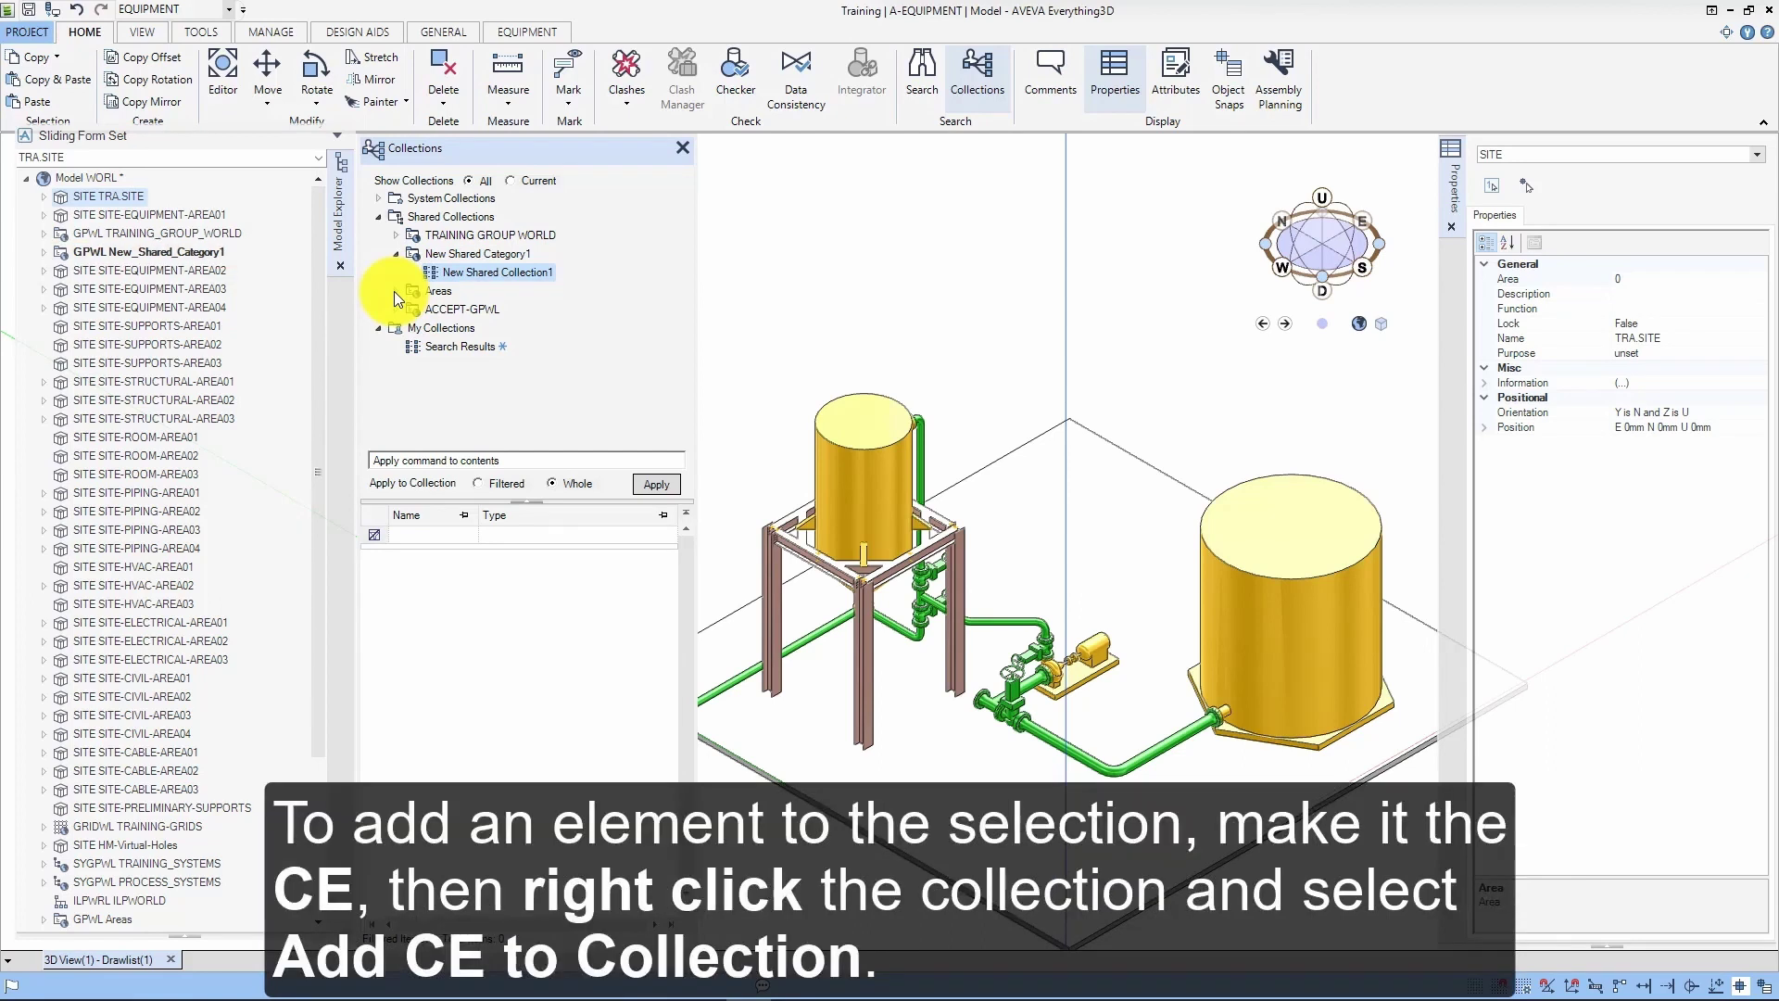
Step: Add SITE-EQUIPMENT-AREA02 as the current element to the new shared collection and widen the grid's Name column
click(207, 269)
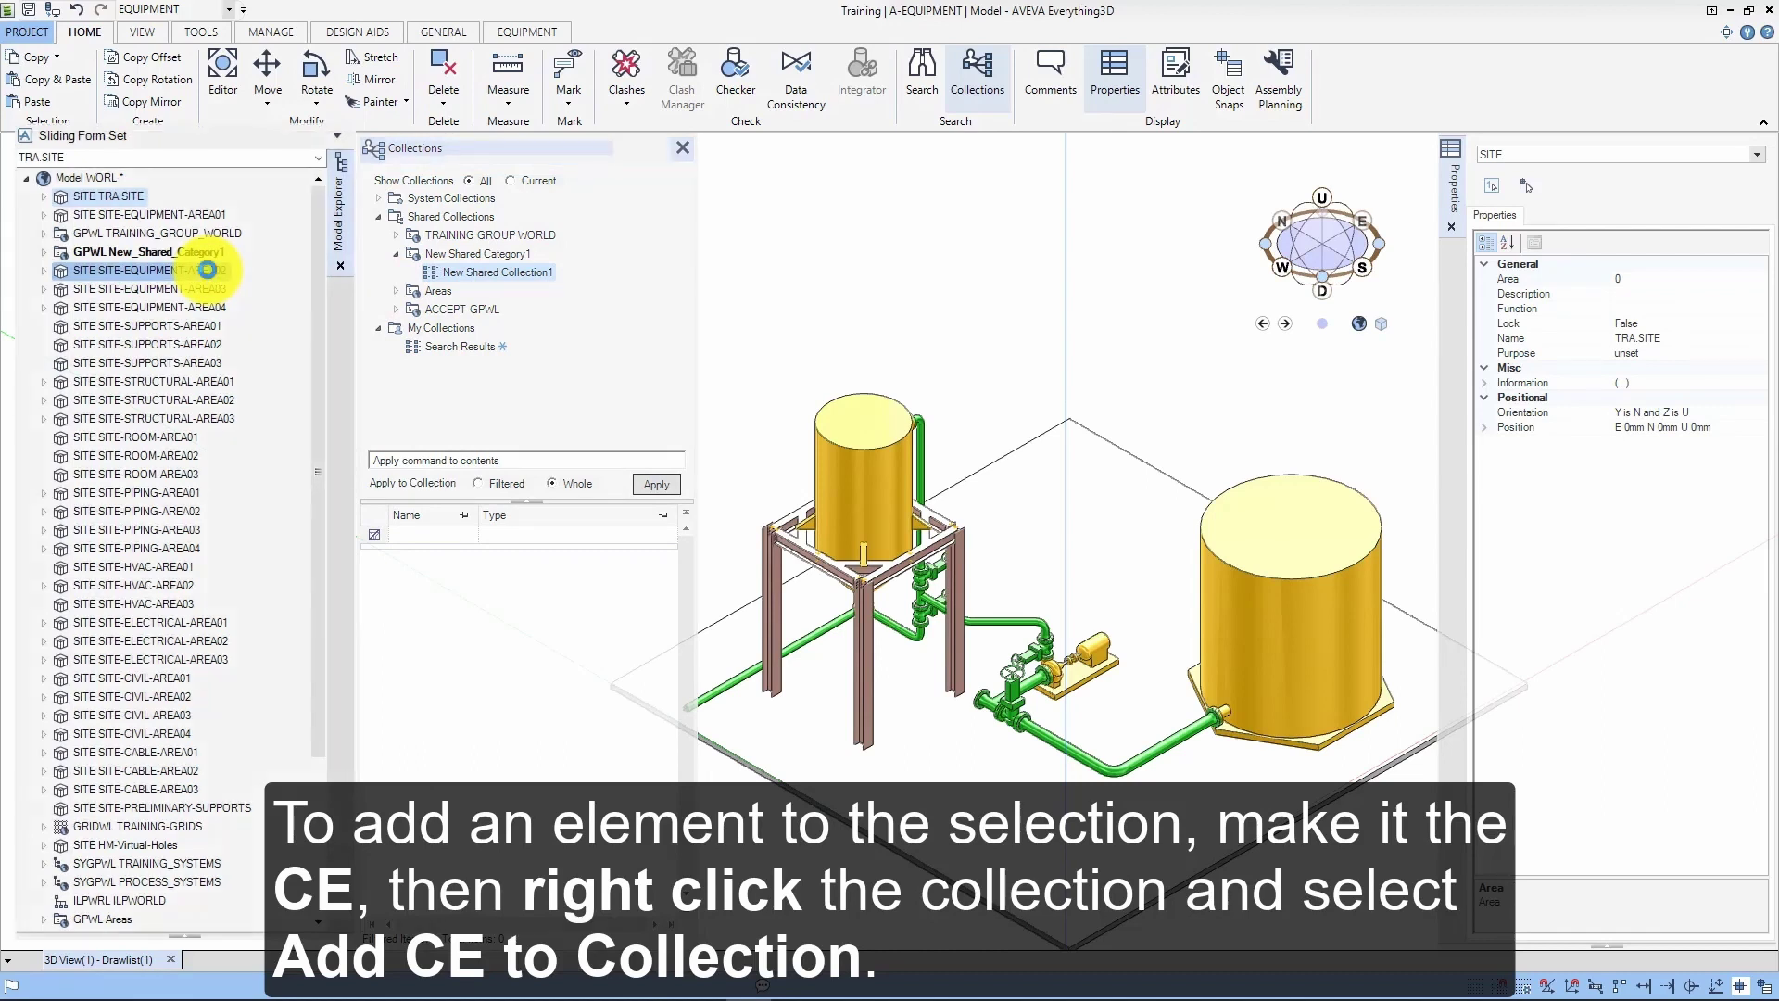
right_click(515, 269)
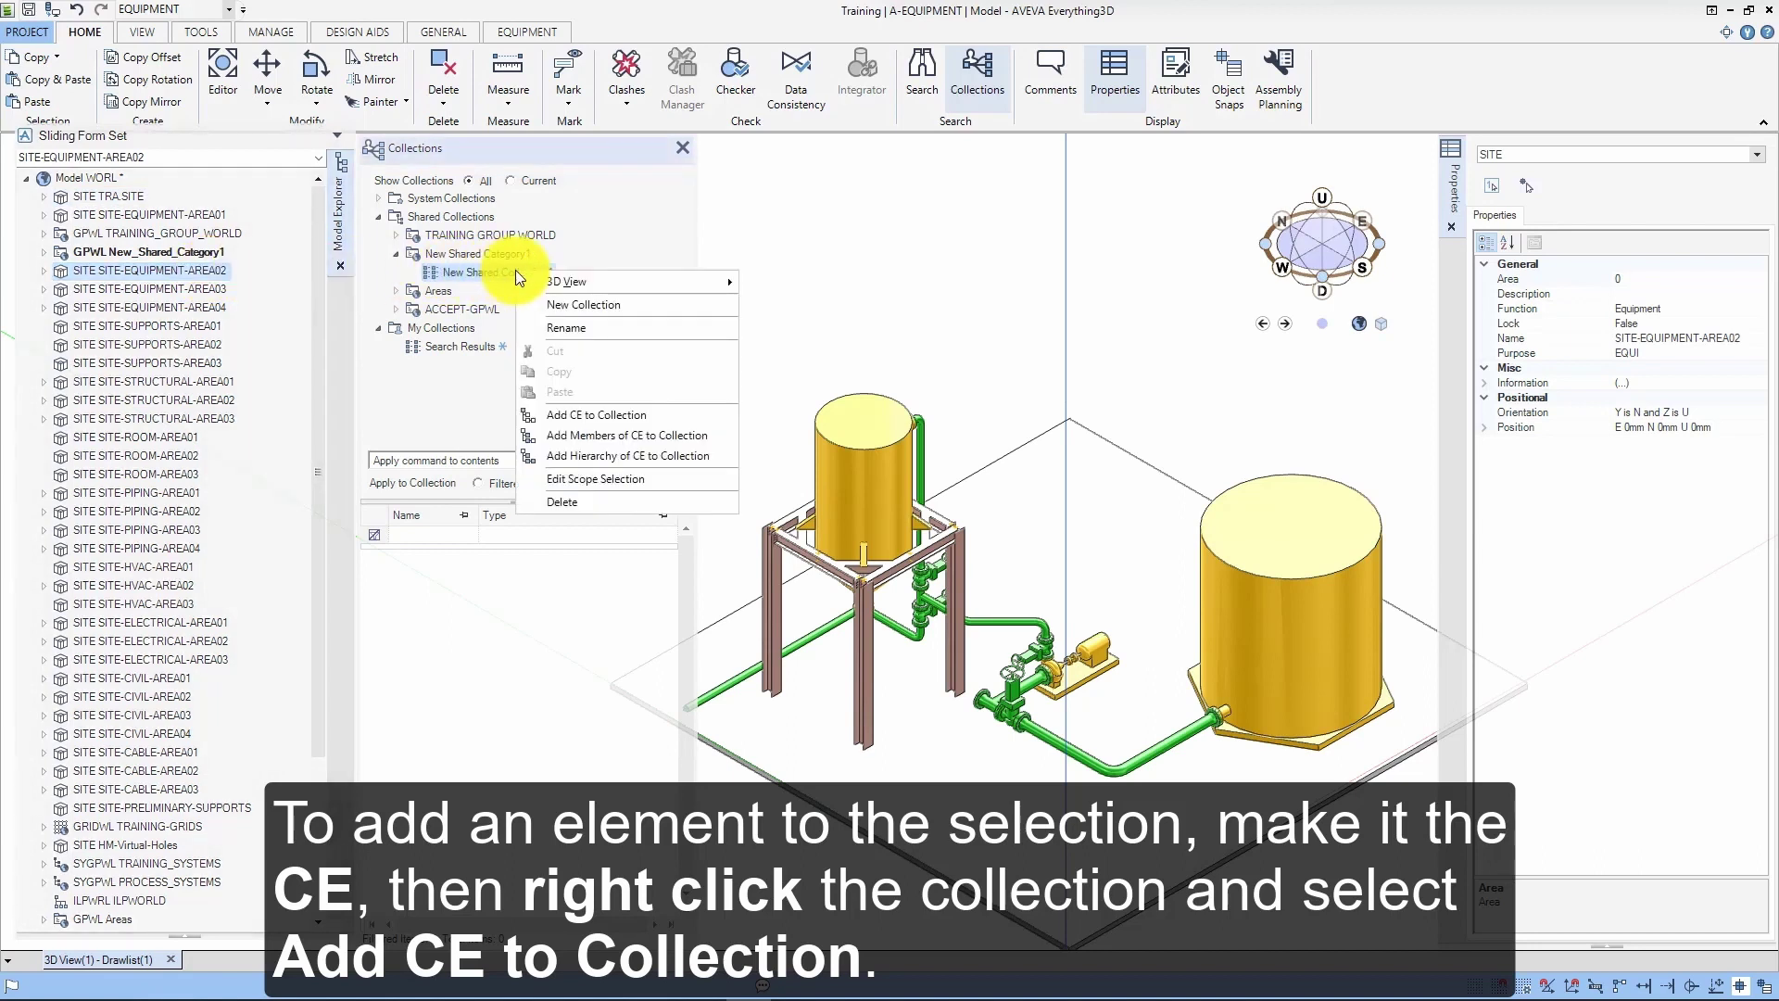
click(646, 414)
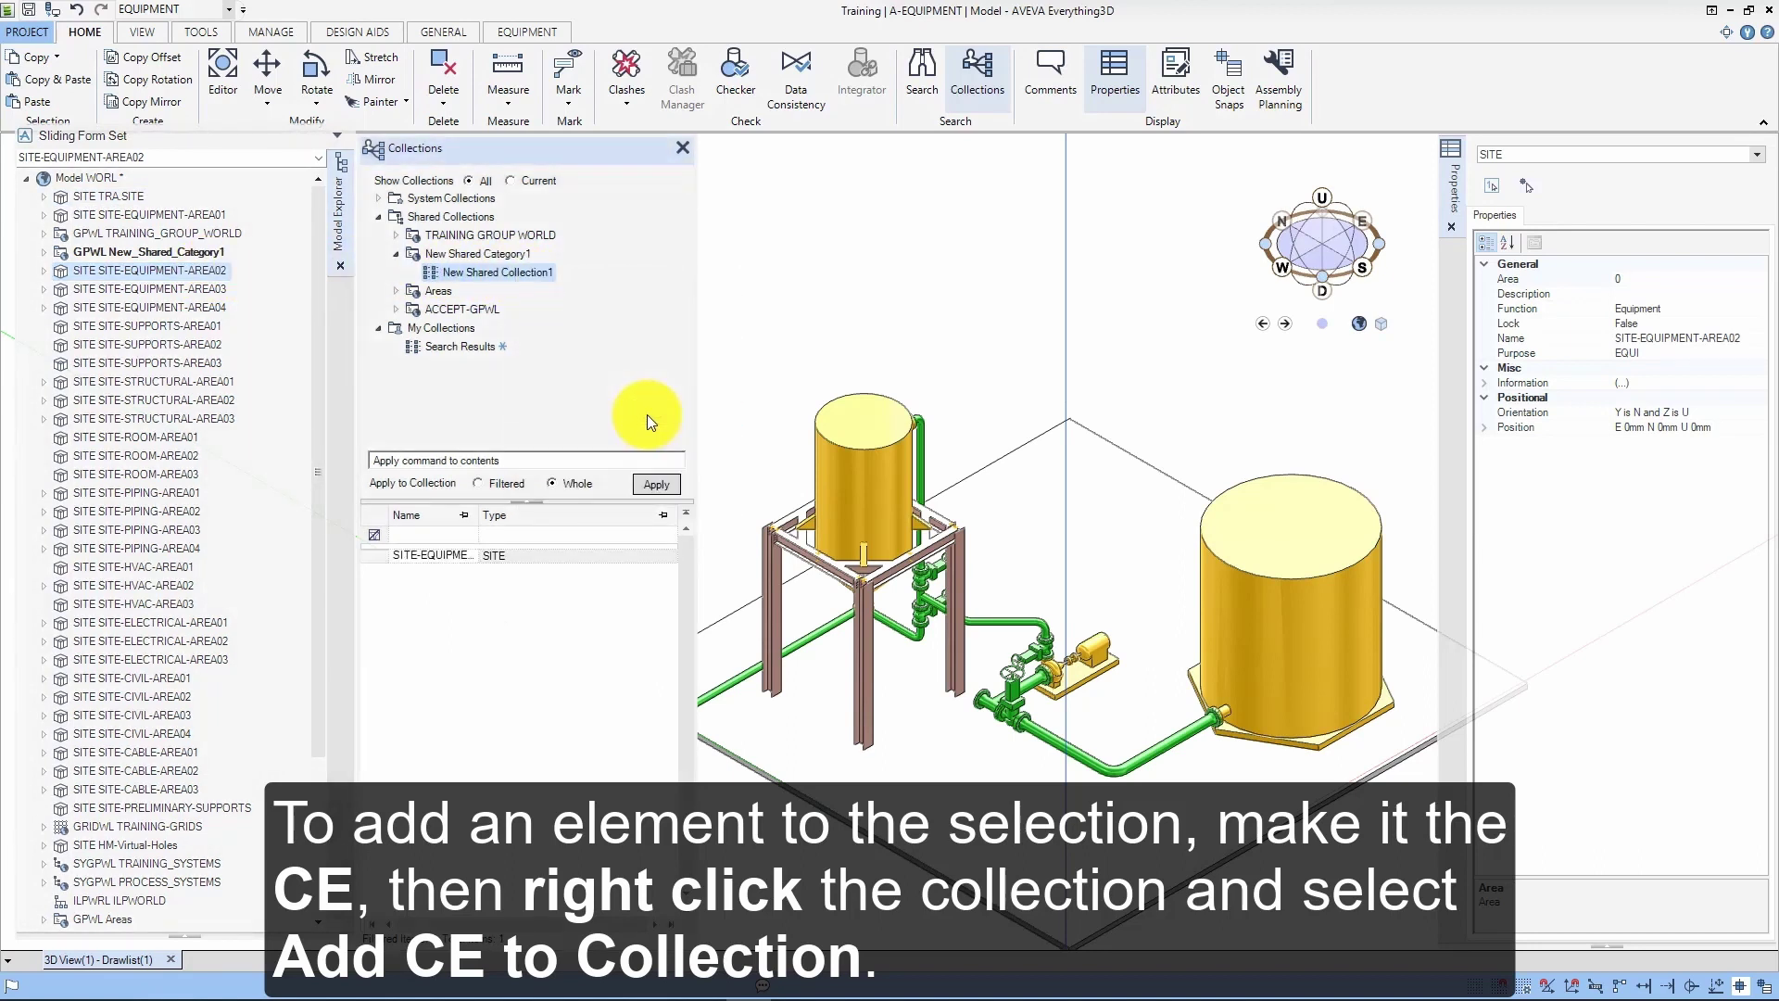
drag(480, 513, 552, 526)
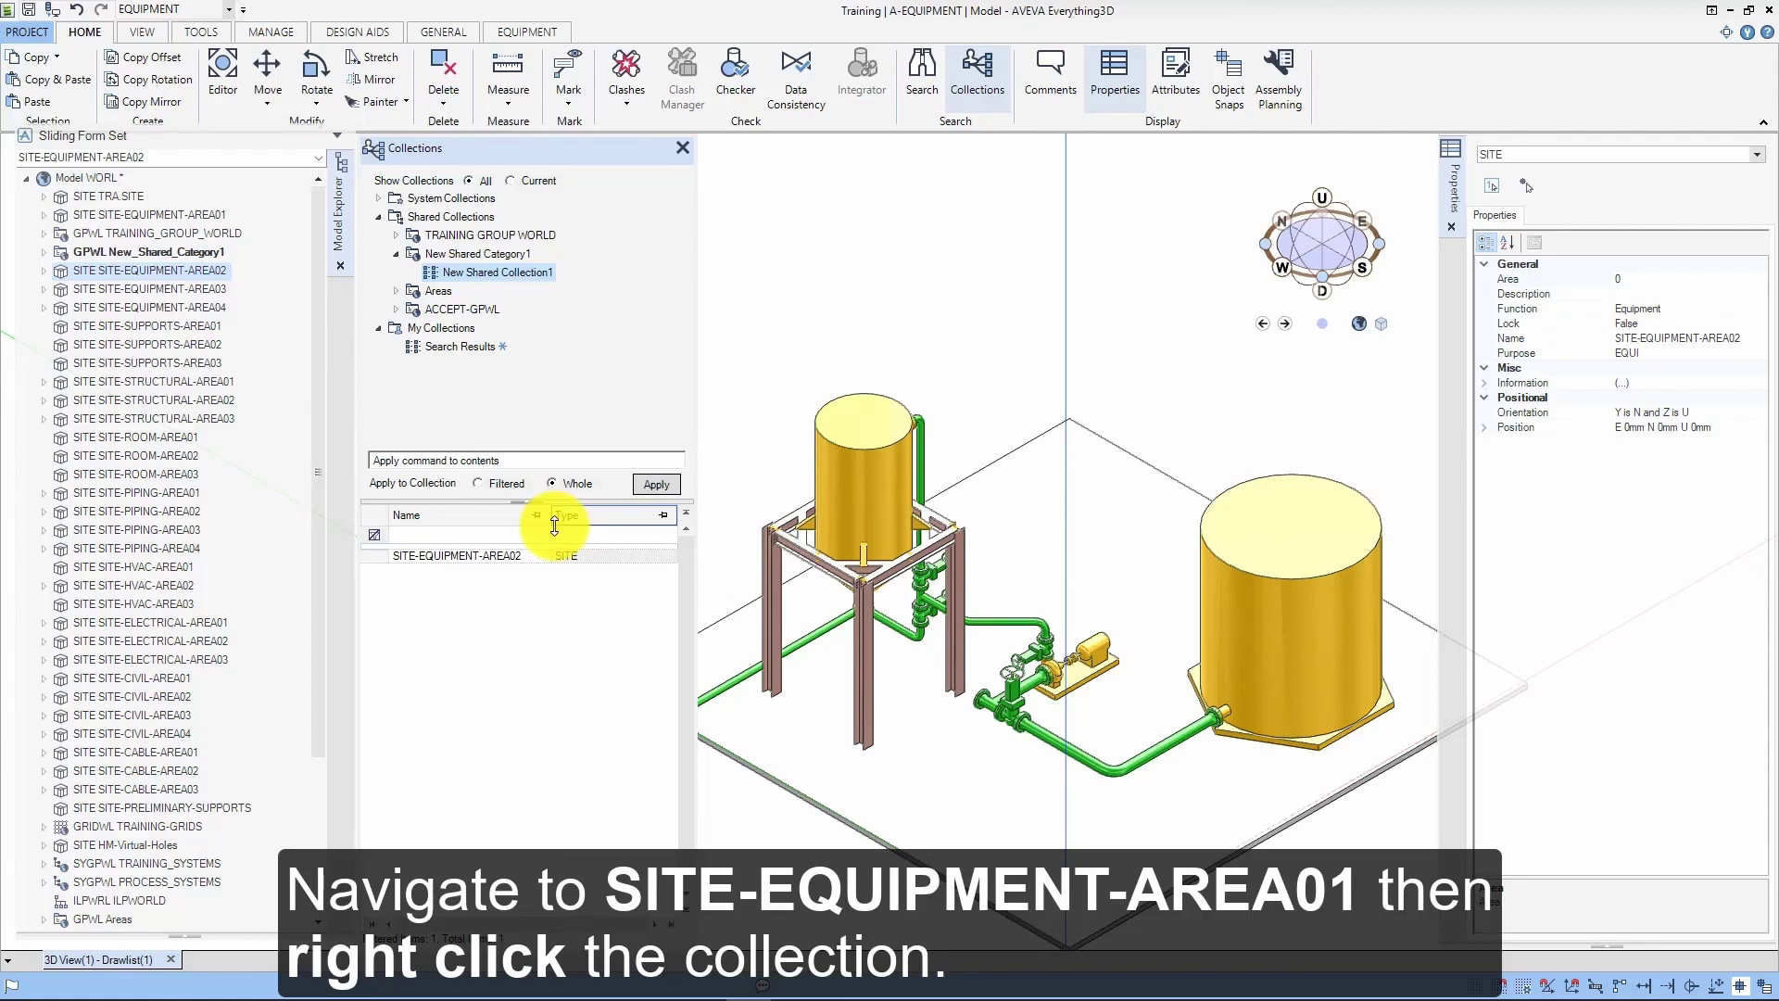
Step: Make SITE-EQUIPMENT-AREA01 the current element and add only its members to the new shared collection
click(208, 208)
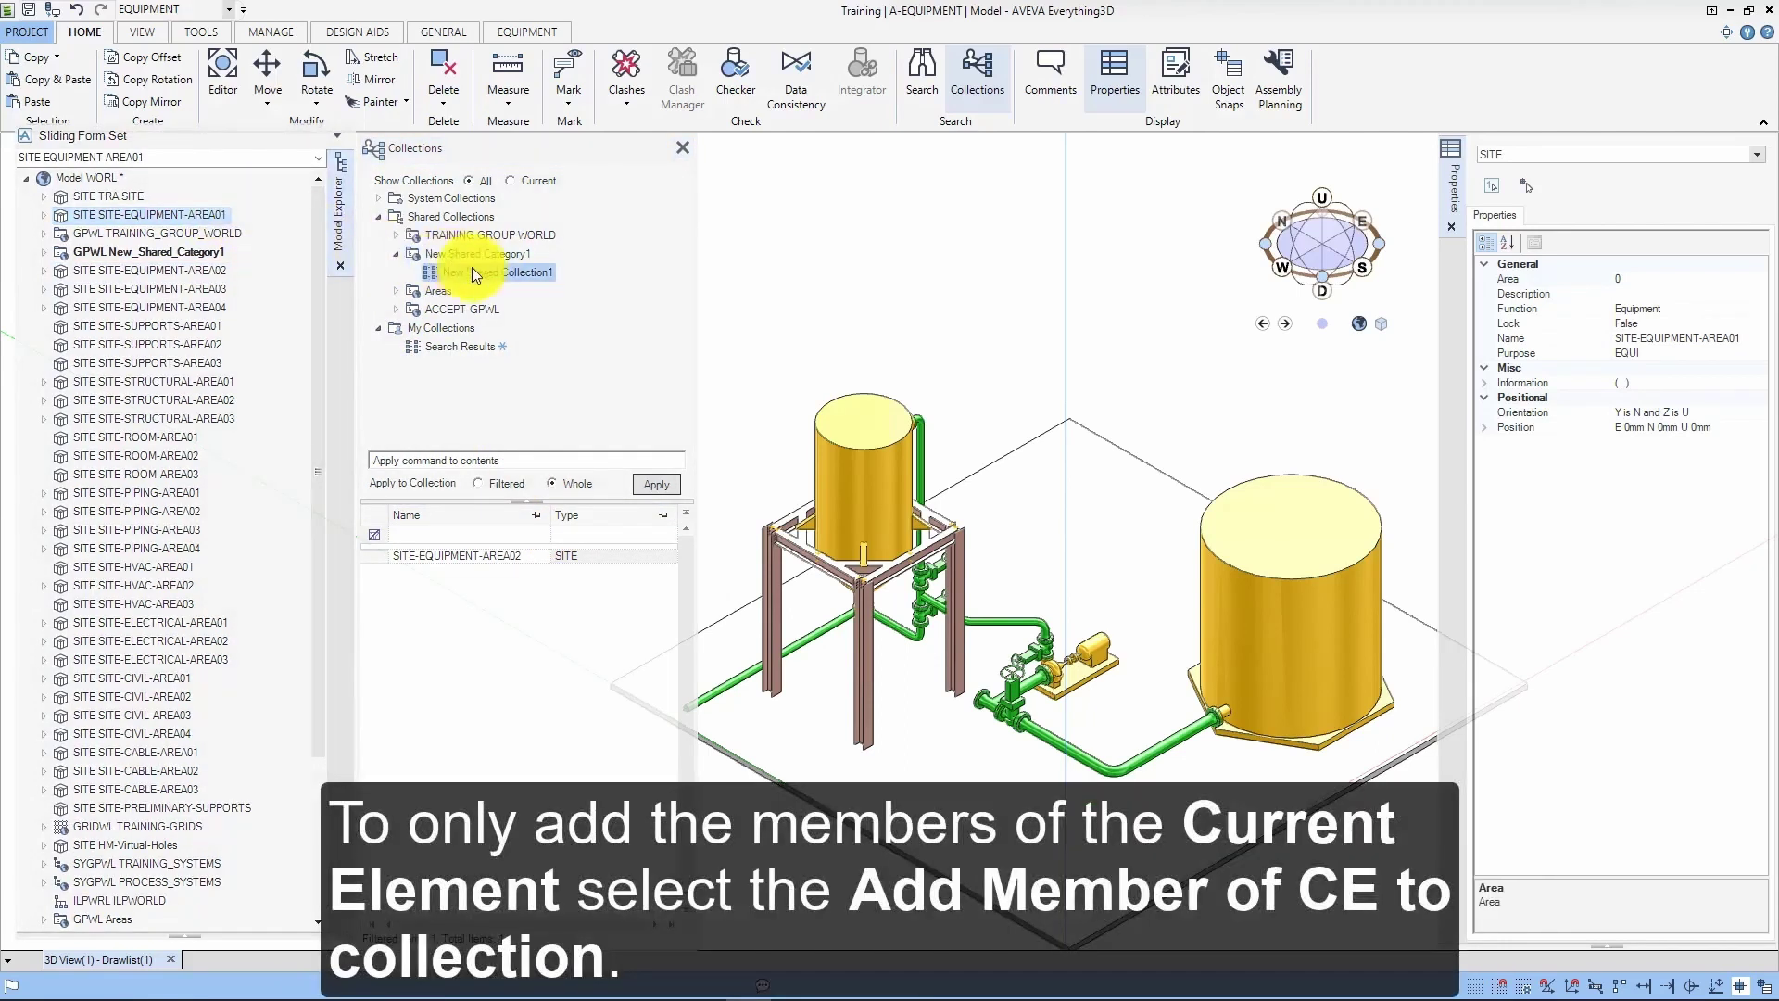
right_click(489, 271)
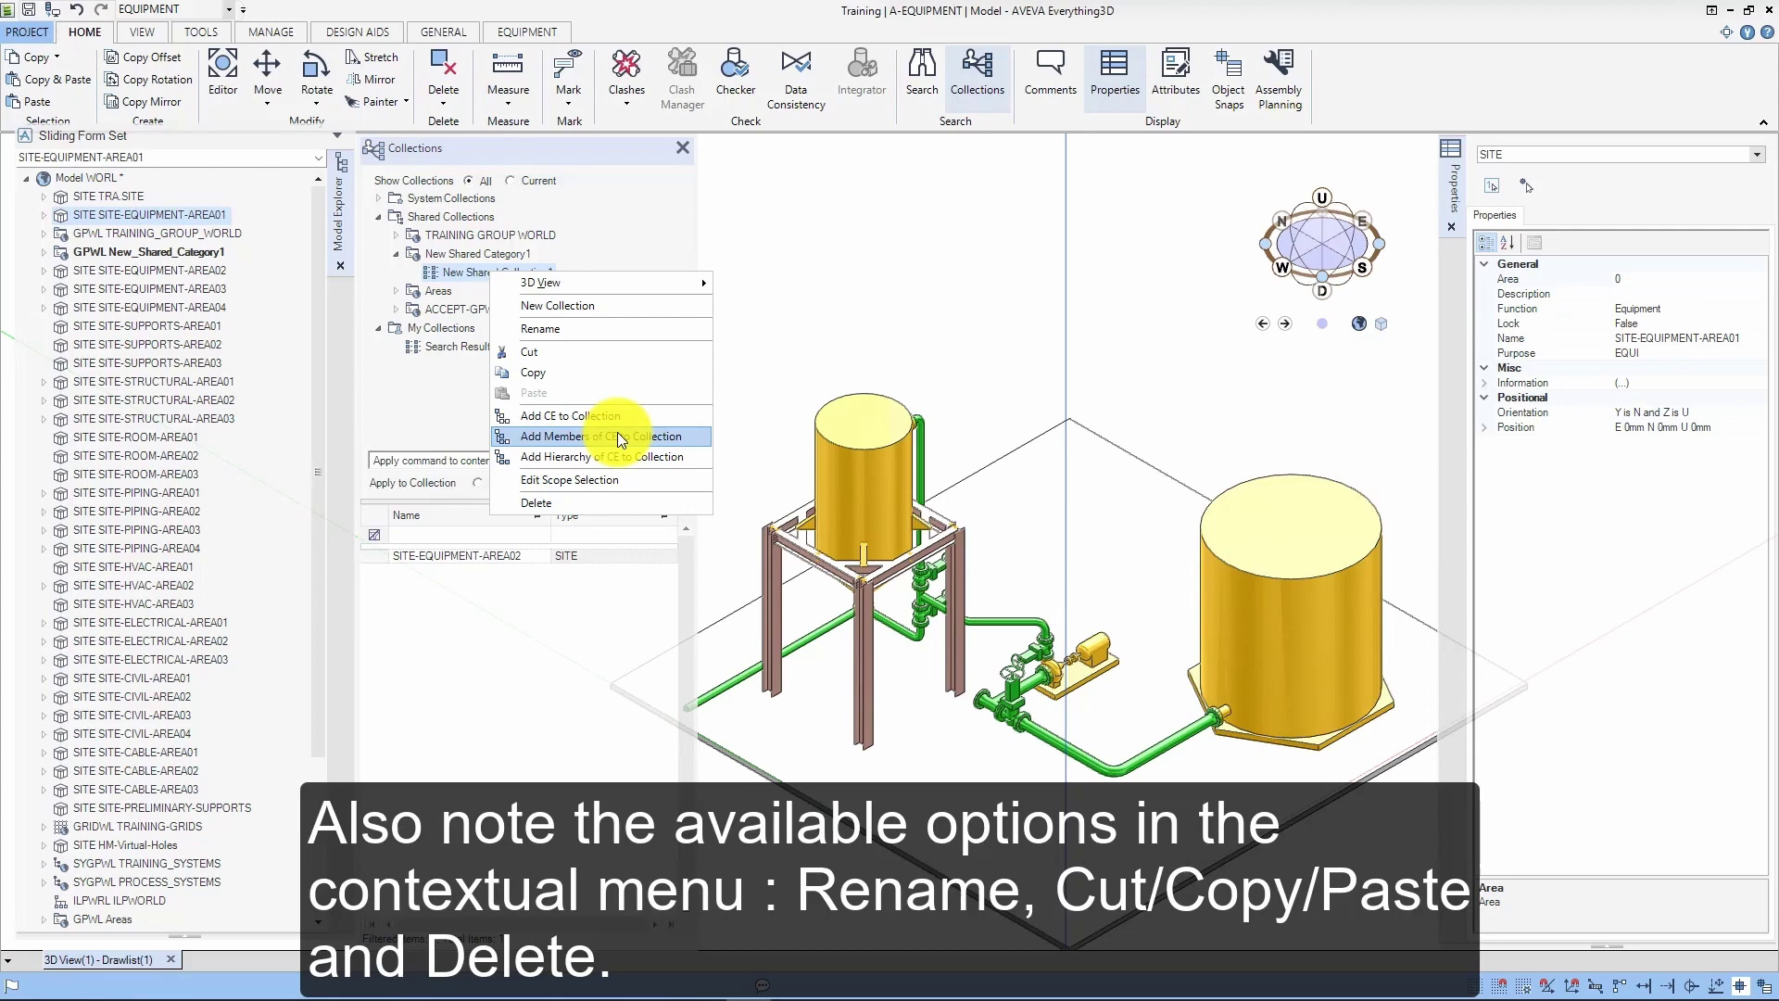
click(627, 436)
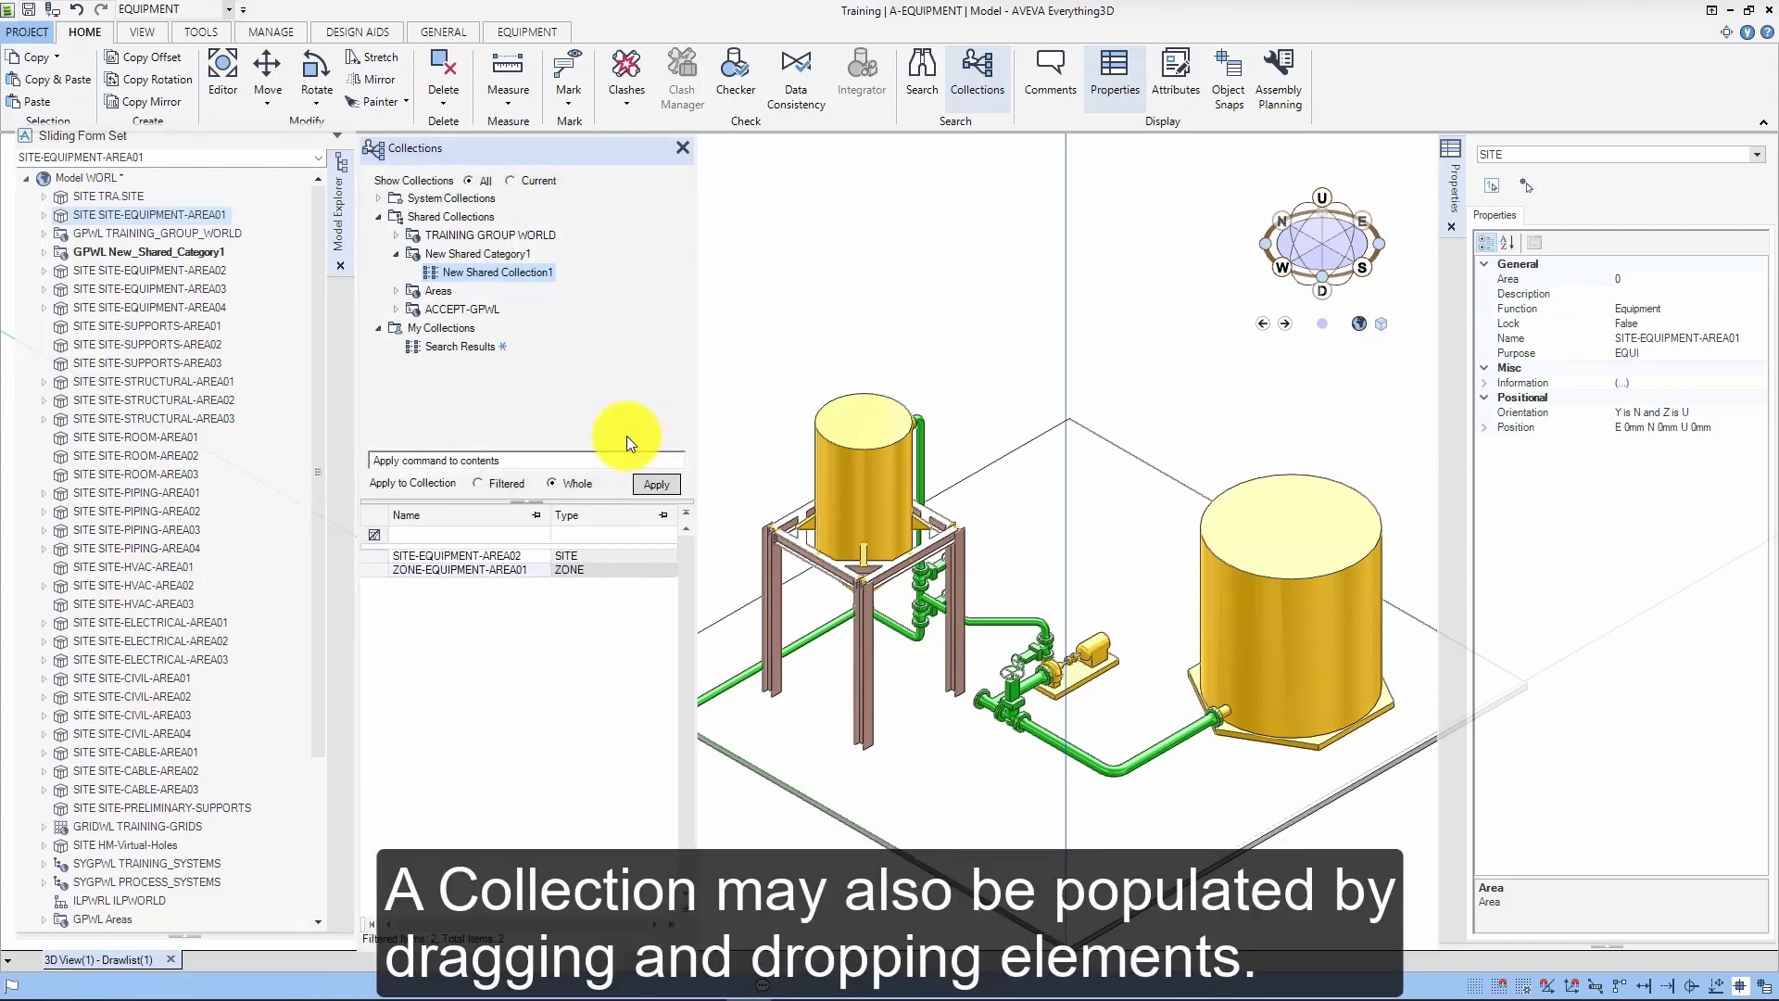
Step: Add SITE-EQUIPMENT-AREA03 from the Model Explorer directly into the shared collection's element grid
click(203, 288)
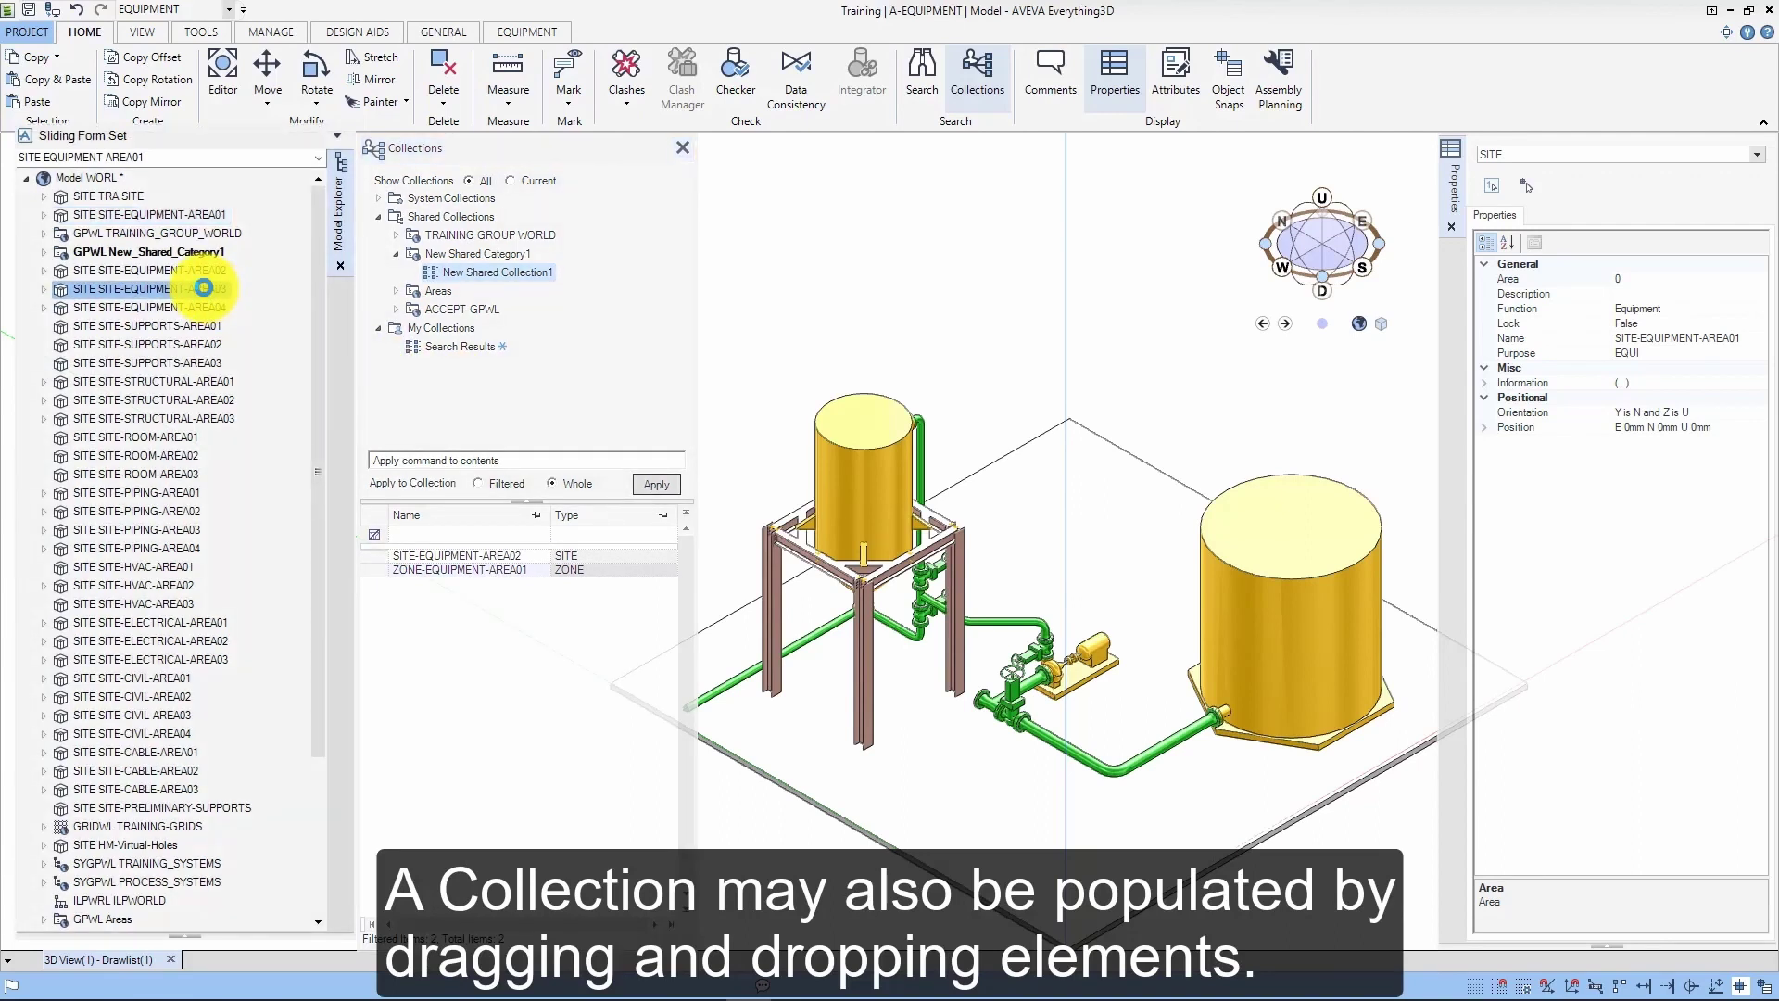
drag(197, 286, 503, 646)
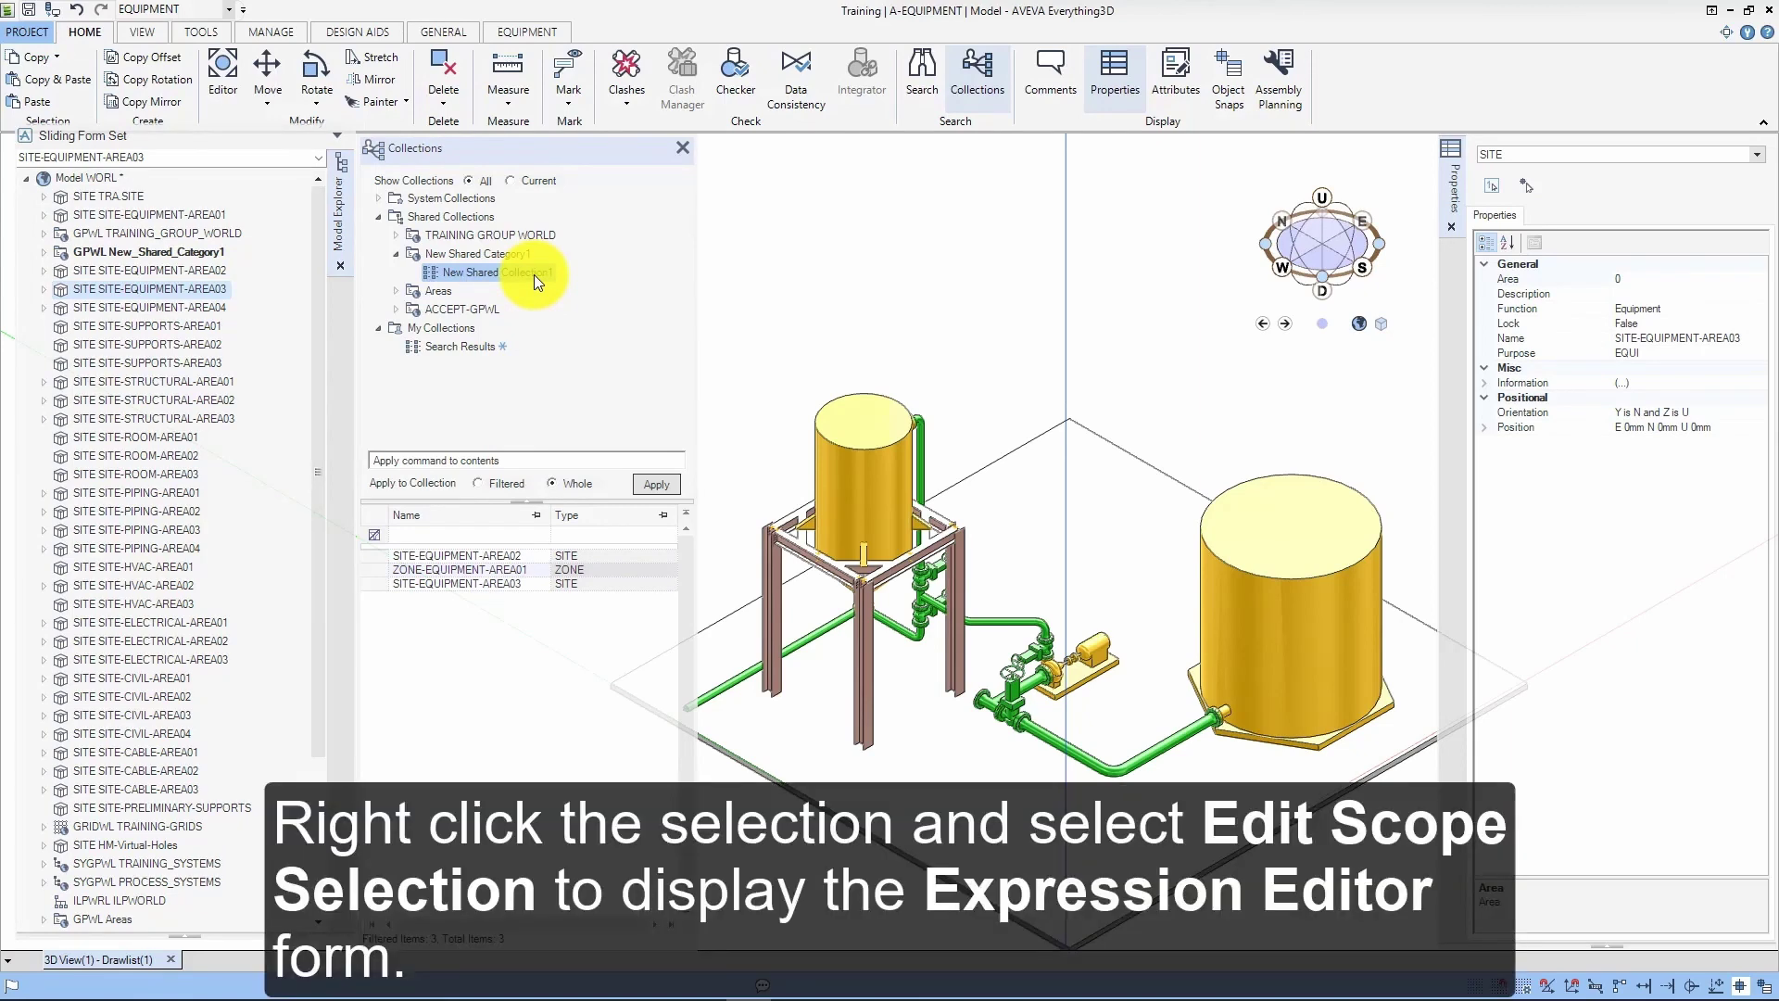
Step: Edit the new shared collection's scope selection with the expression ALL PIPE WITH BORE GT 100mm, evaluate it and apply the rule
right_click(534, 274)
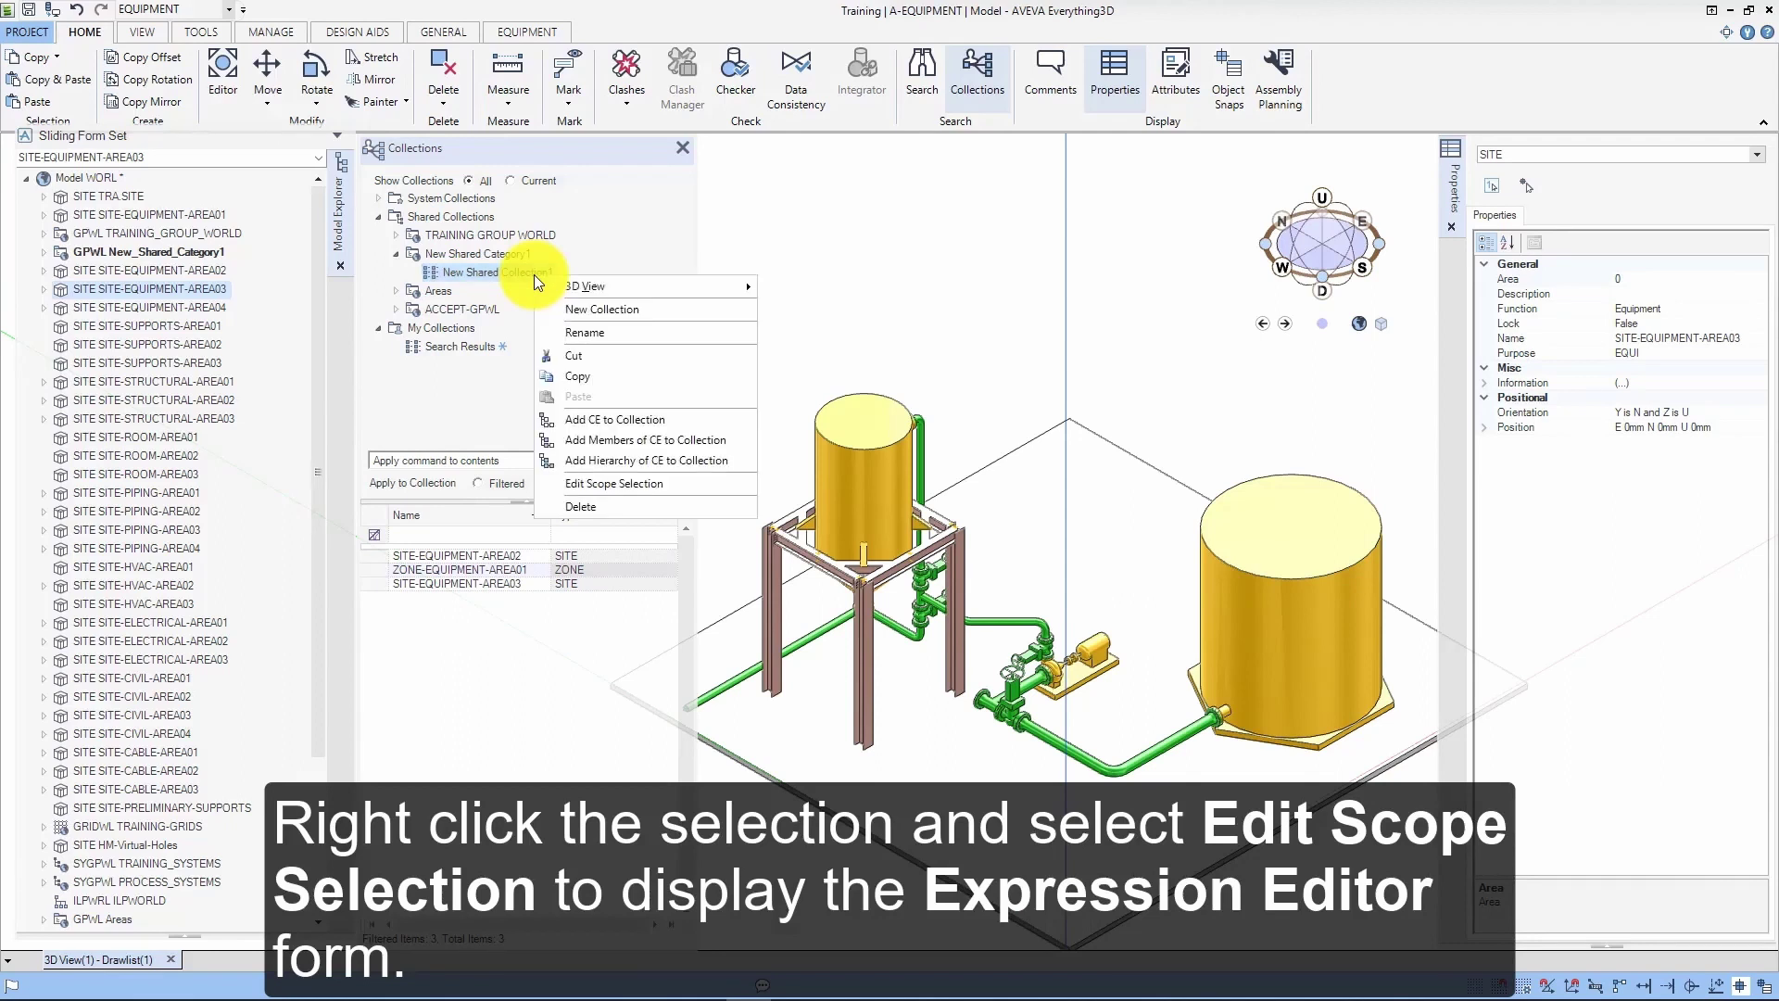
click(604, 480)
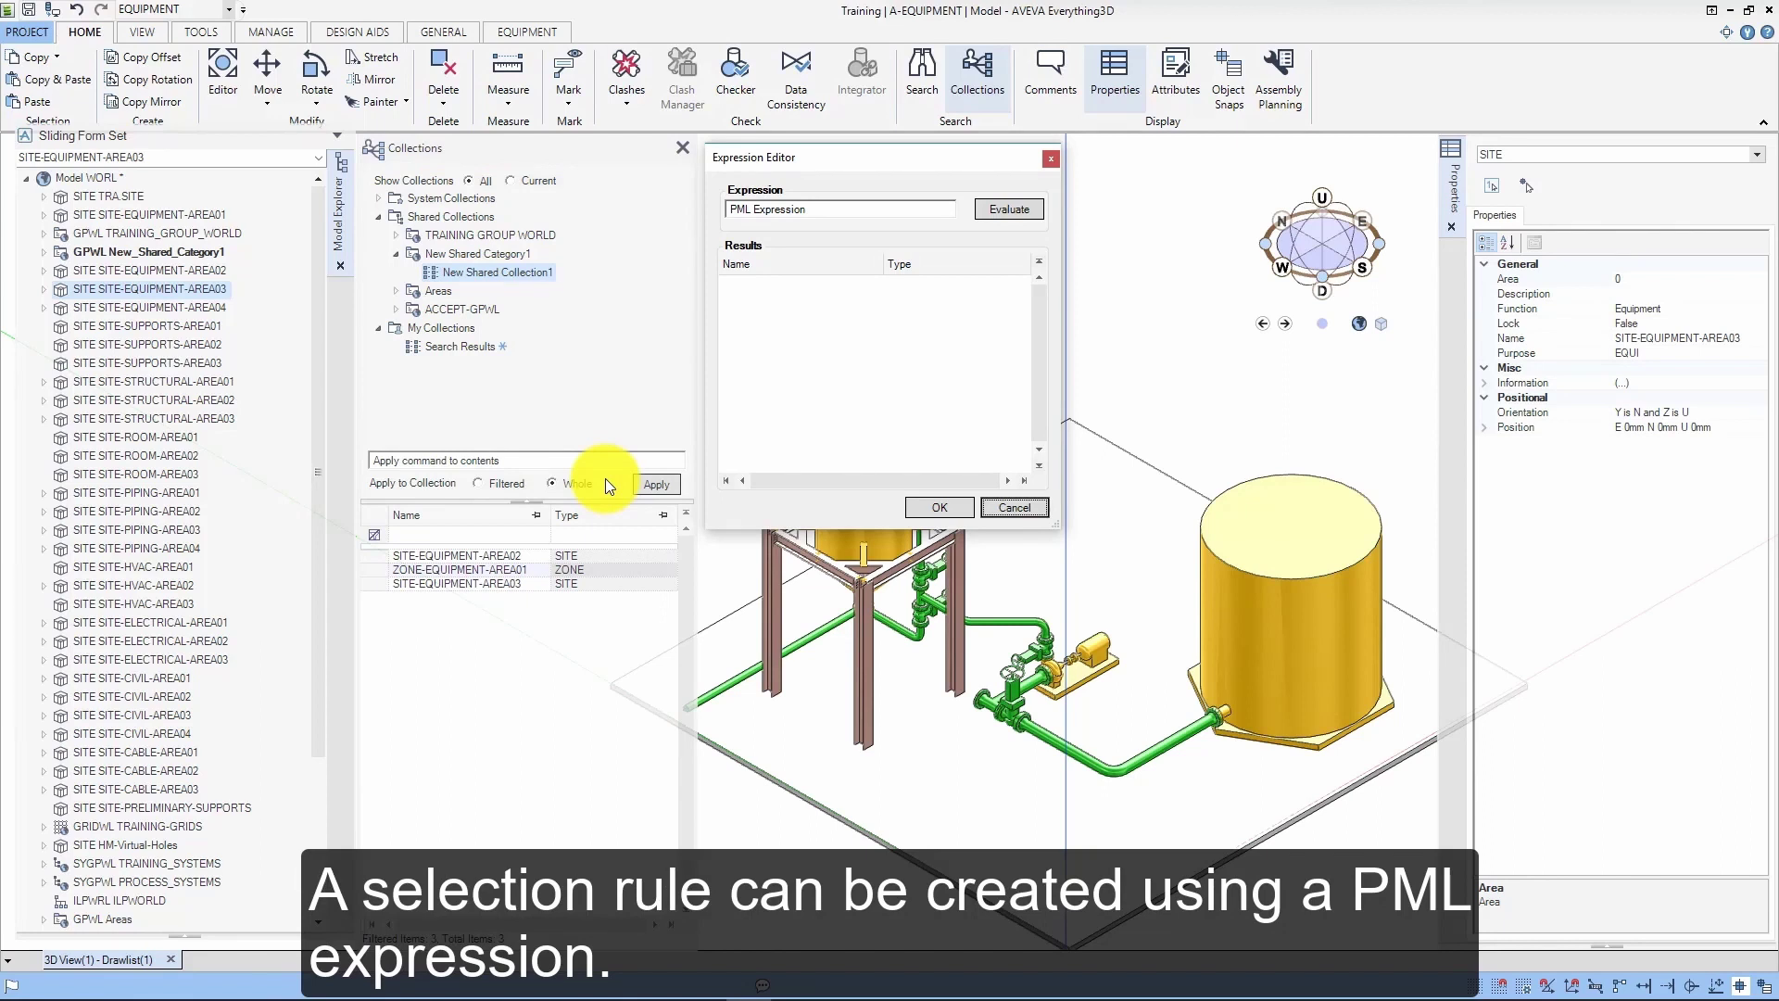
click(604, 478)
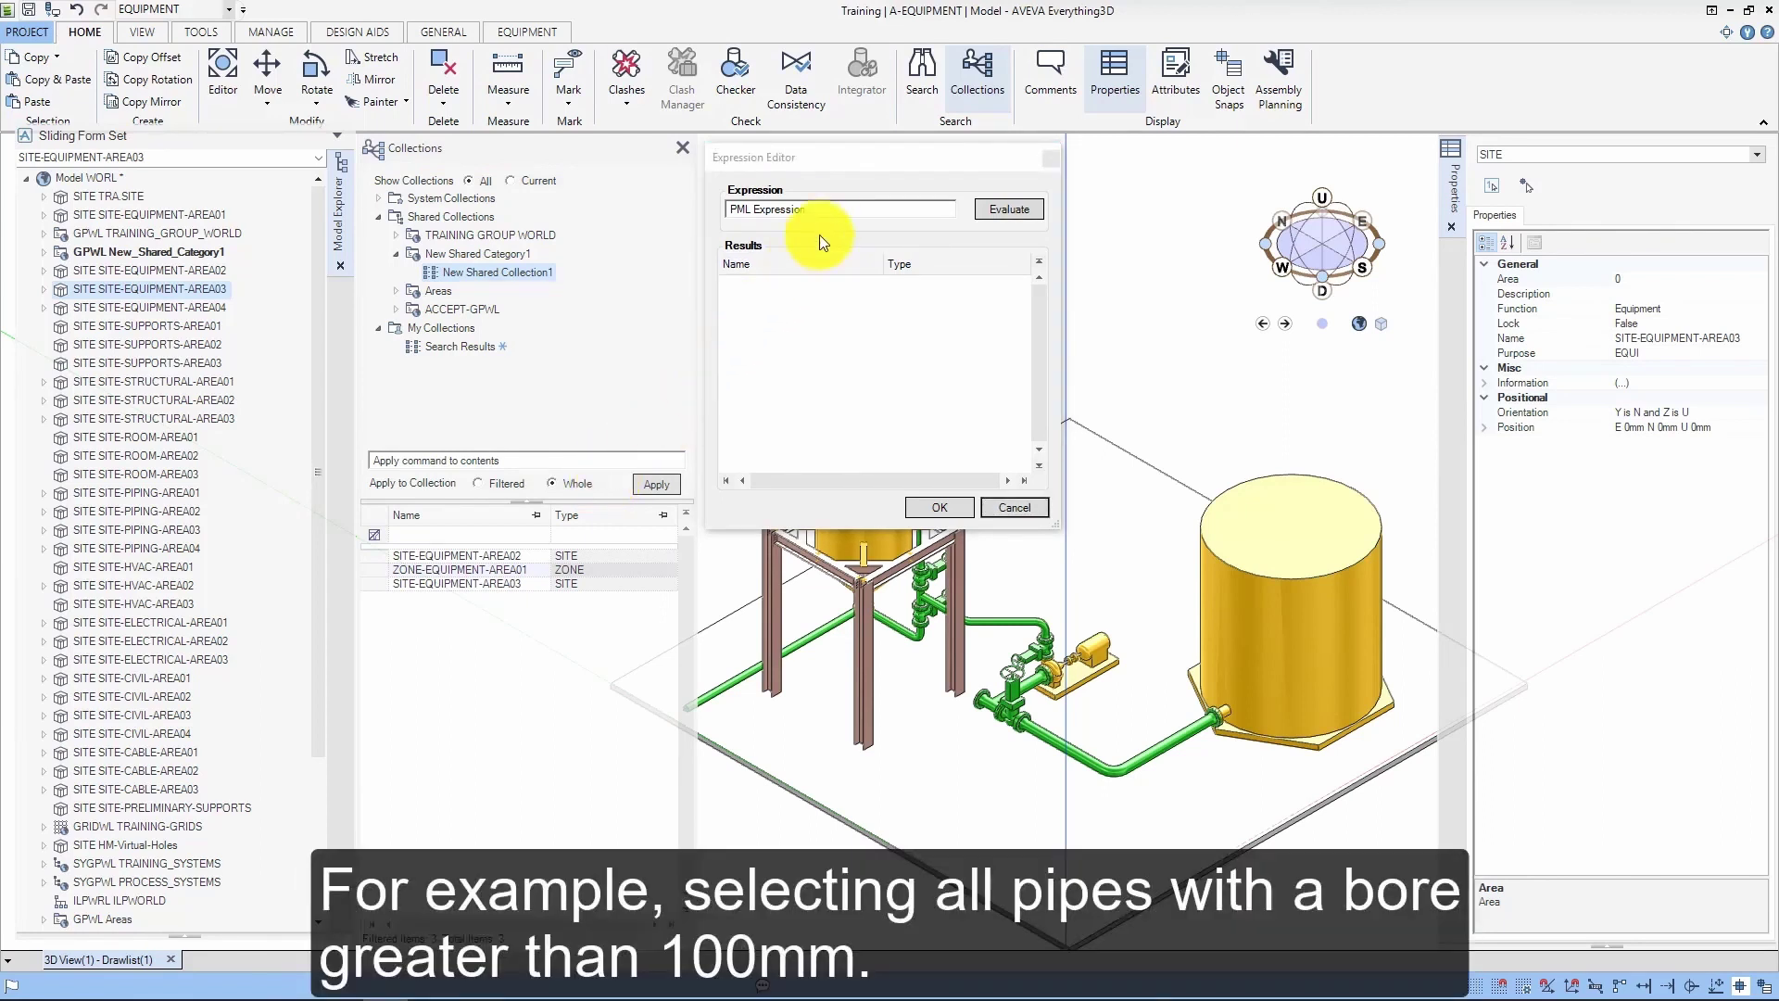
click(836, 207)
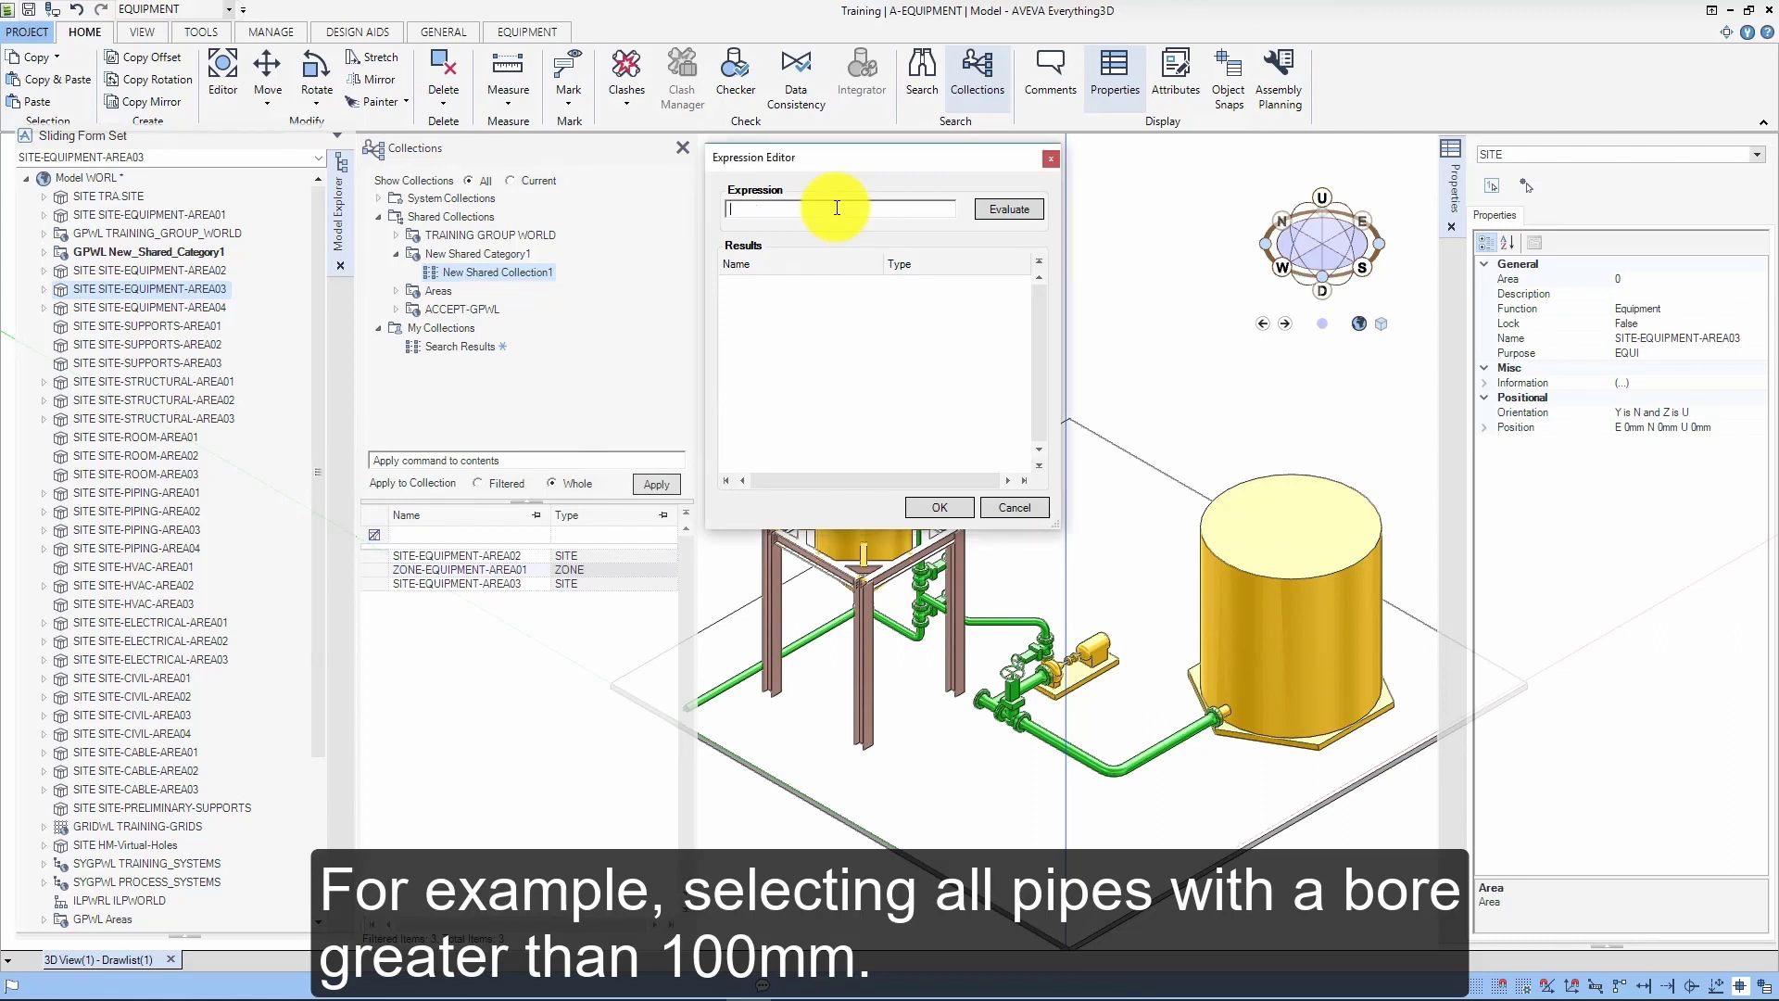
text(ALL PIPE WITH BORE GT 100mm)
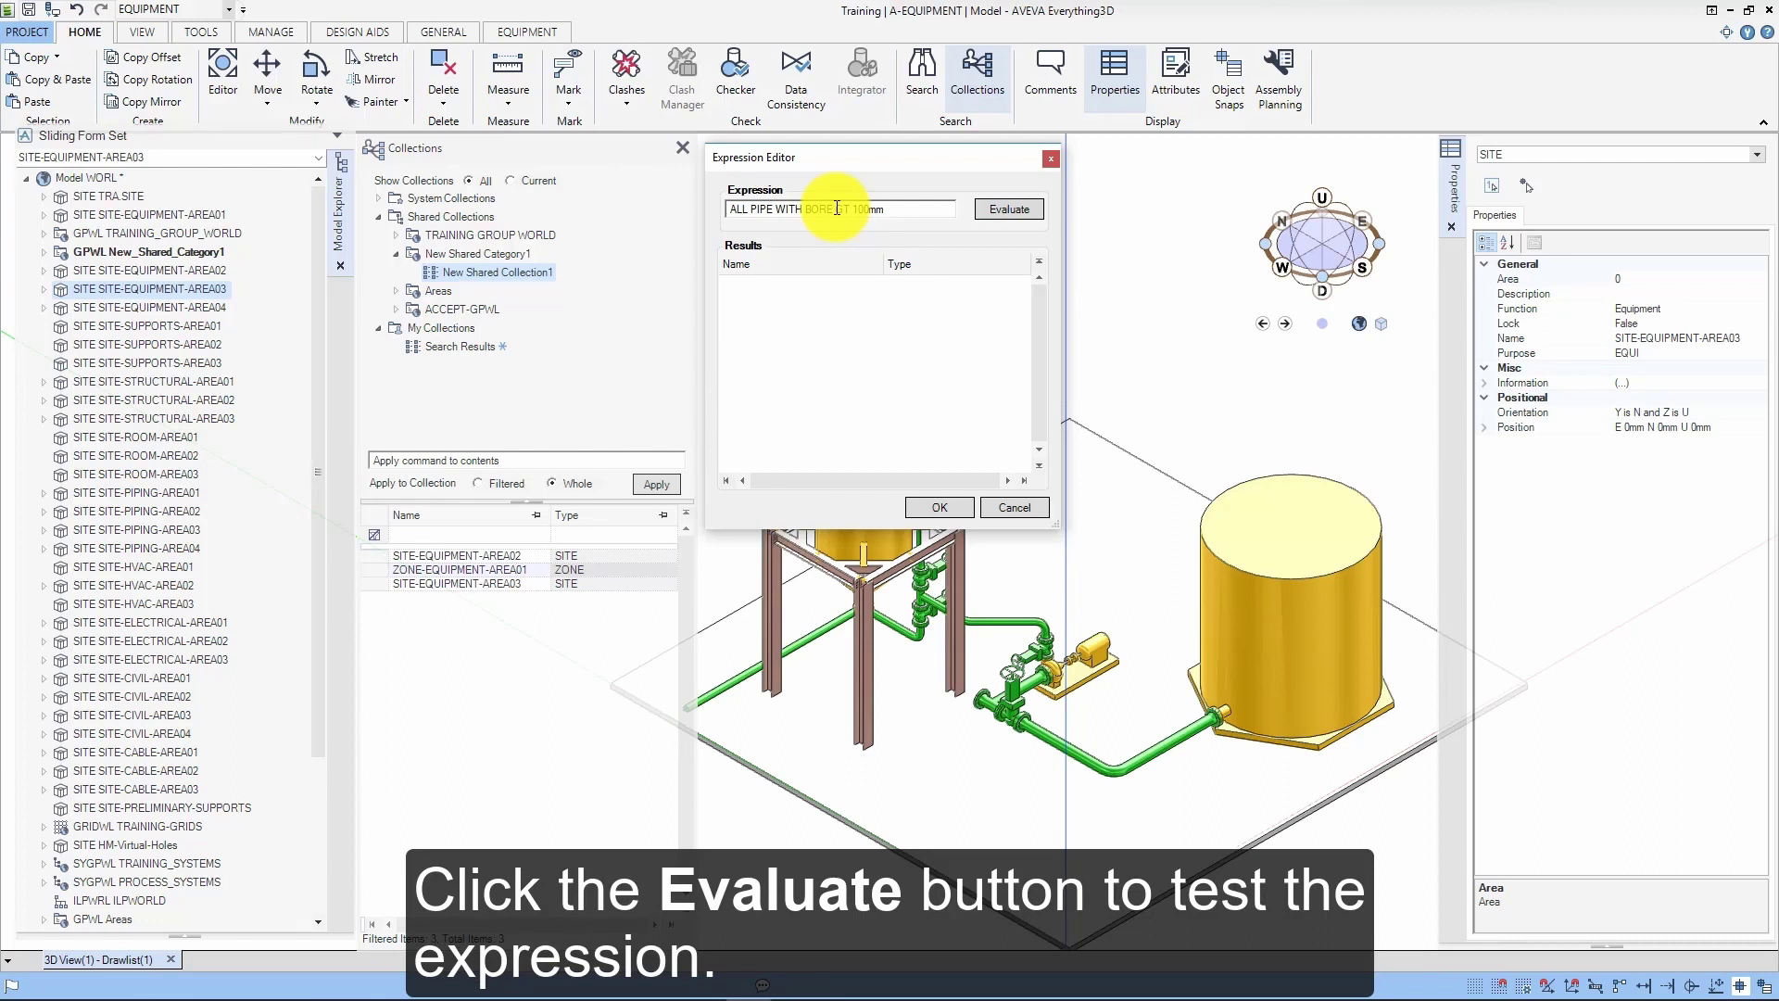
click(1017, 206)
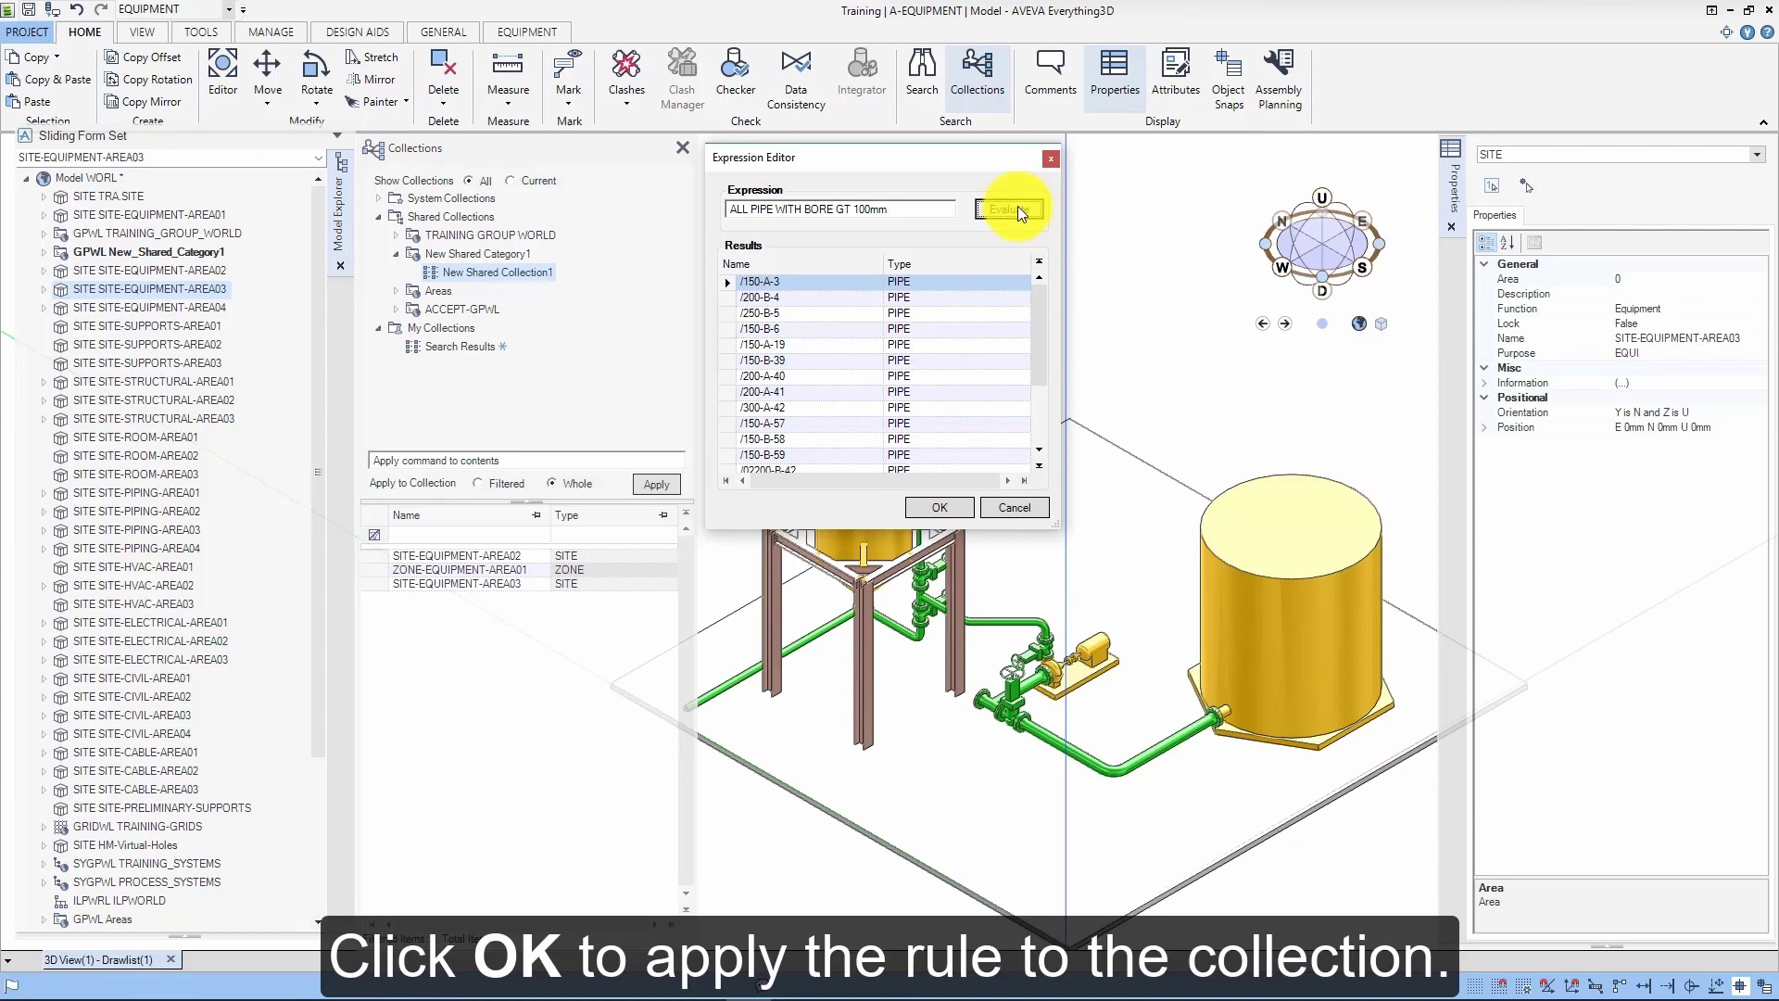
click(965, 507)
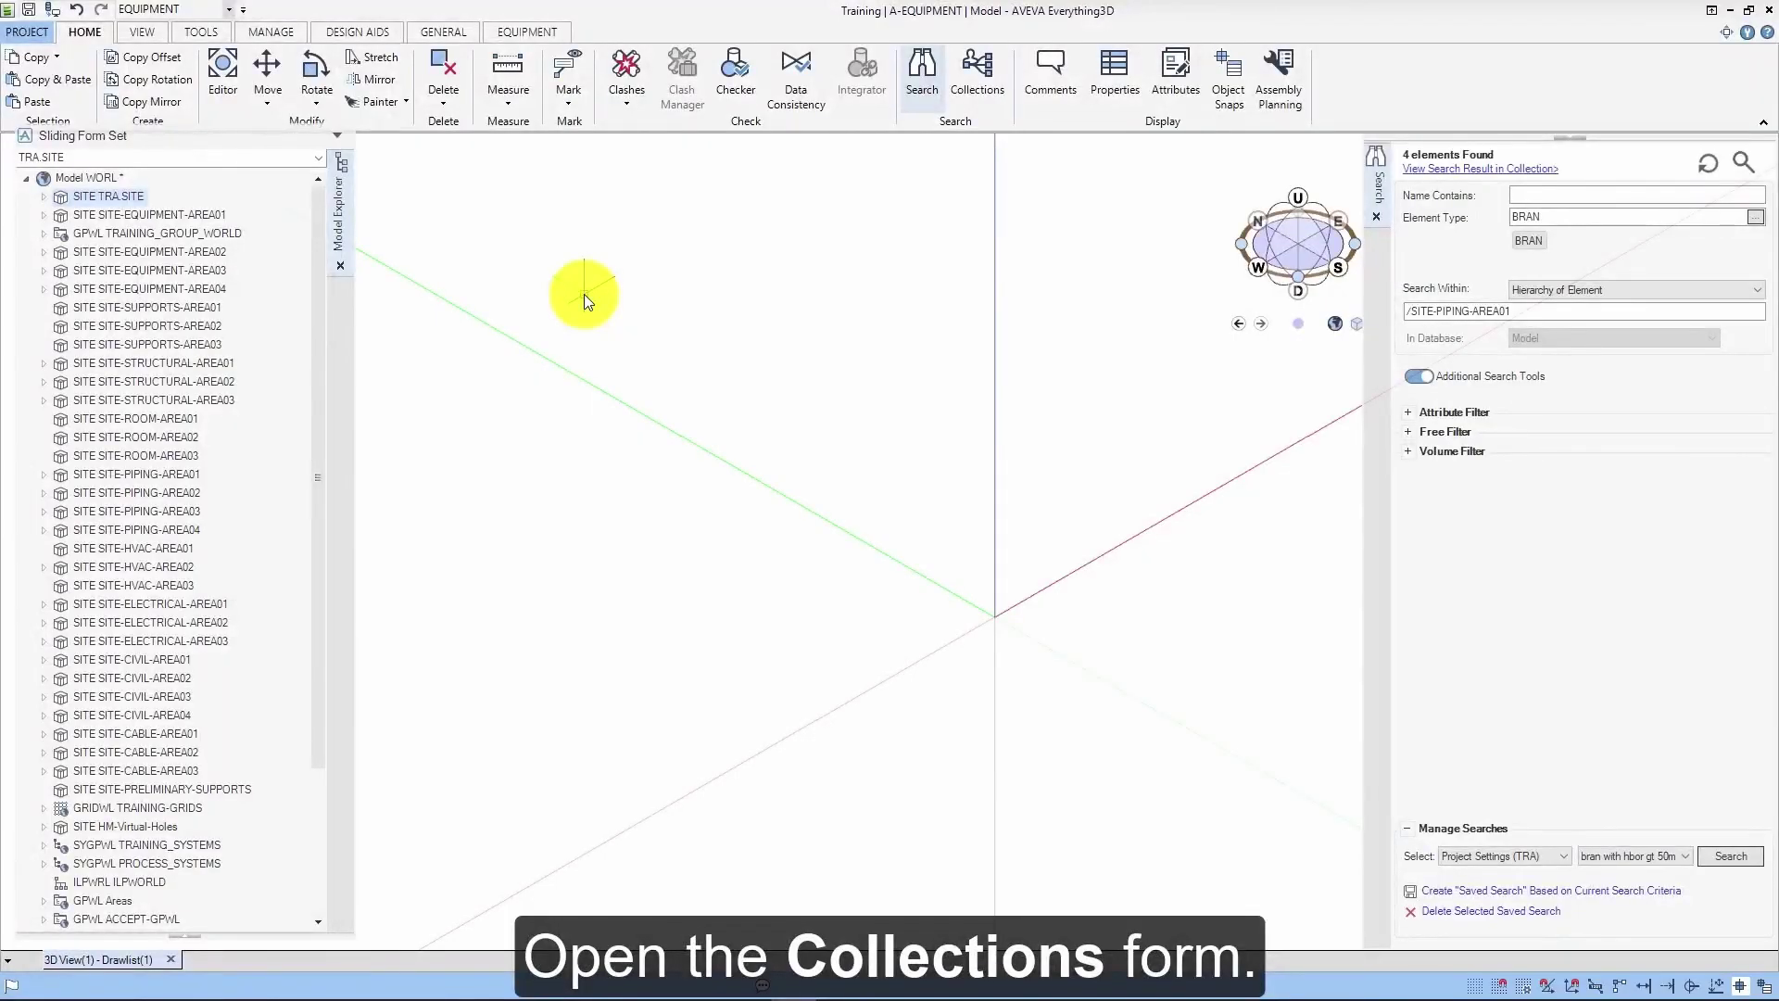
Step: Open the Collections form and create a collection in My Collections named Branches greater than 50mm
click(982, 85)
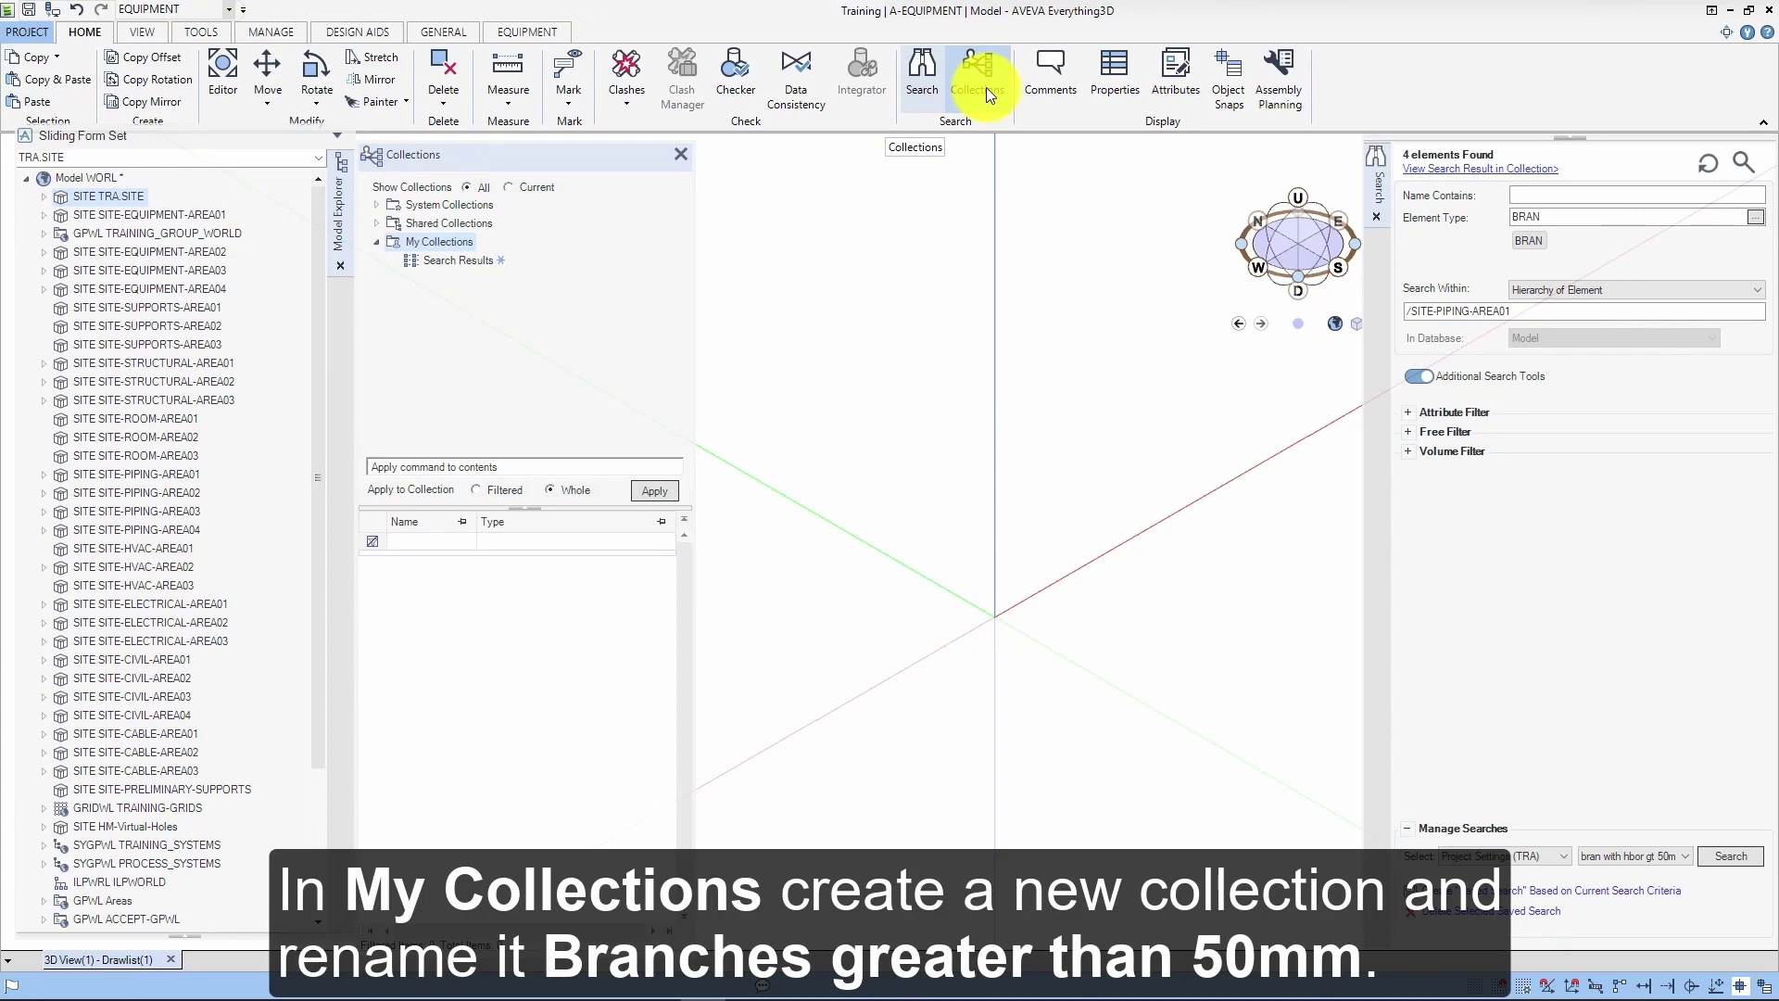
right_click(465, 237)
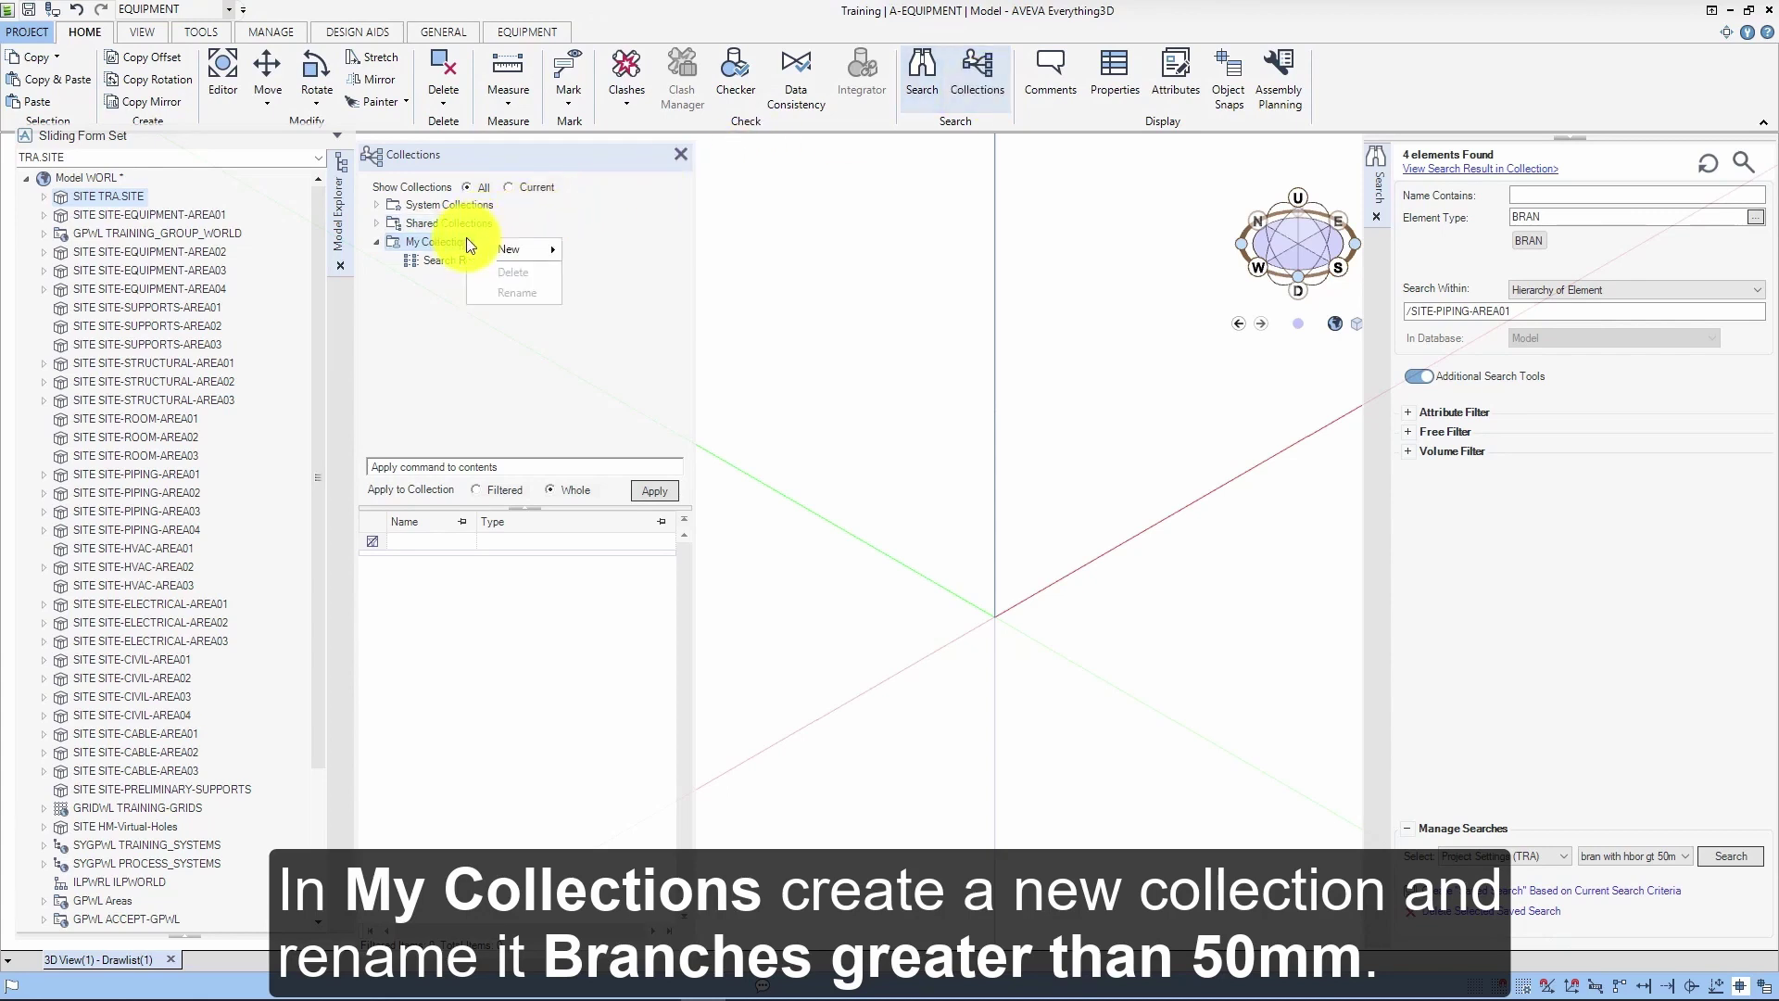
mouse_move(497, 247)
click(413, 265)
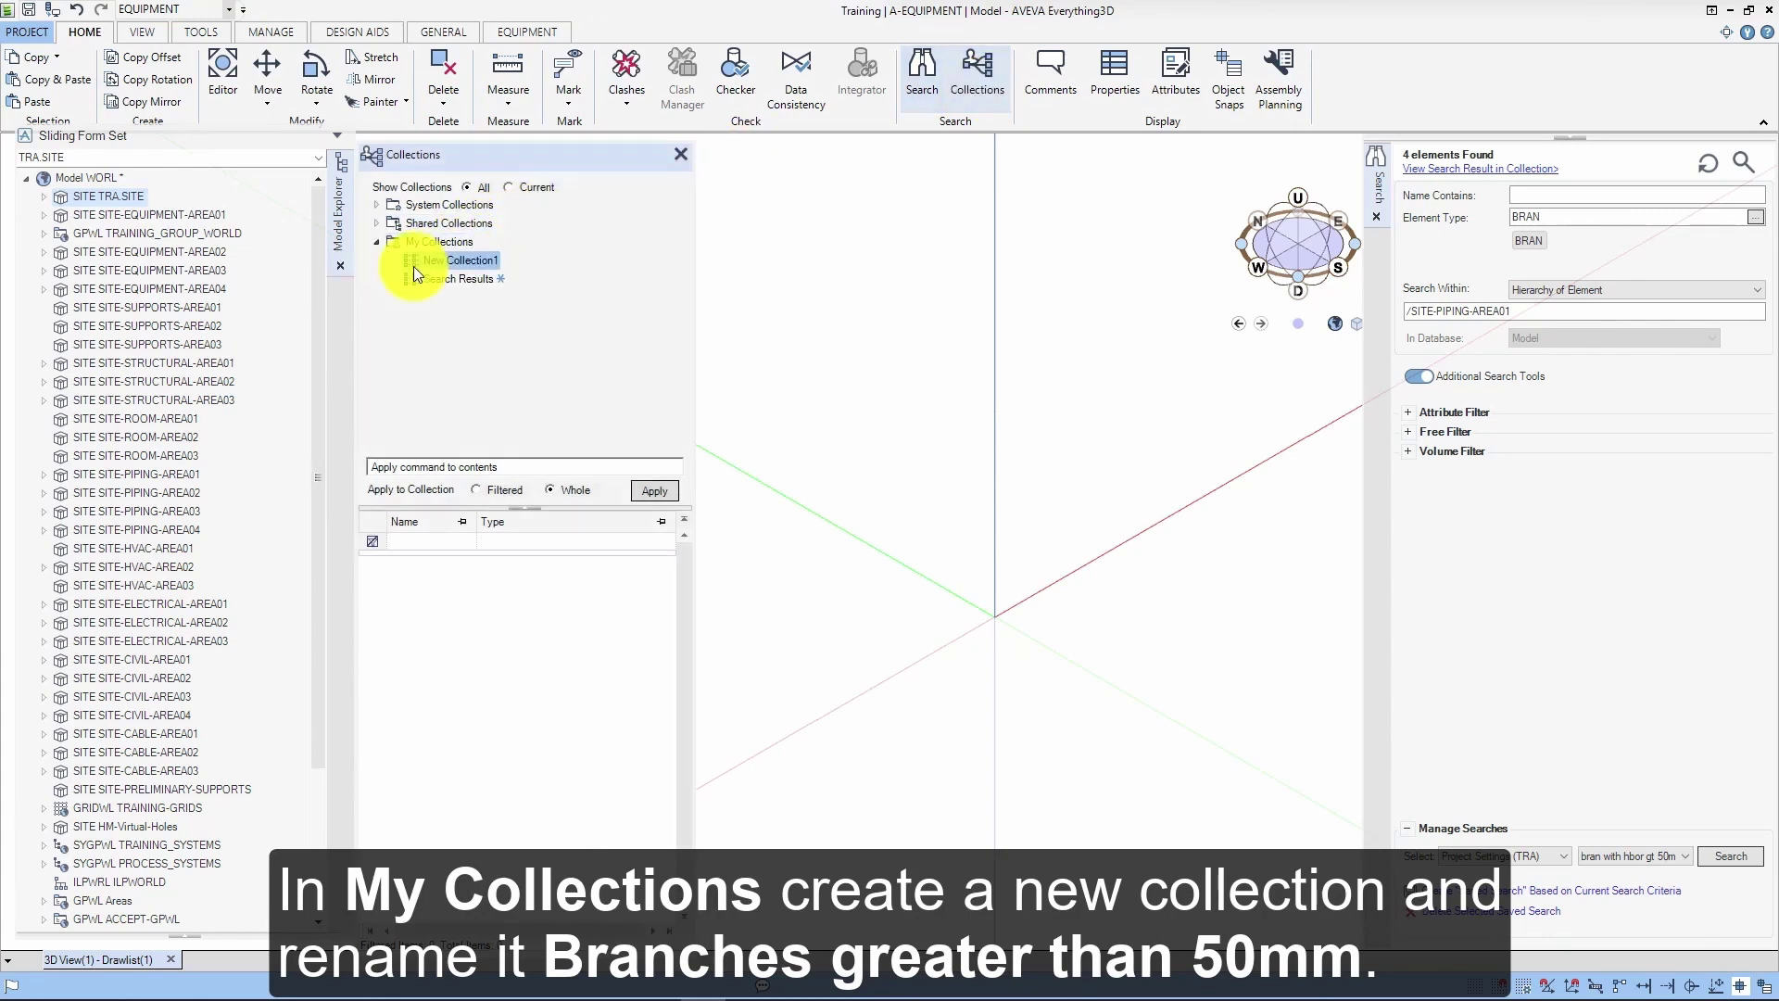
right_click(425, 260)
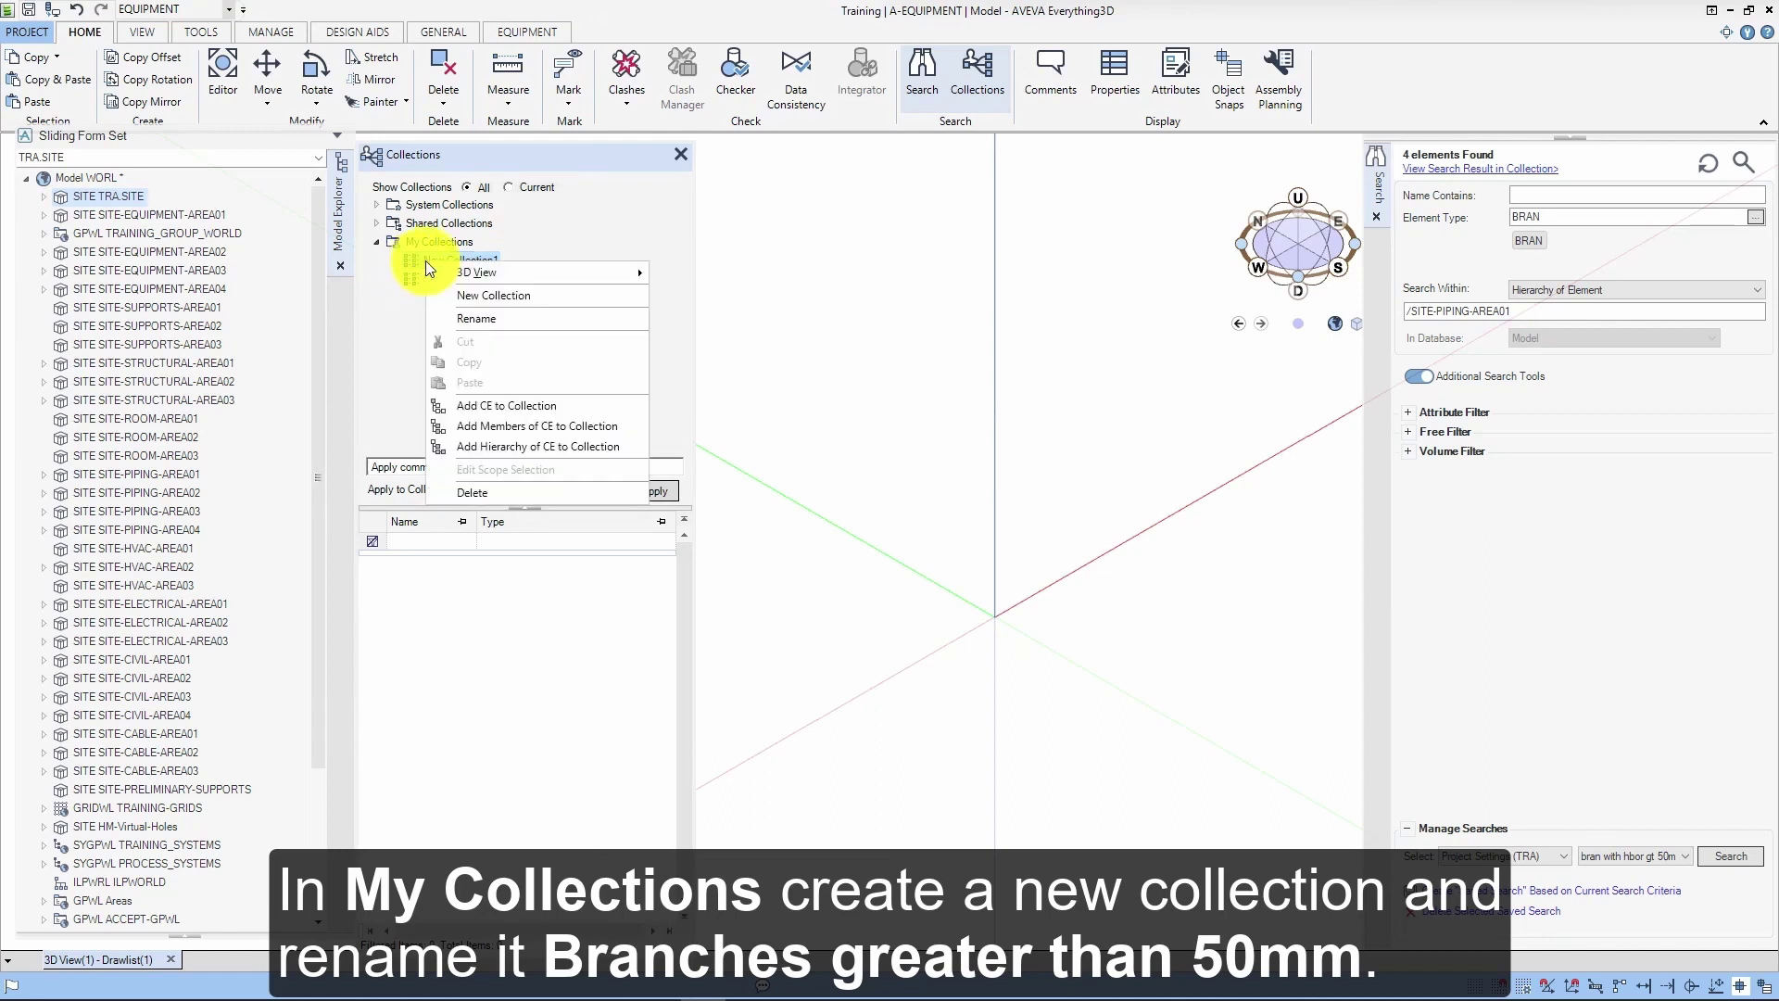
click(498, 319)
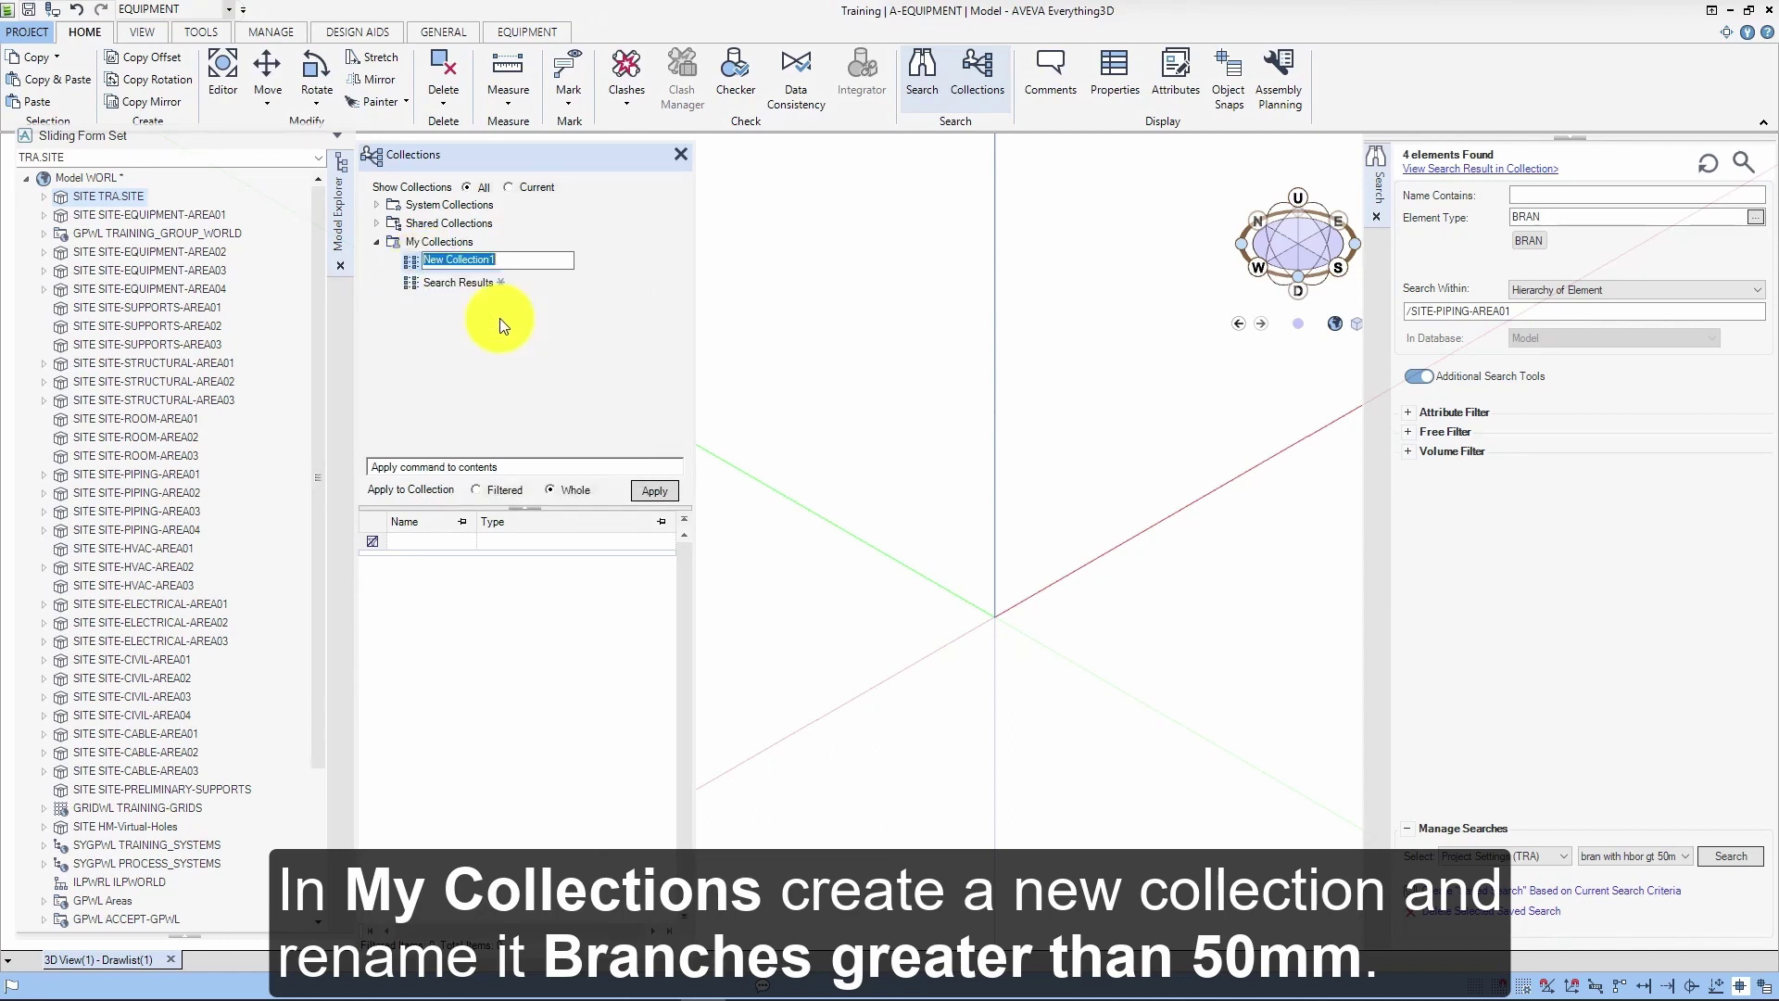
text(Branches greater than 50mm)
key(Return)
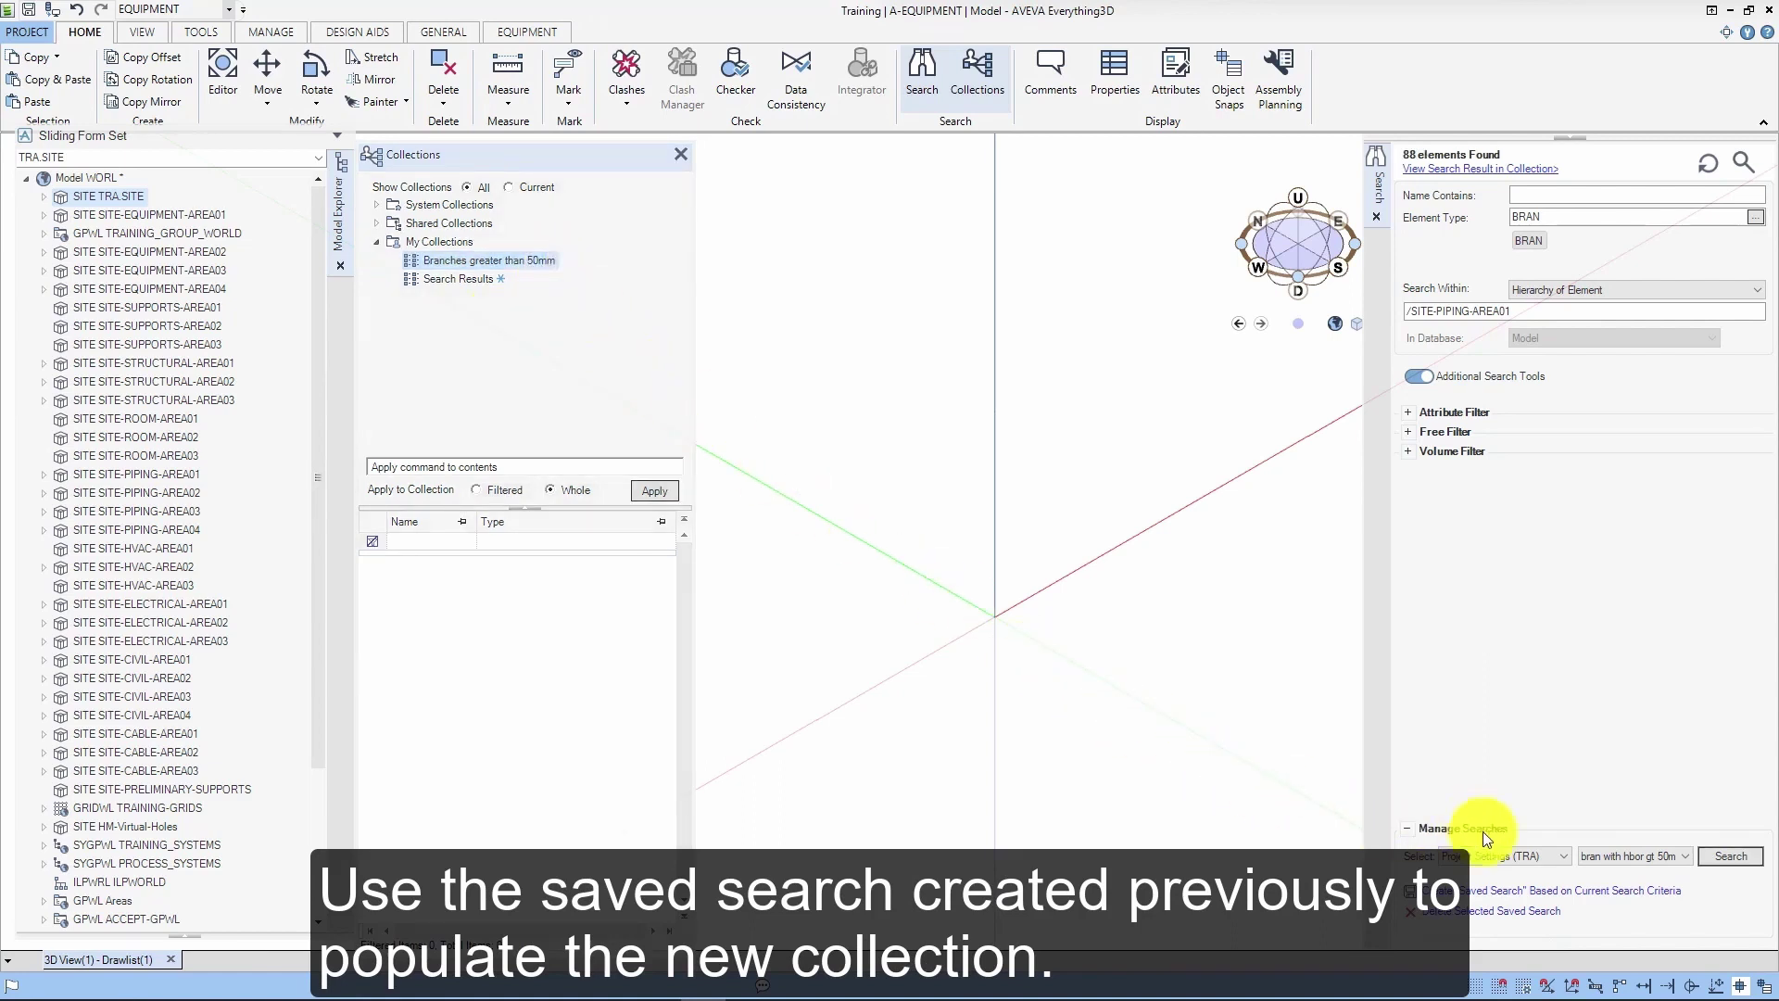
Step: Run the saved branch search and copy its Search Results contents into the Branches greater than 50mm collection
click(1719, 854)
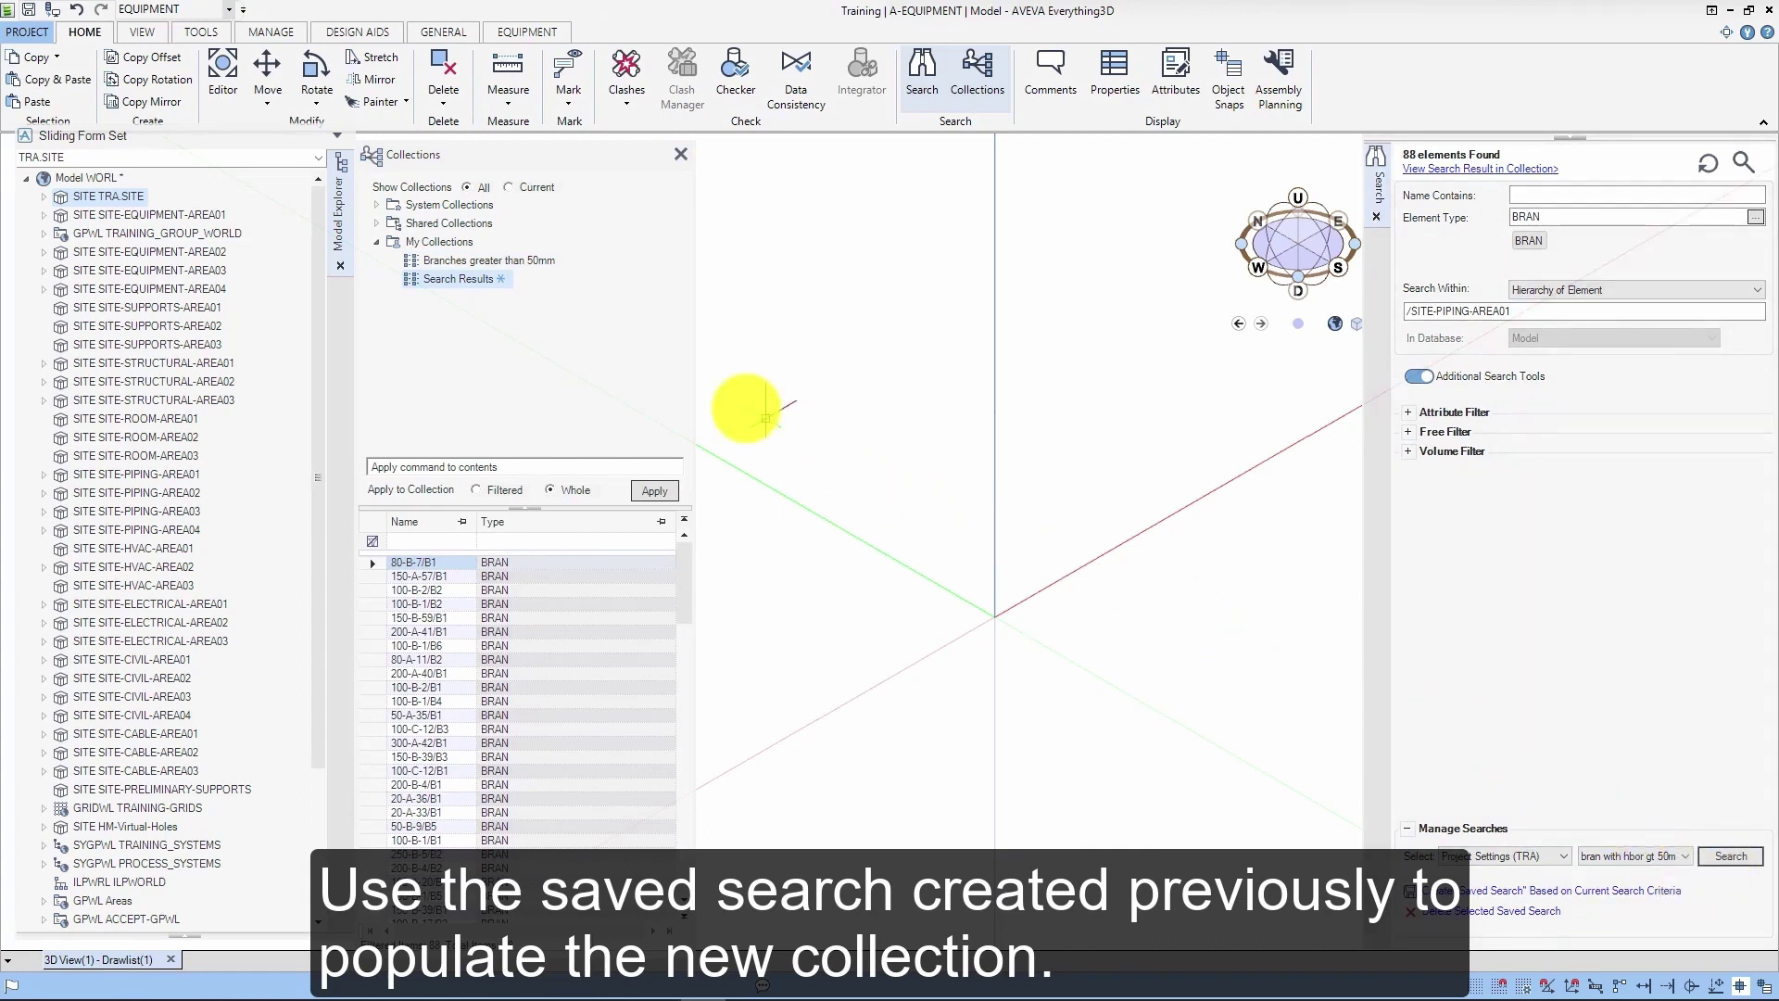
right_click(480, 276)
key(Escape)
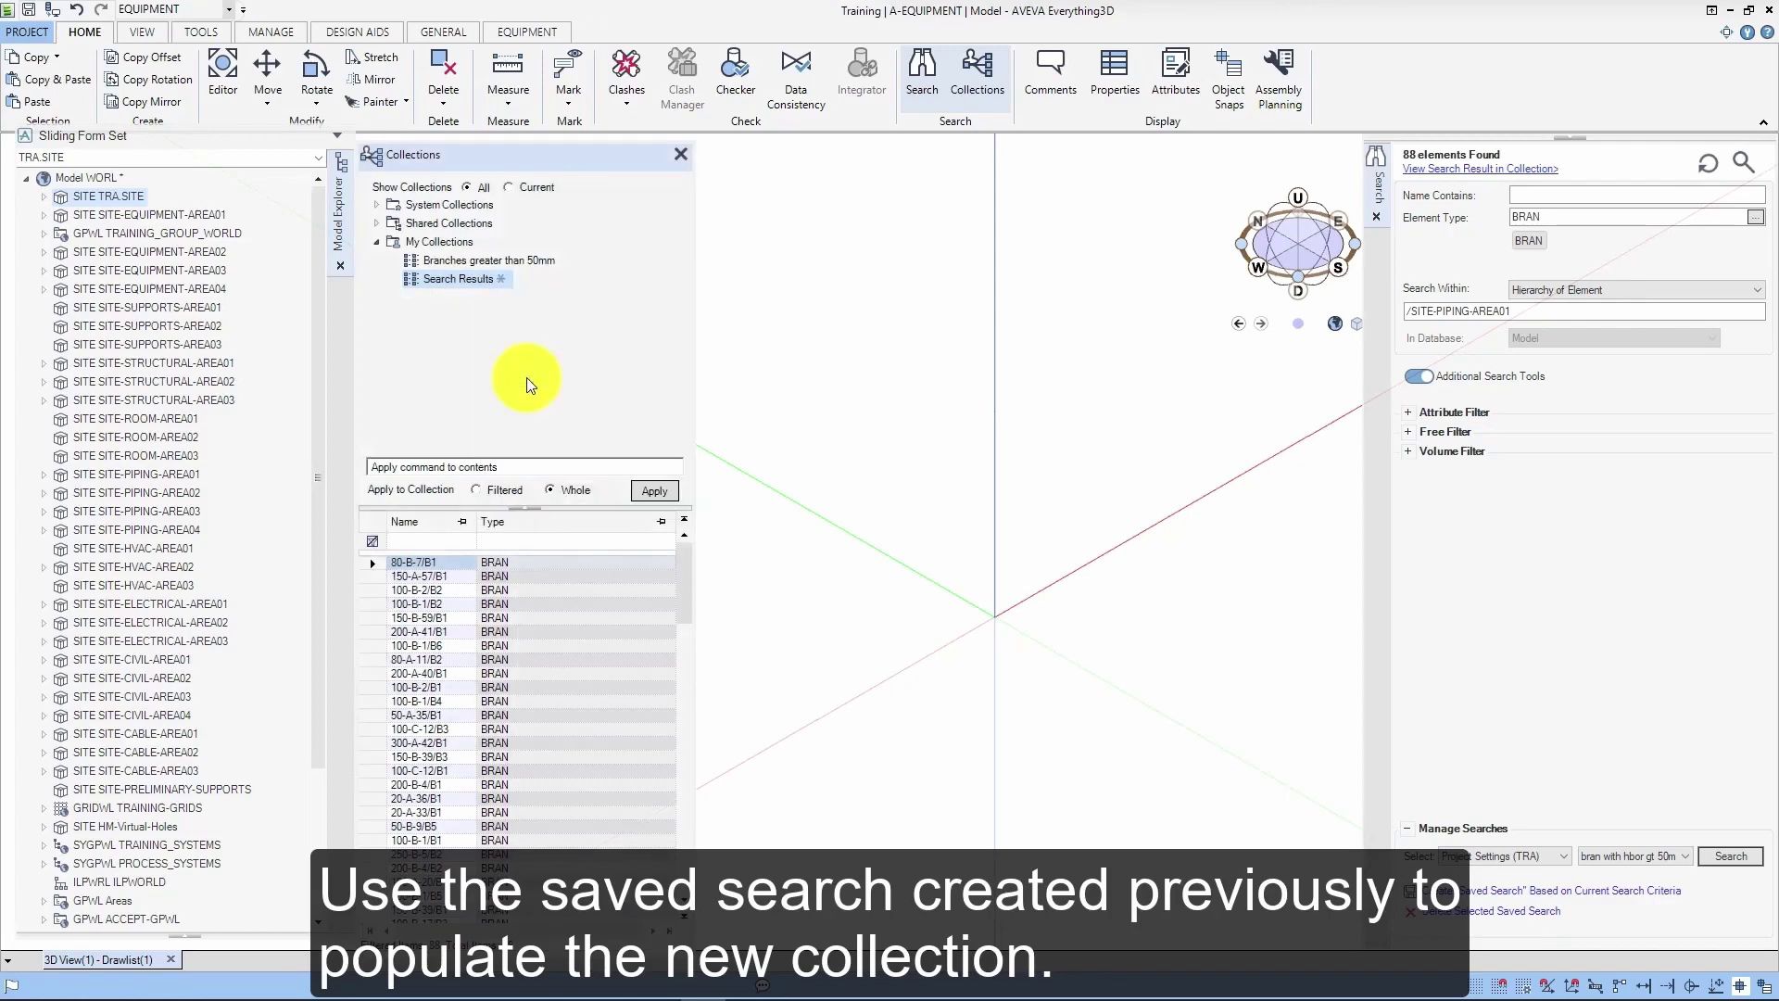
click(504, 260)
right_click(504, 259)
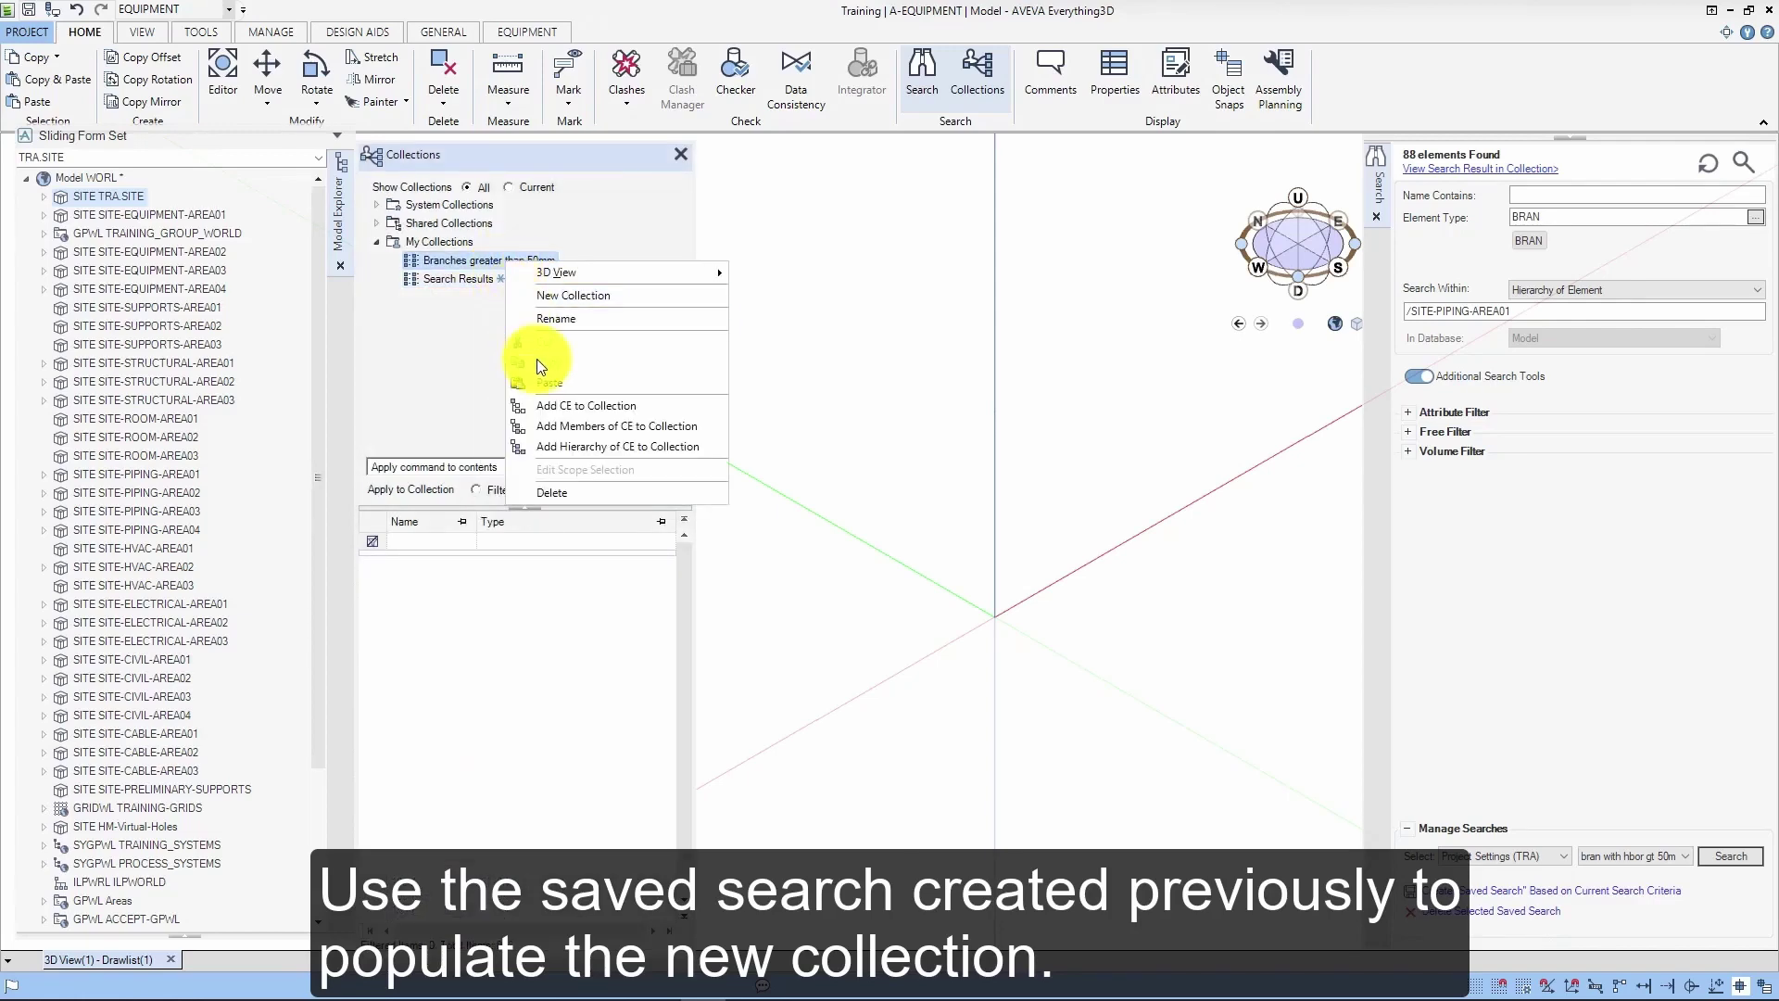
click(551, 382)
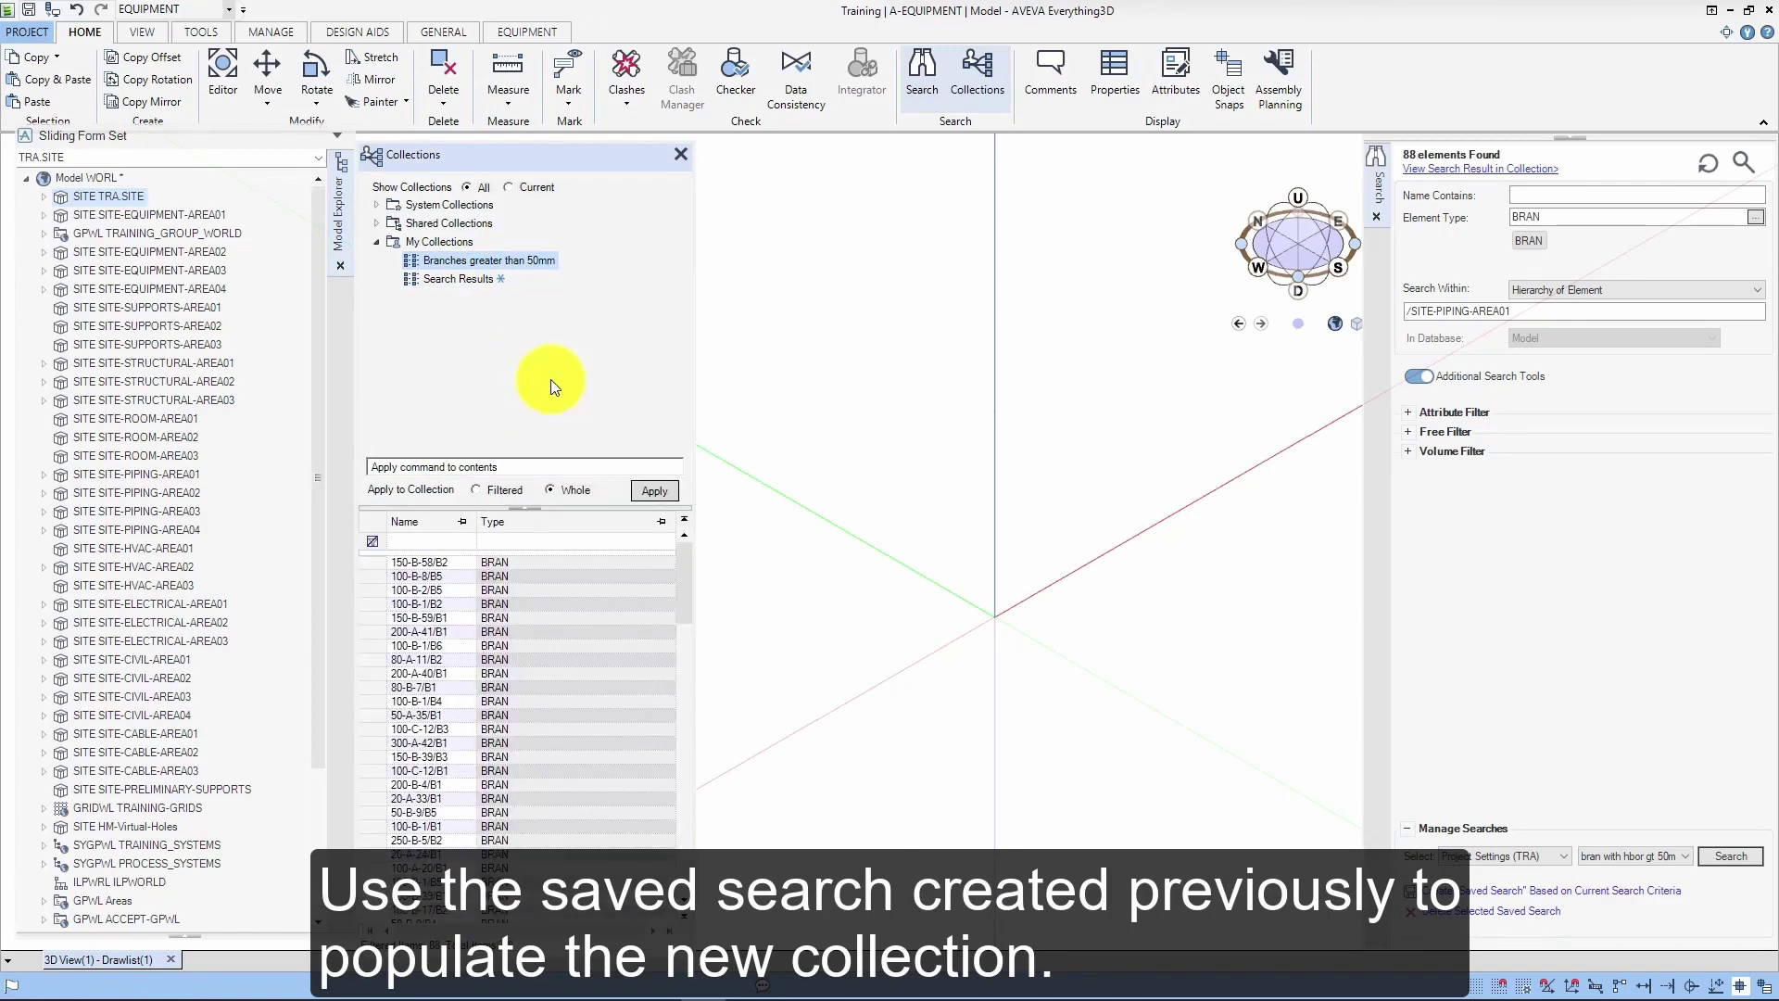
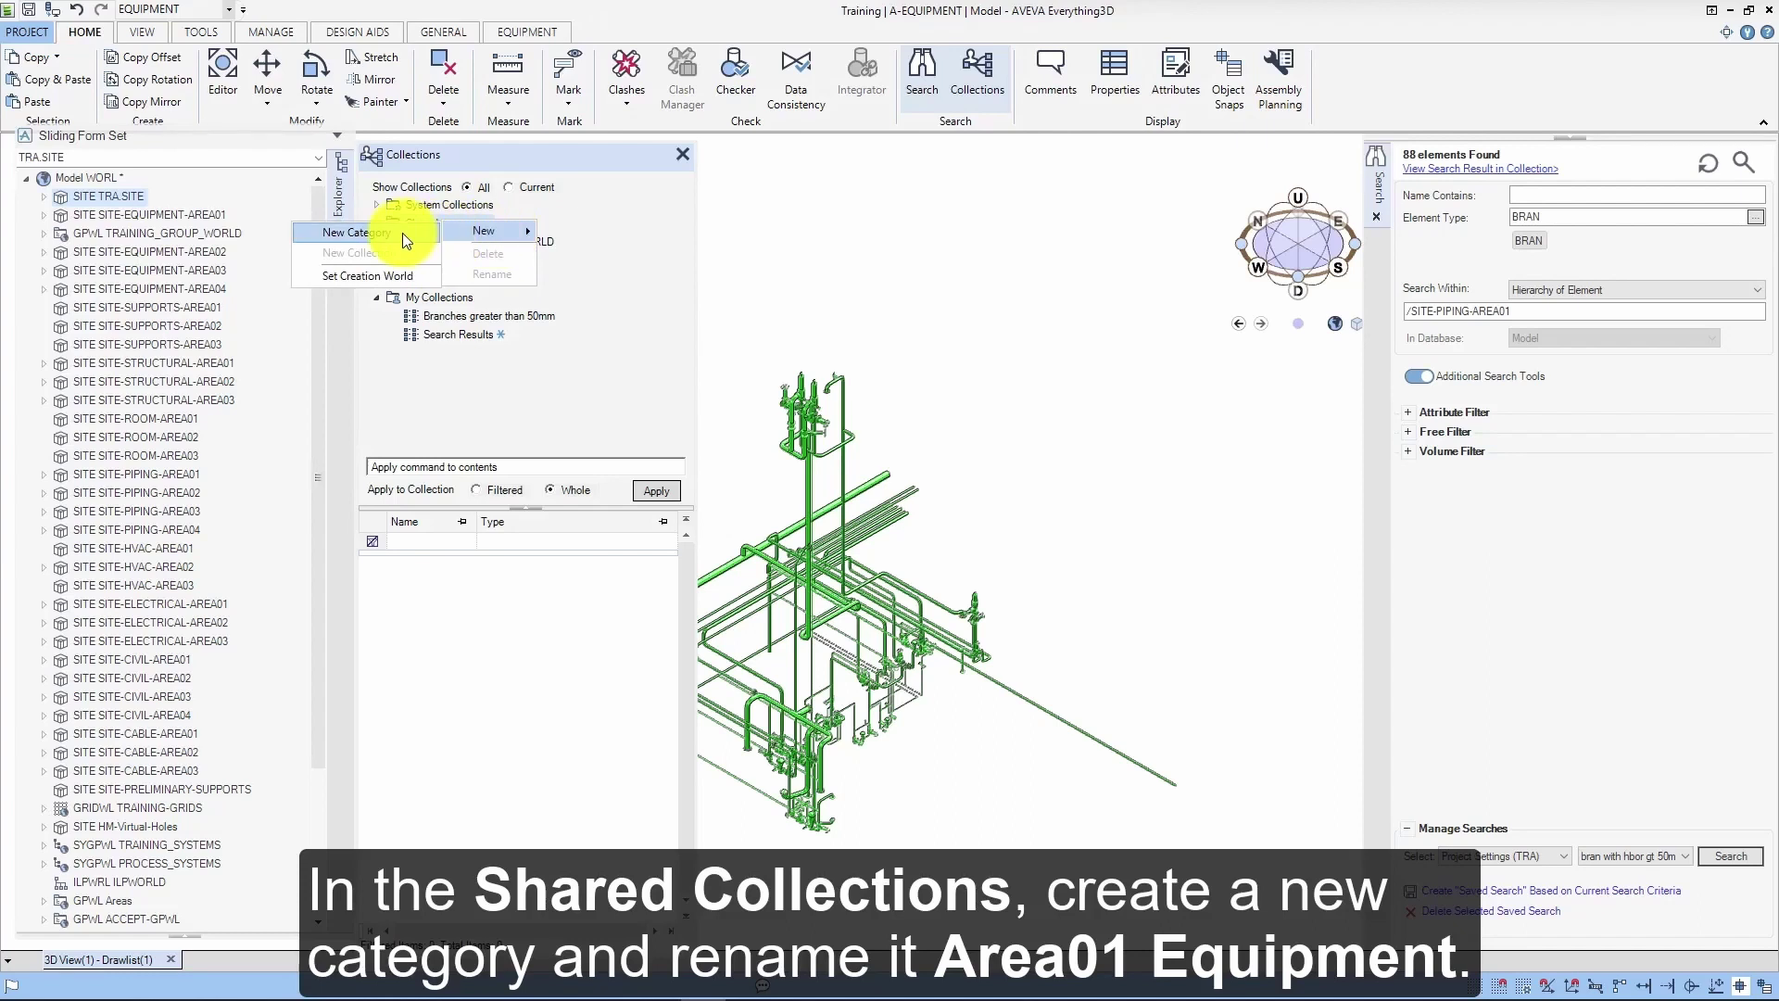
Step: Create a new category in Shared Collections and rename it Area01 Equipment
click(402, 231)
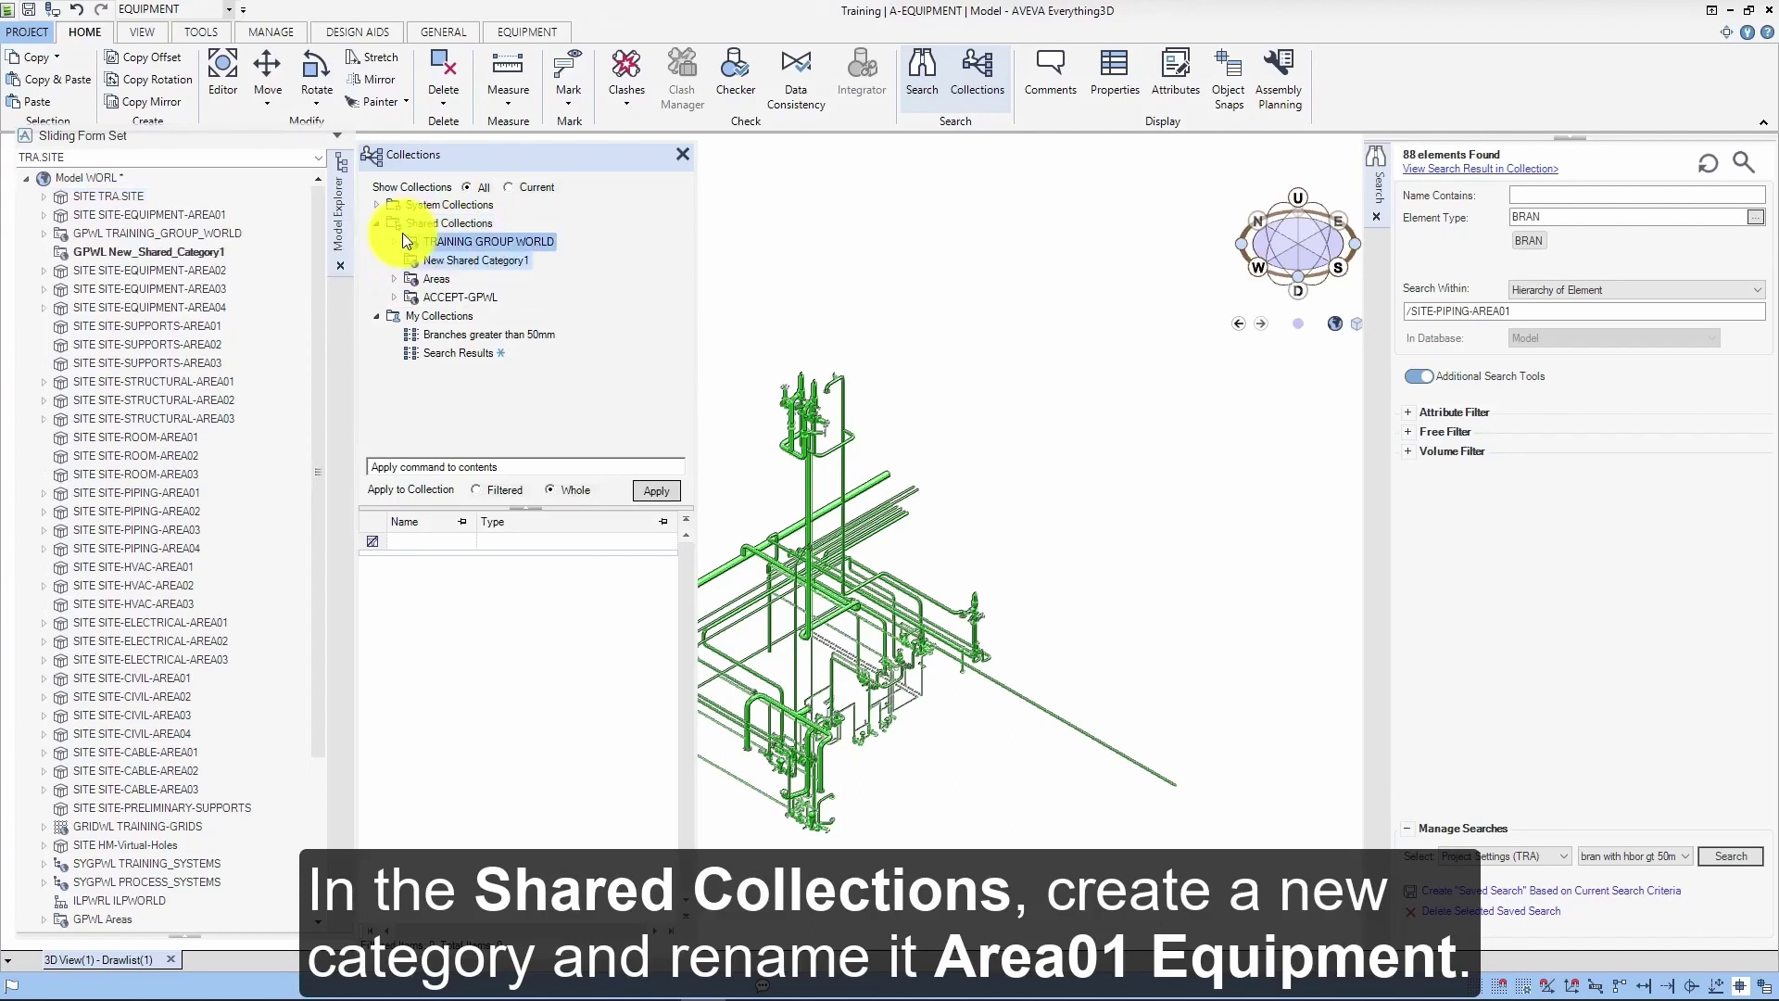
right_click(448, 262)
click(501, 317)
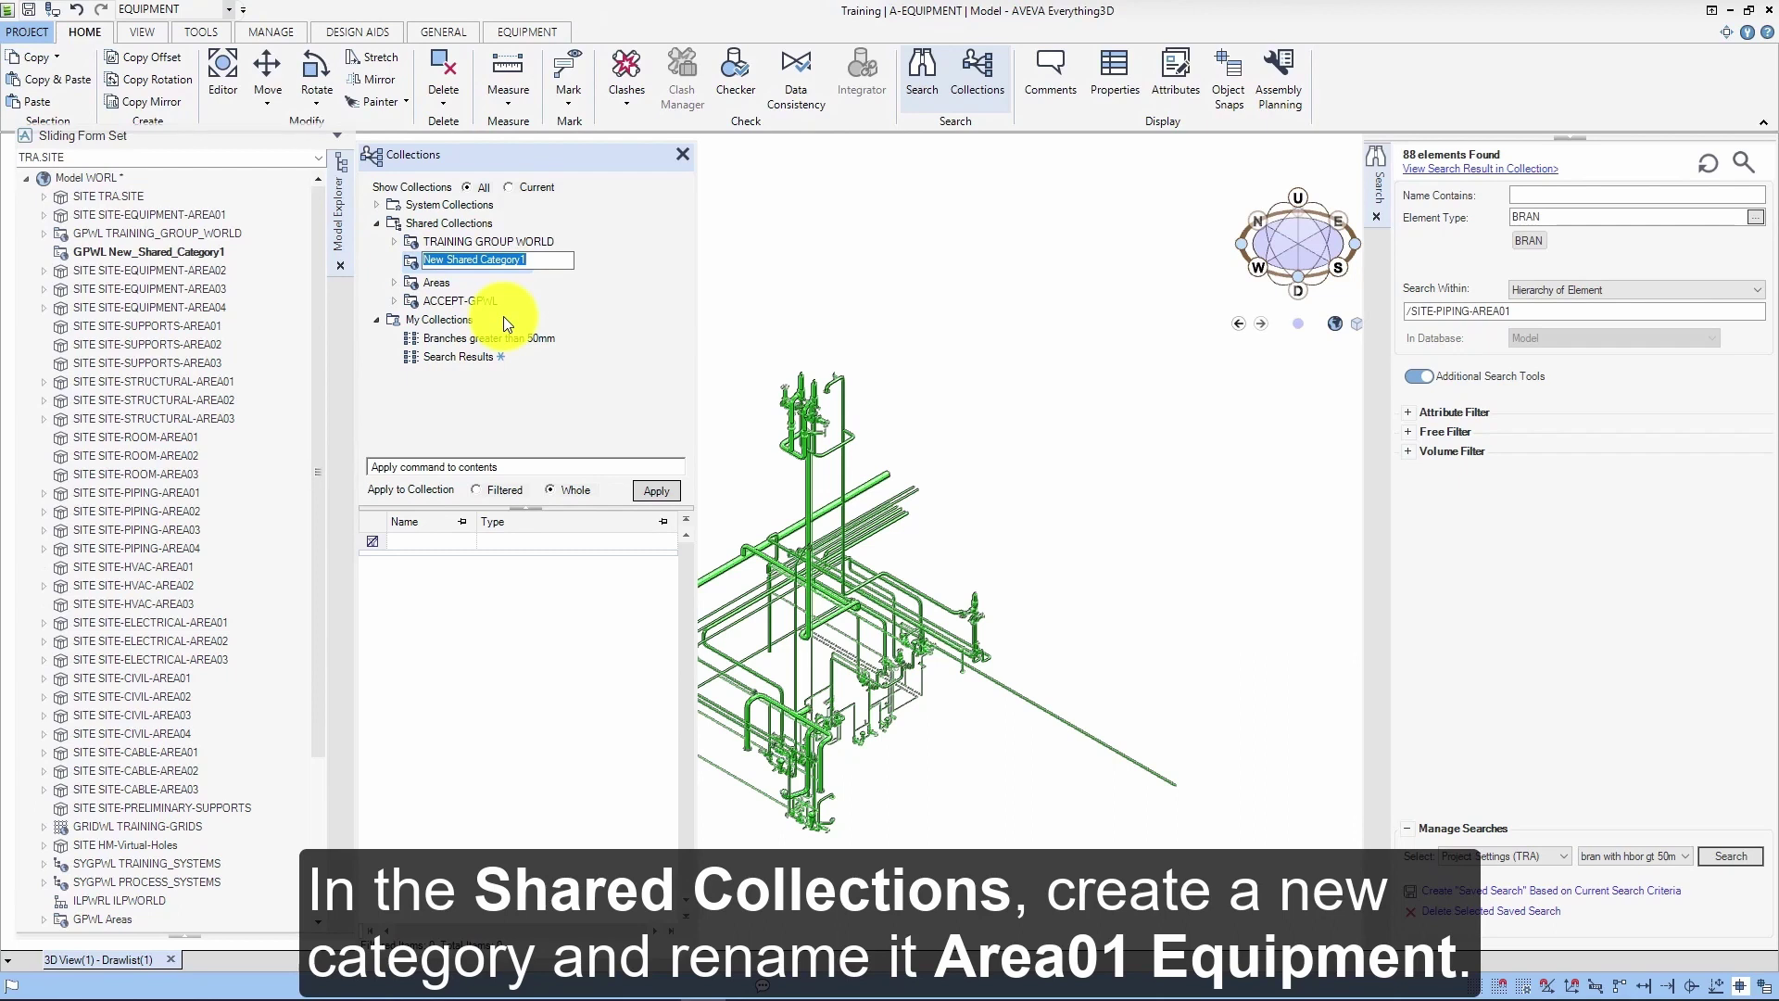
text(Area01 Equipment)
key(Return)
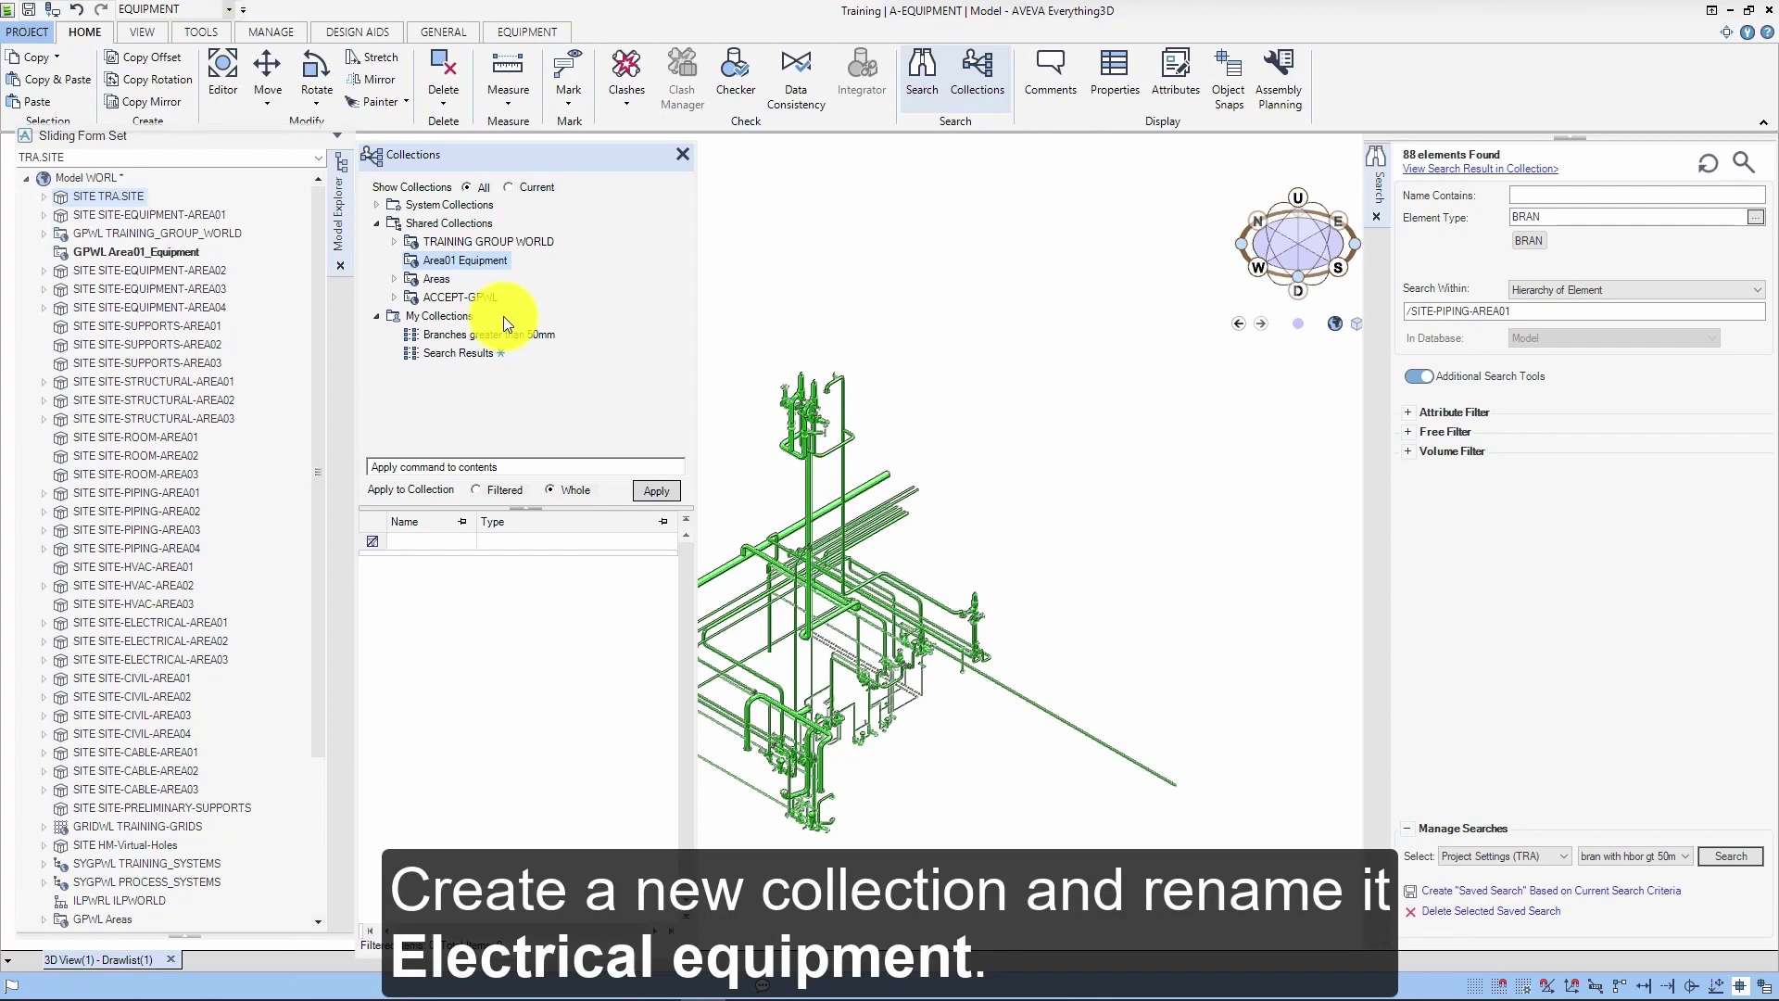
Step: Create a new collection inside the Area01 Equipment category and rename it Electrical equipment
right_click(498, 263)
mouse_move(513, 267)
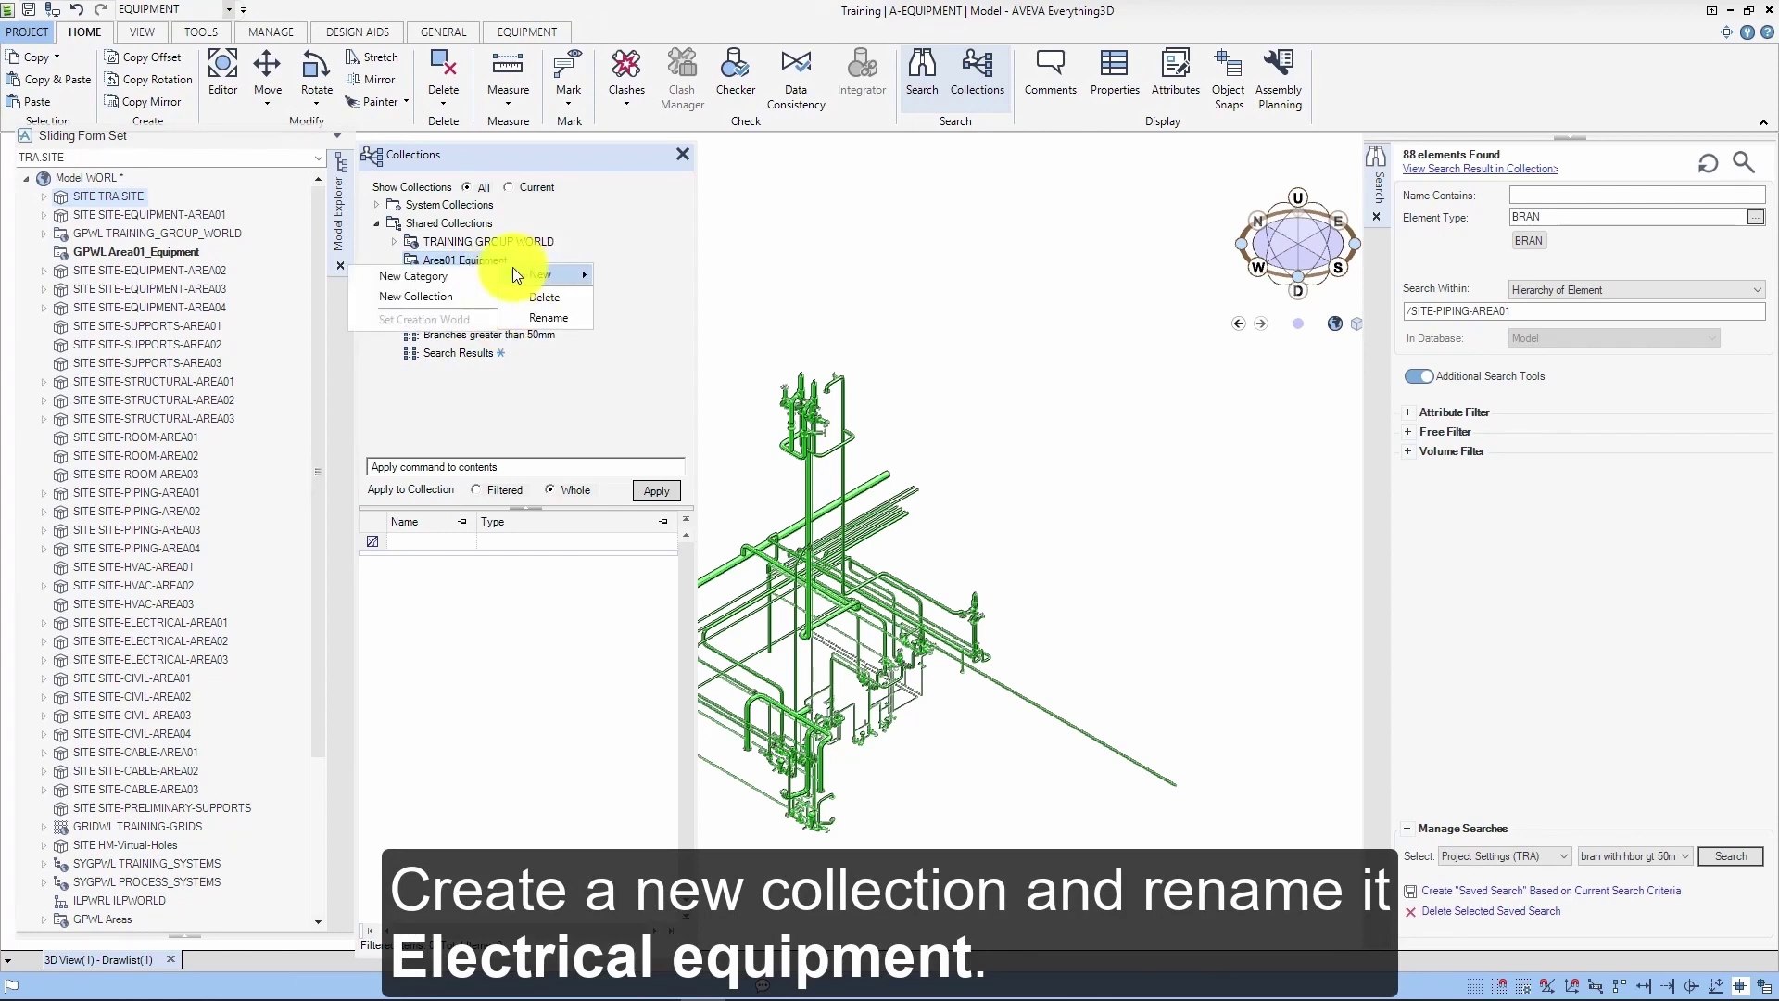
click(461, 296)
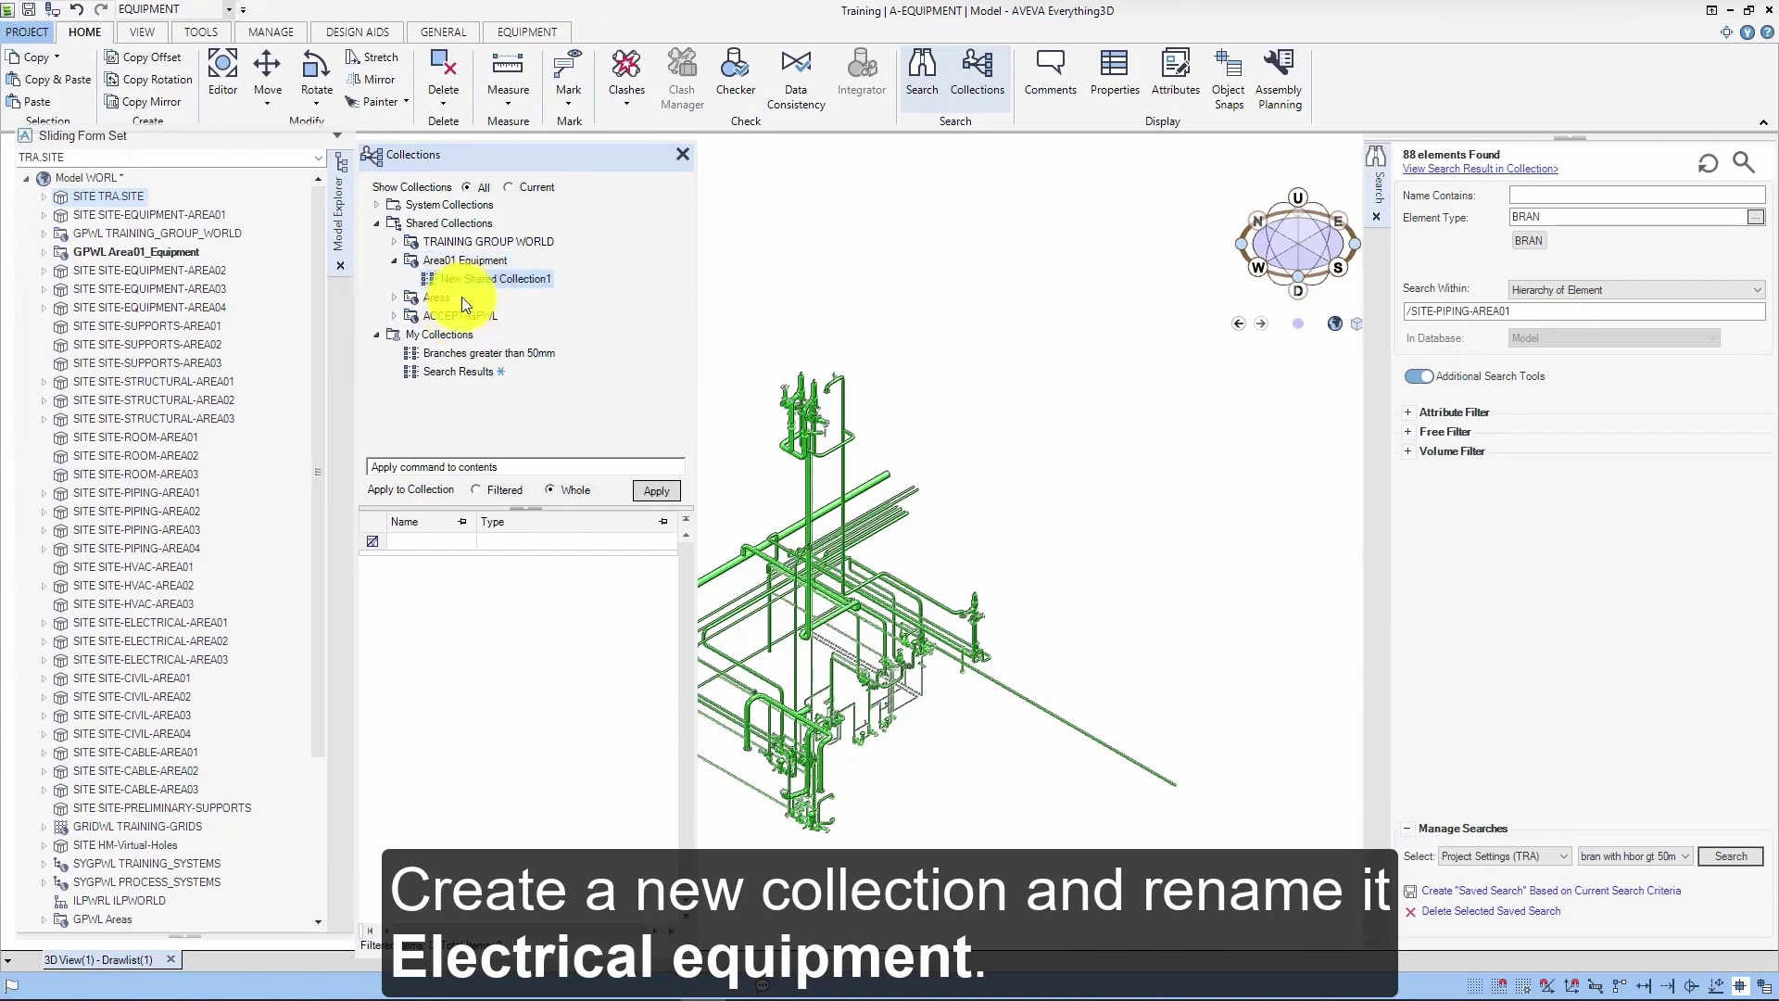
right_click(476, 279)
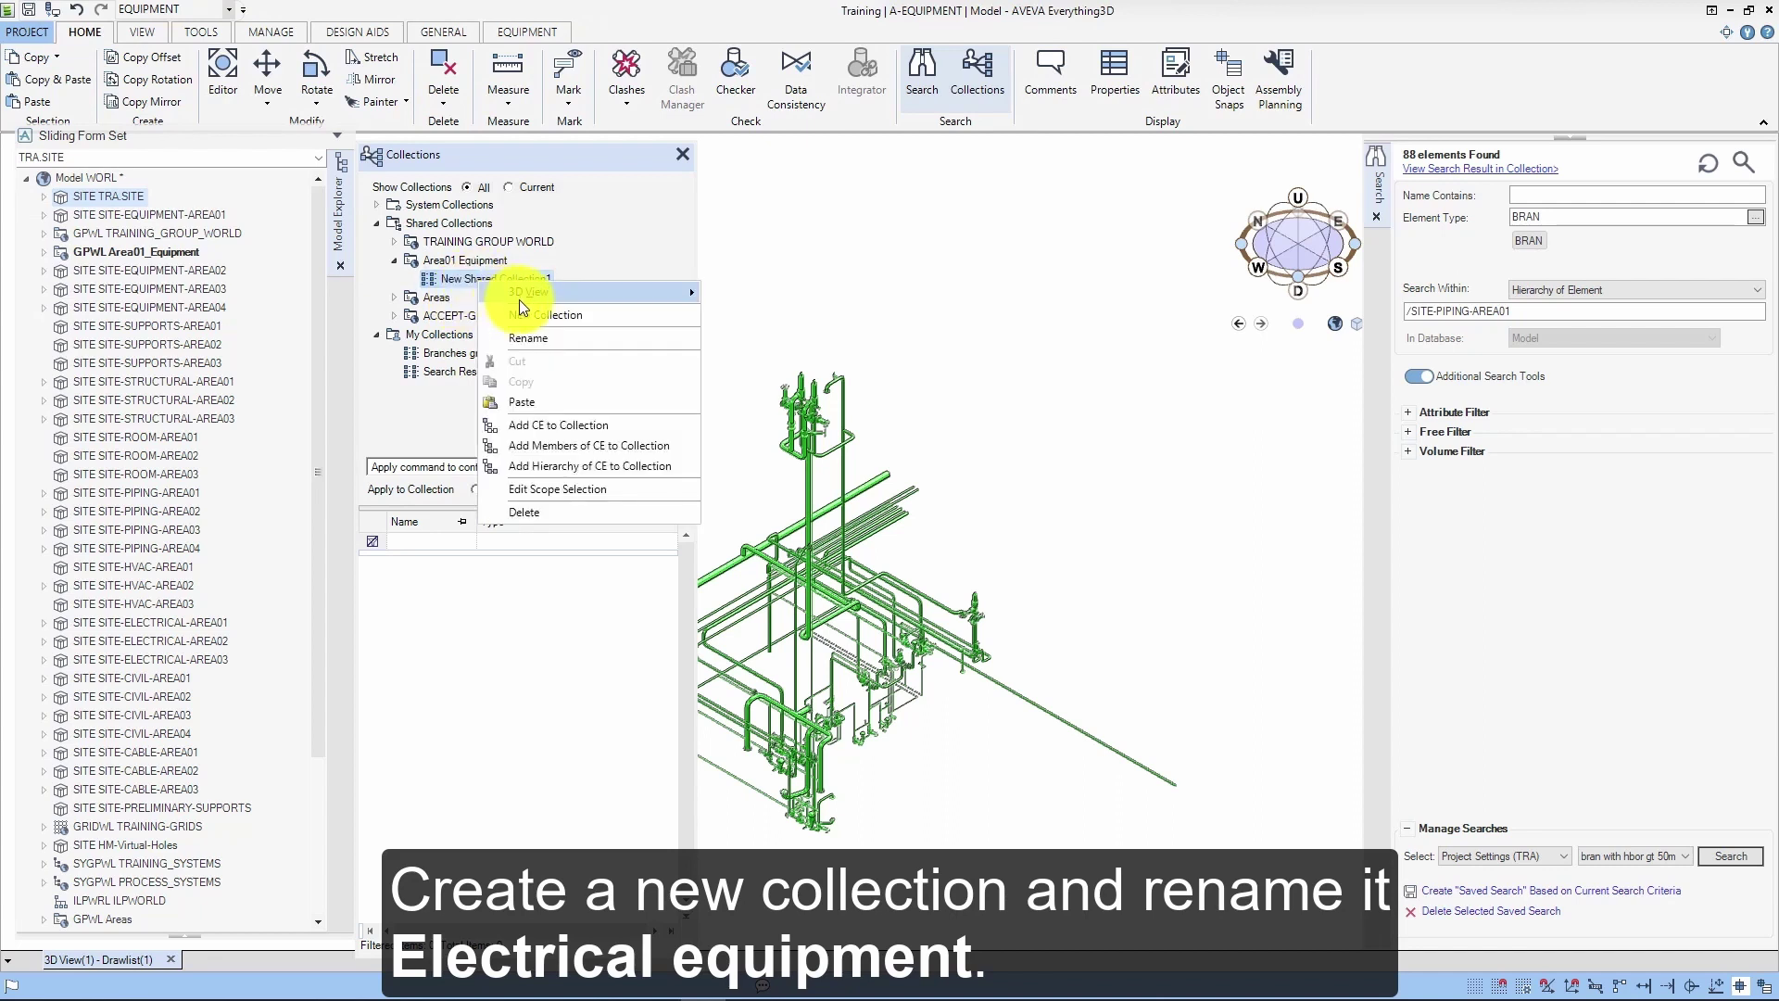
click(538, 345)
text(Electric)
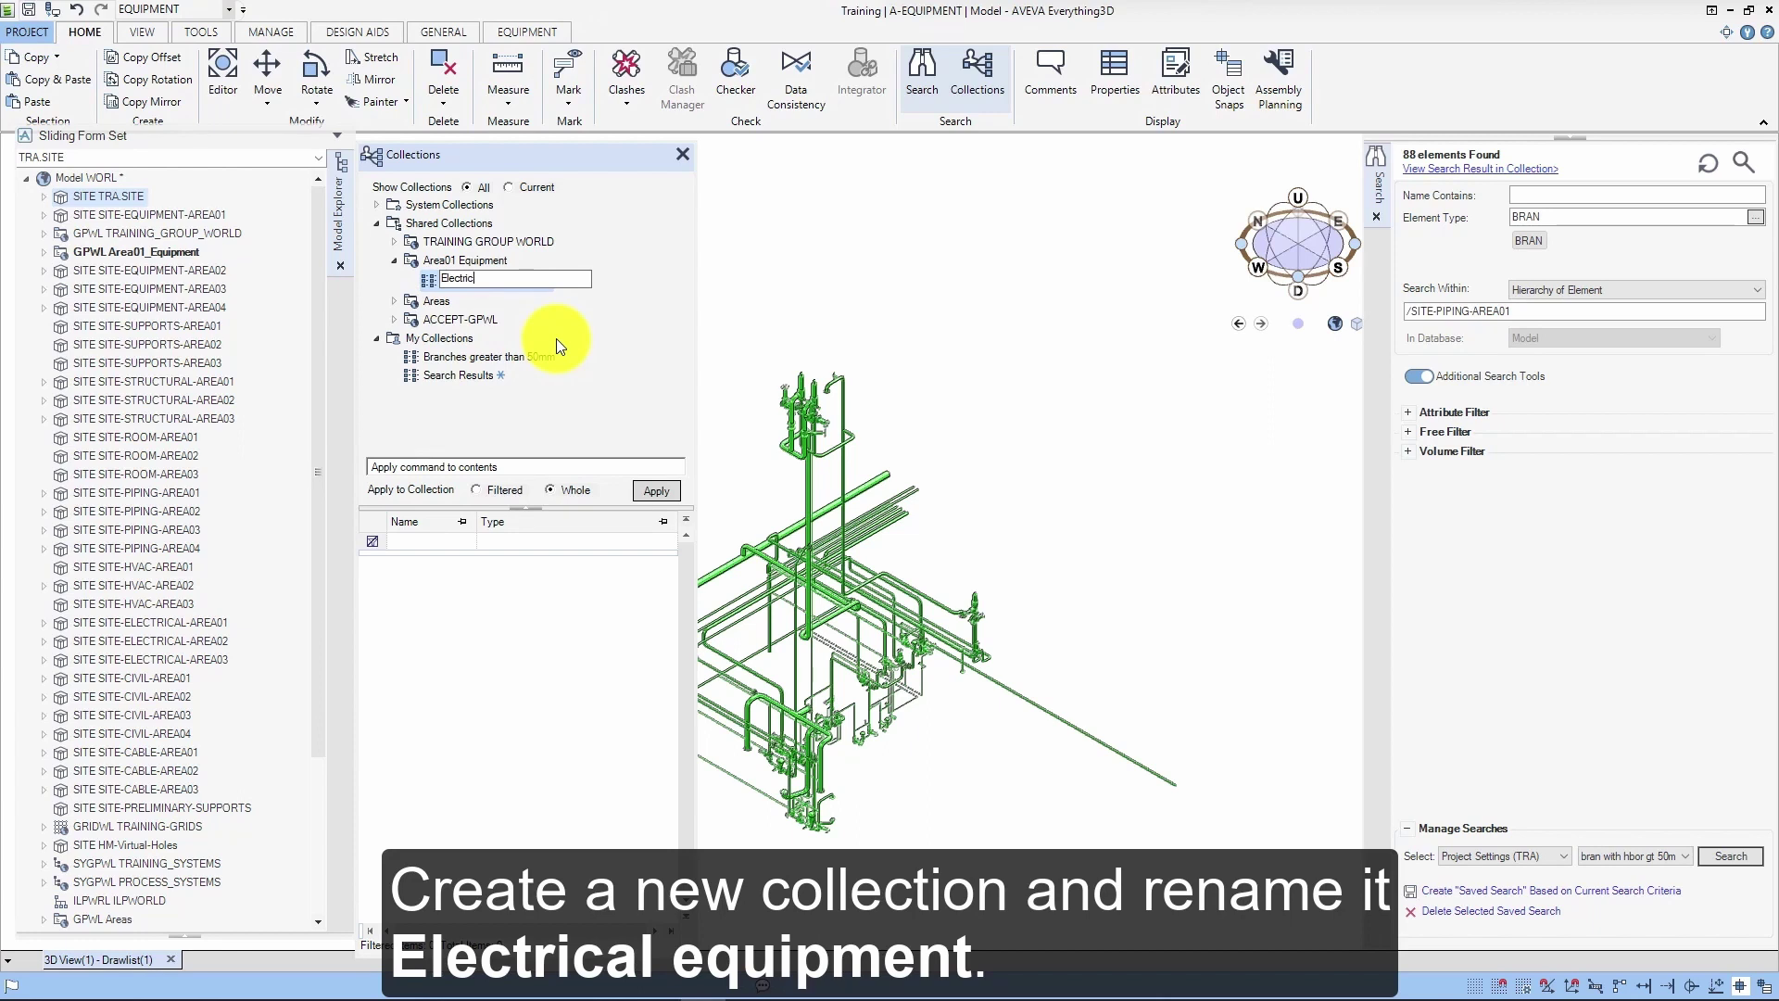
text(al equipment)
key(Return)
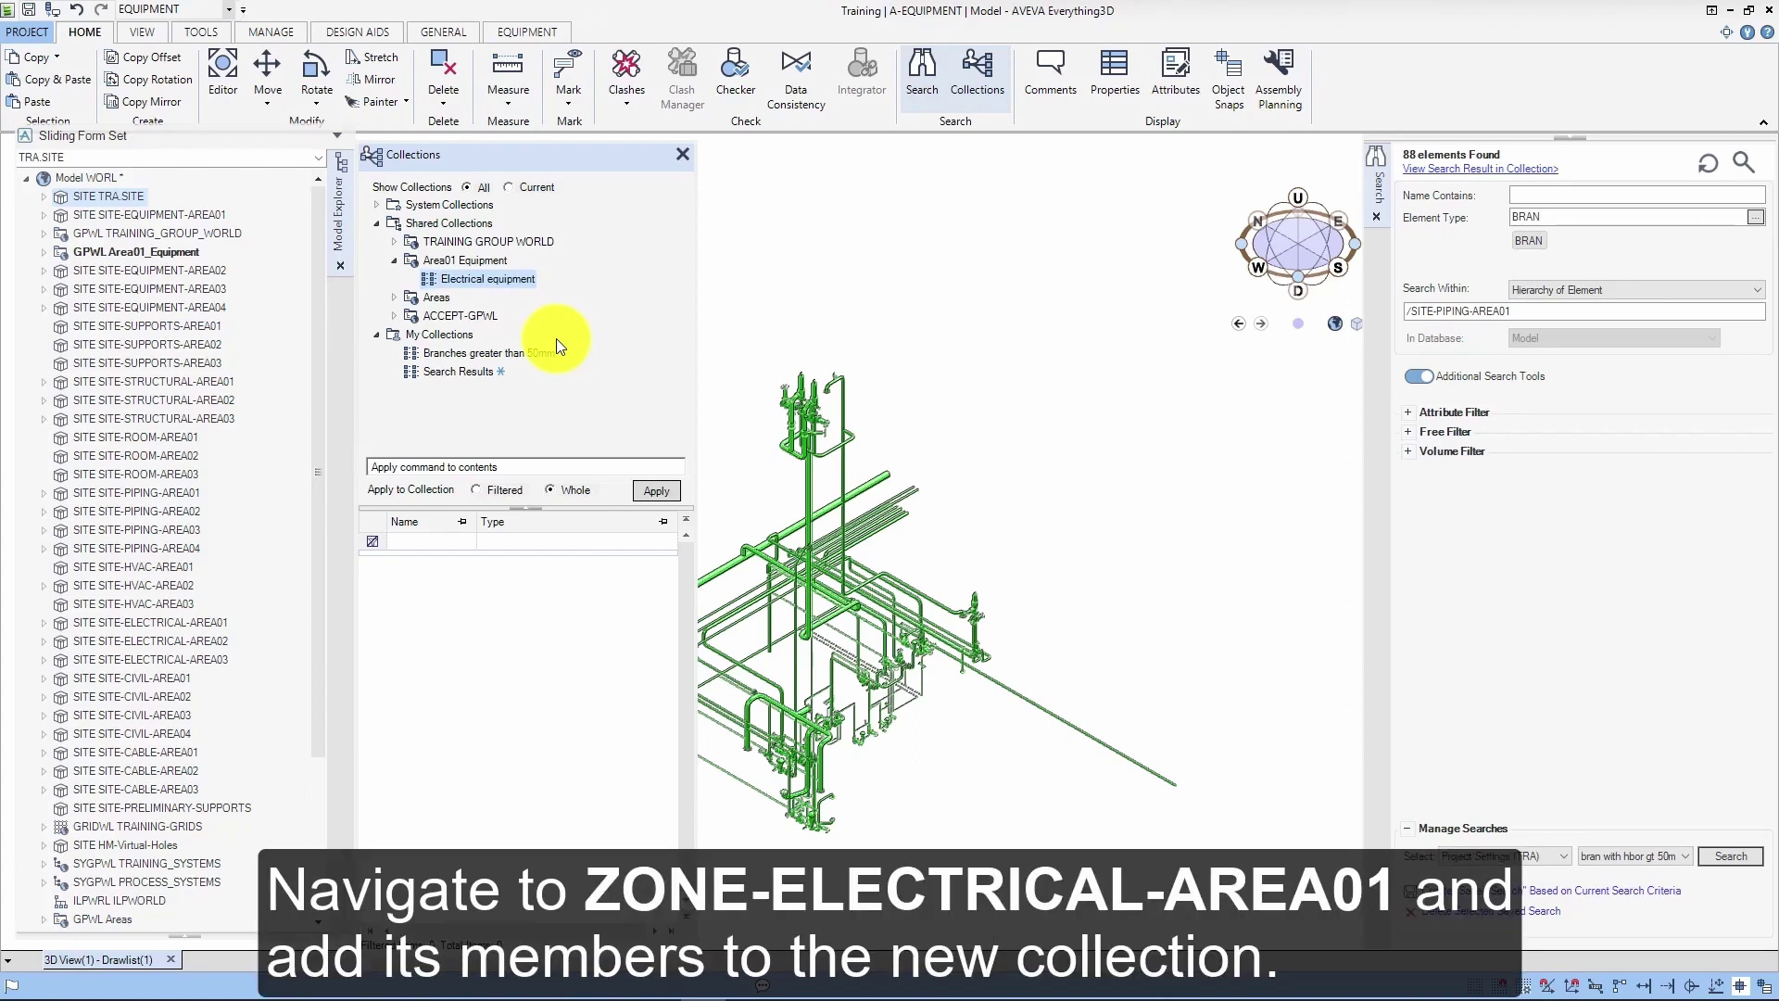
Step: Make ZONE-ELECTRICAL-AREA01 the current element and add its members to the Electrical equipment collection
click(43, 622)
click(173, 641)
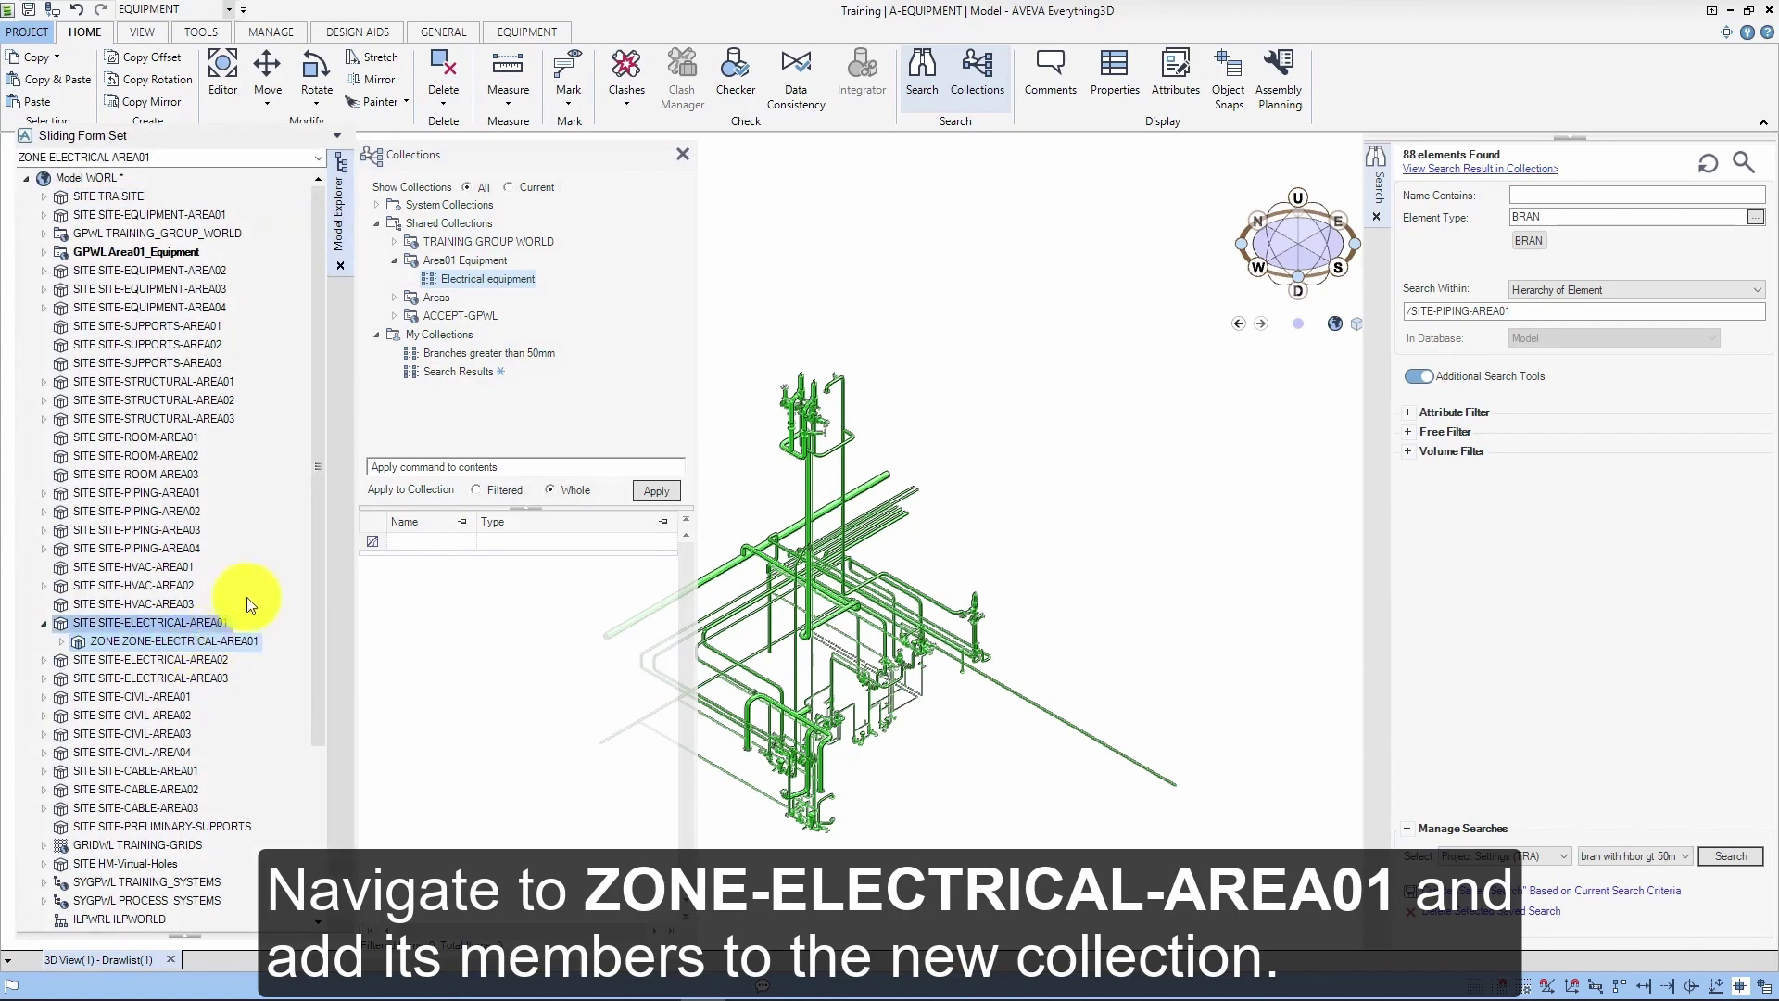
click(474, 280)
right_click(474, 279)
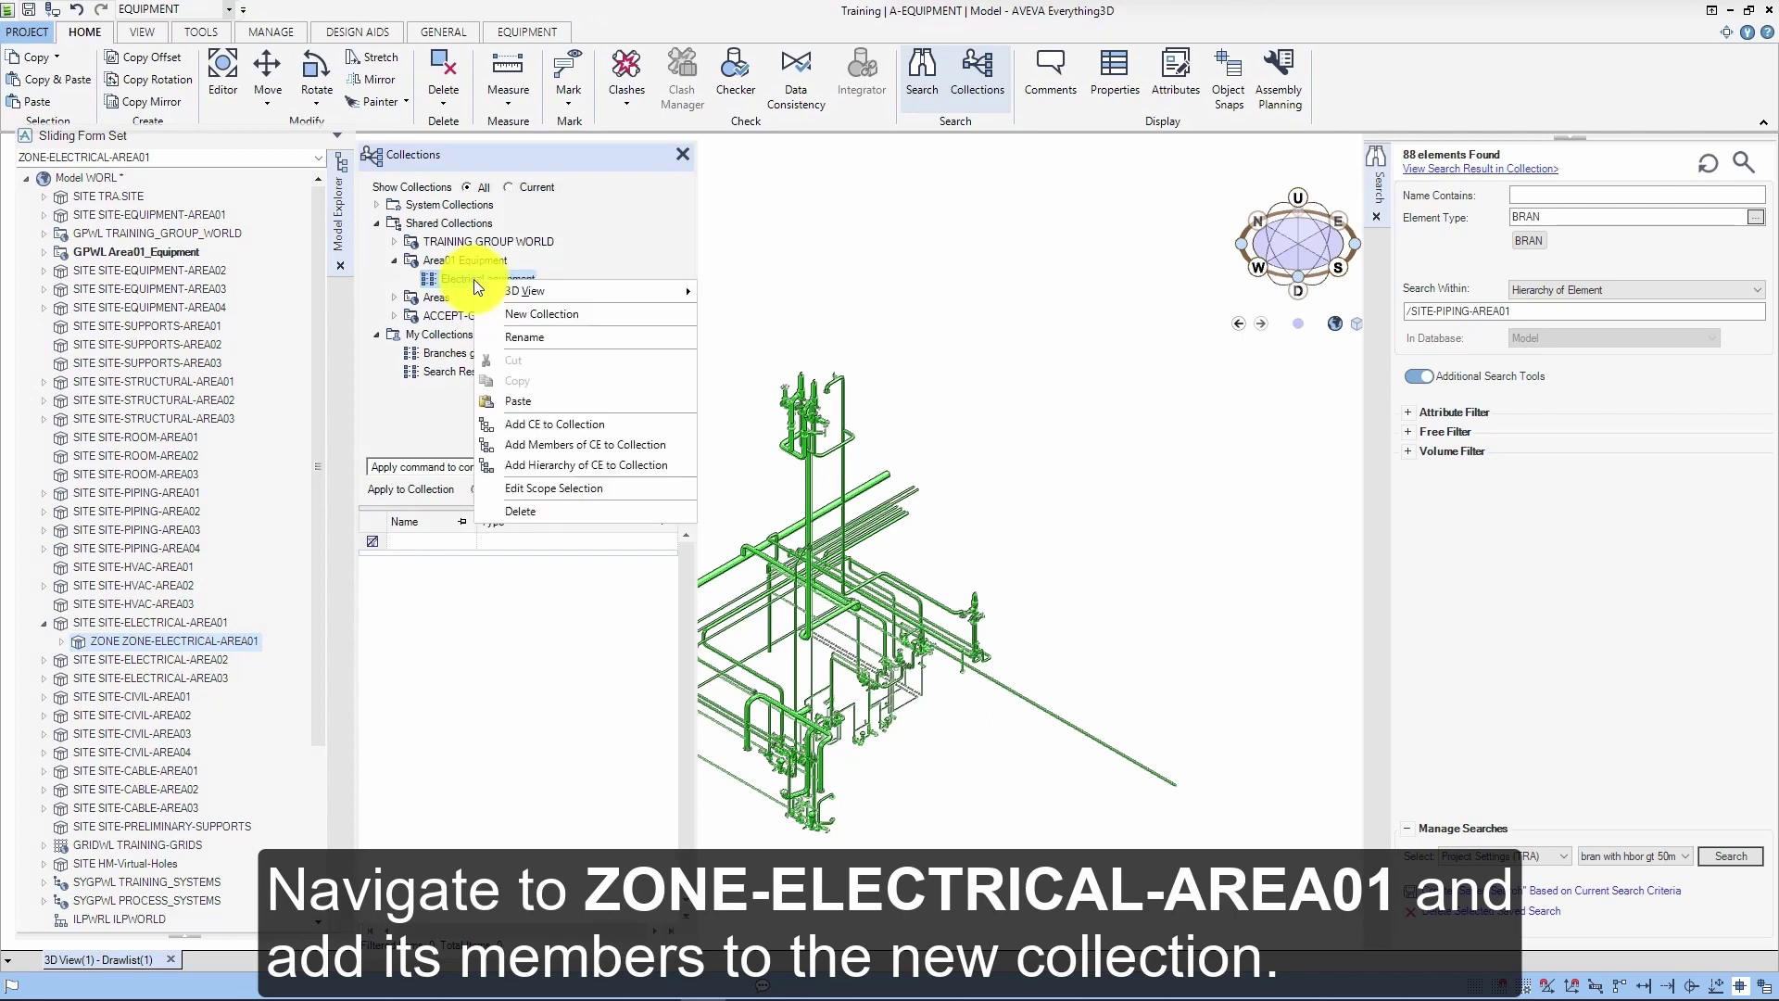
click(564, 446)
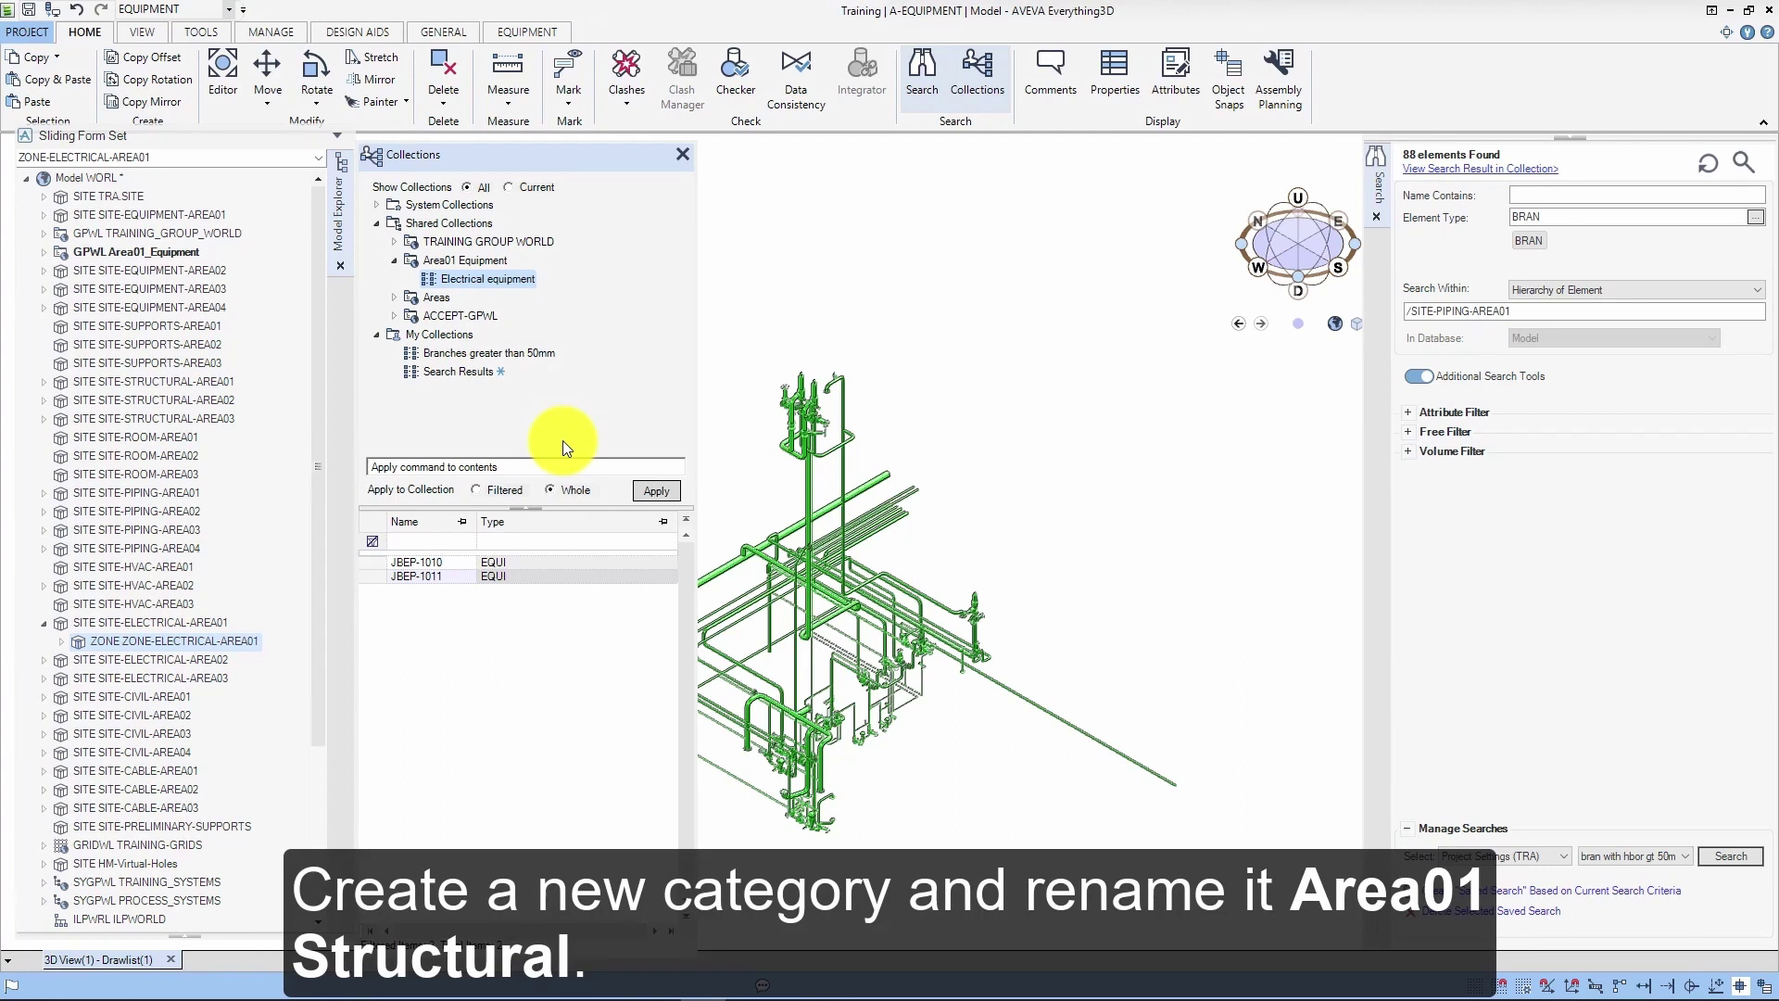
Step: Create another category in Shared Collections and rename it Area01 Structural
click(464, 226)
right_click(464, 226)
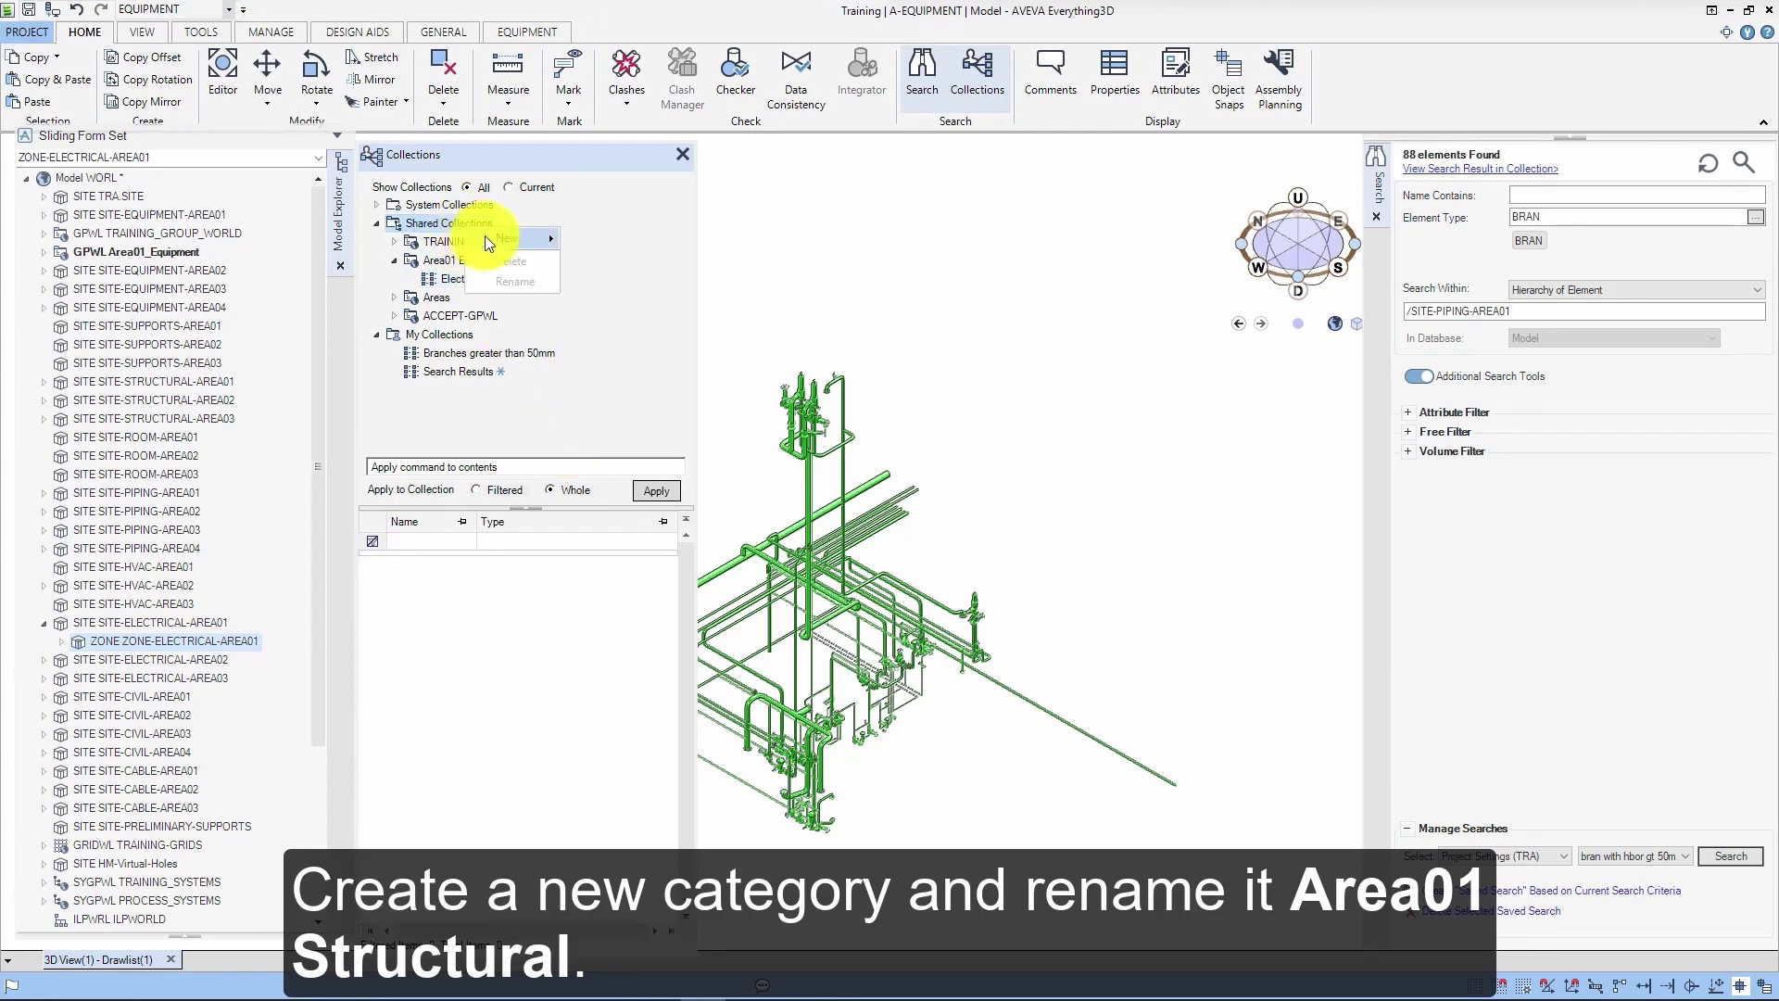
click(443, 238)
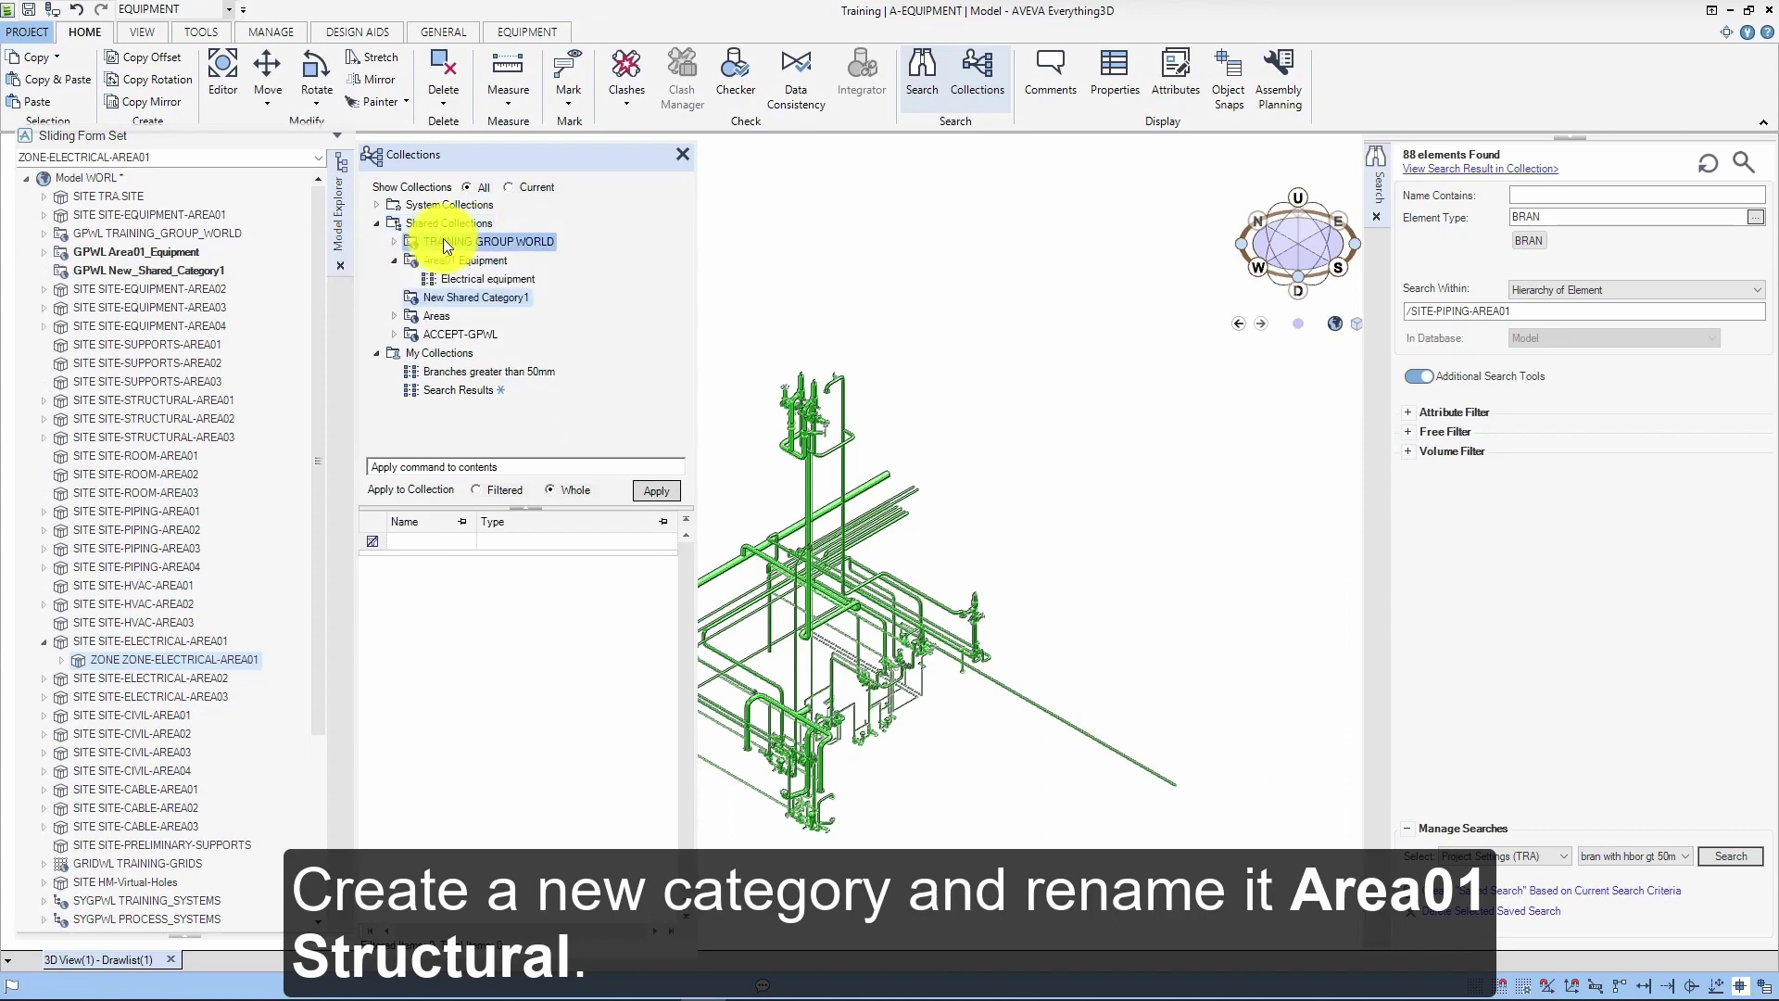
right_click(475, 297)
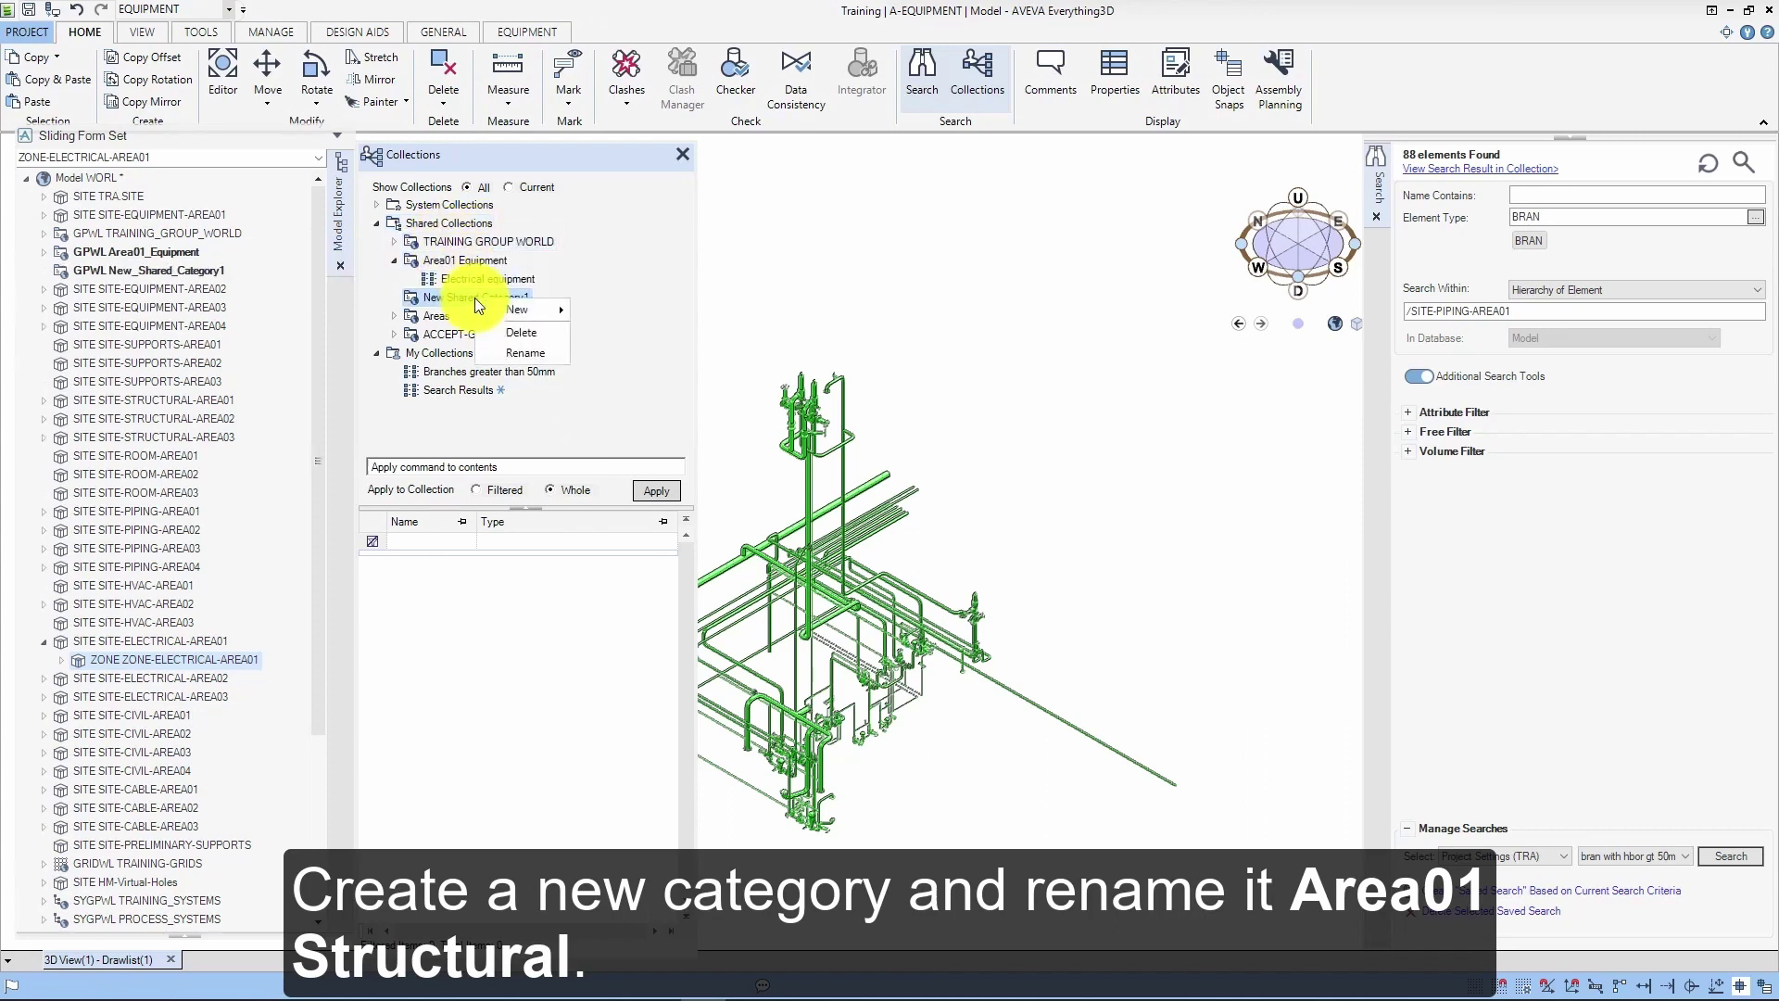
click(505, 352)
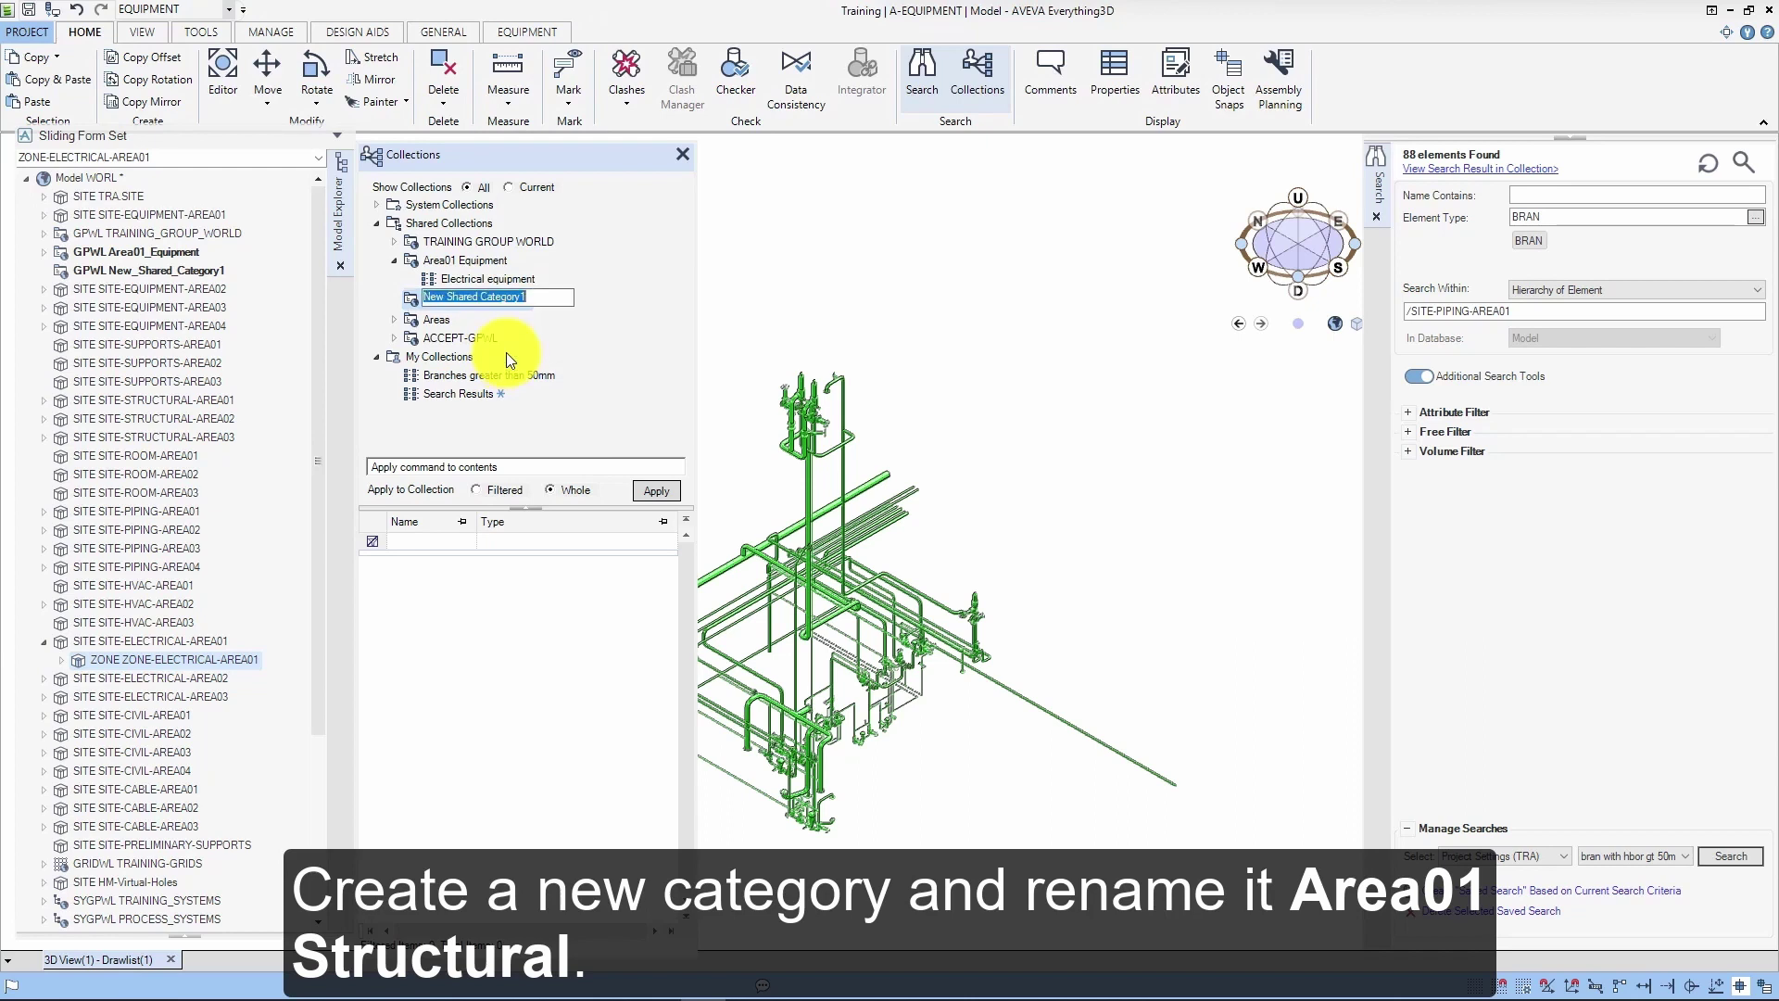
text(Area01 Structural)
key(Return)
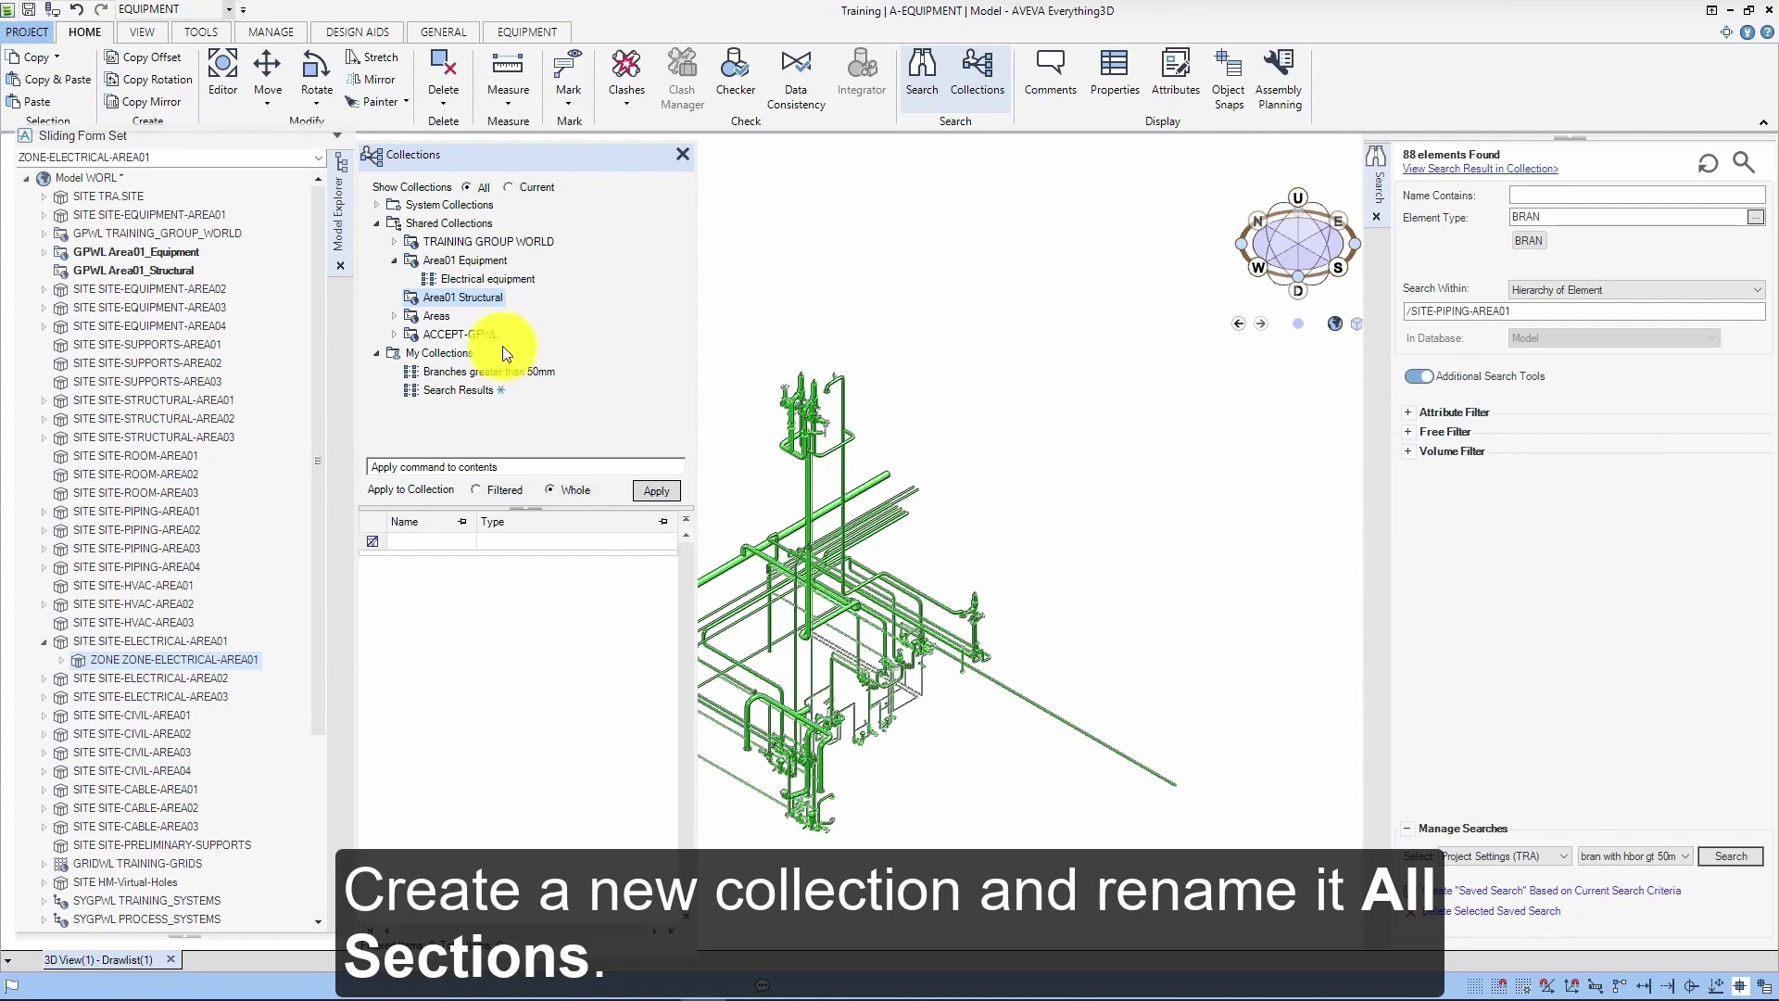
Step: Create a new collection inside the Area01 Structural category and rename it All Sections
right_click(486, 297)
mouse_move(521, 307)
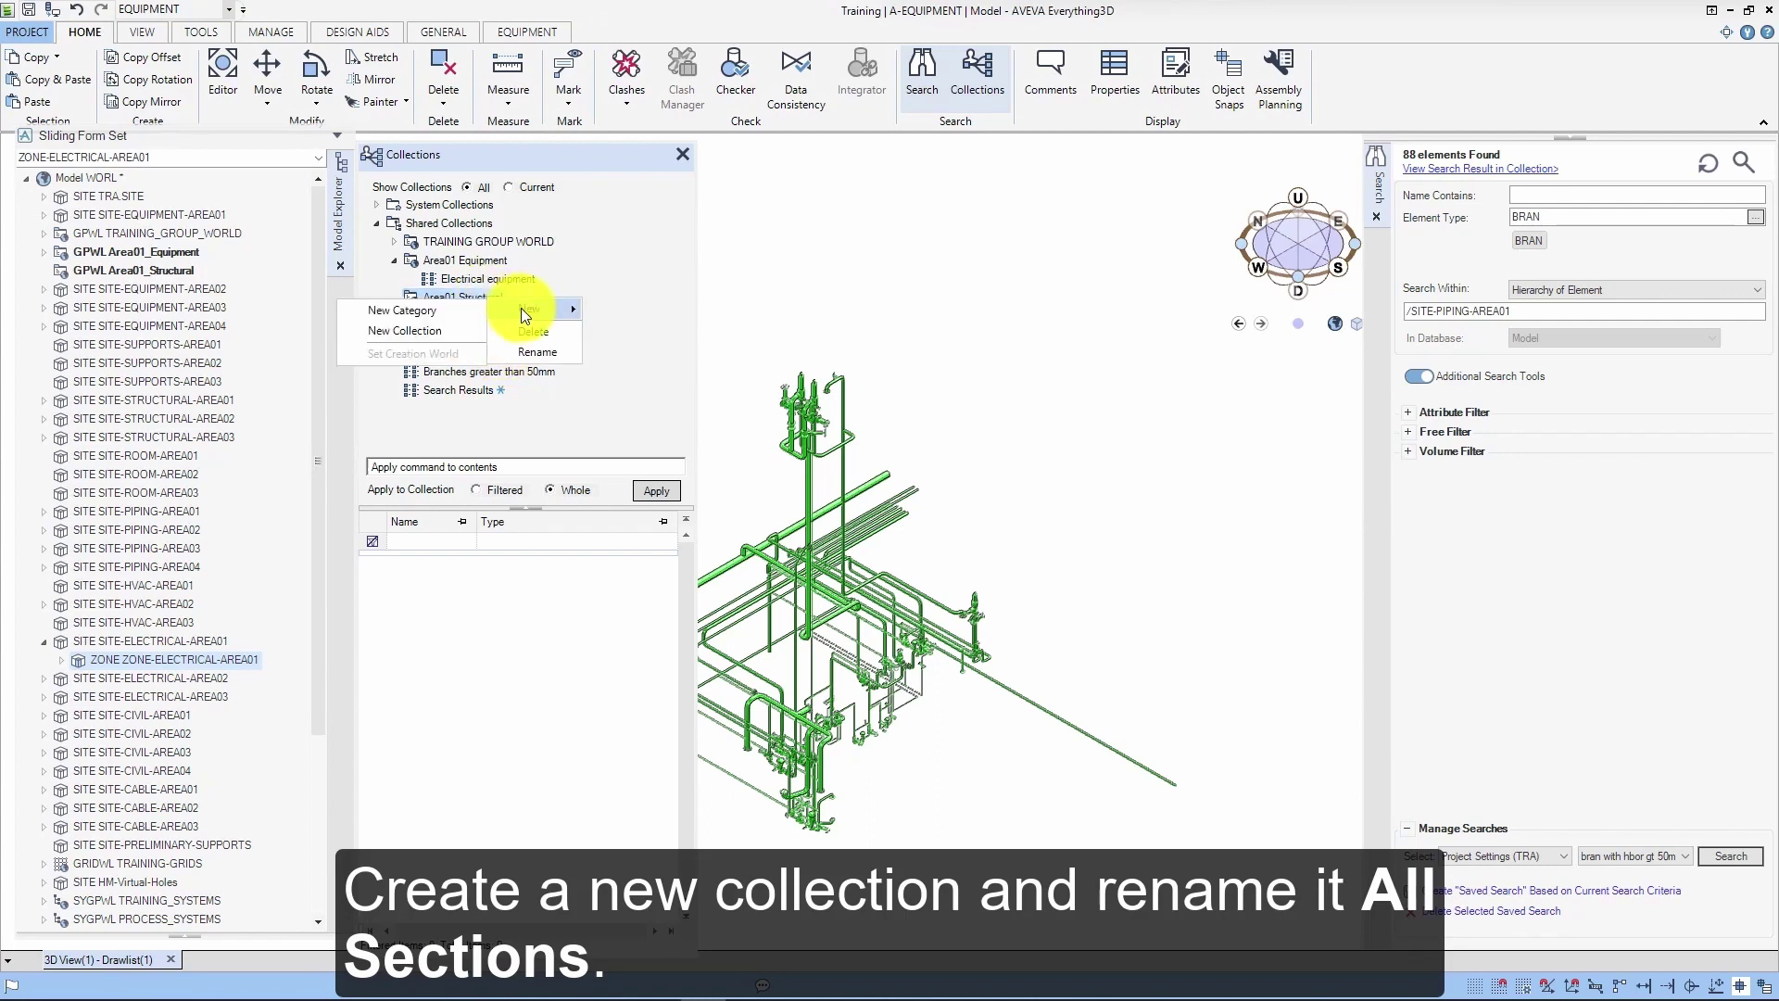
click(465, 326)
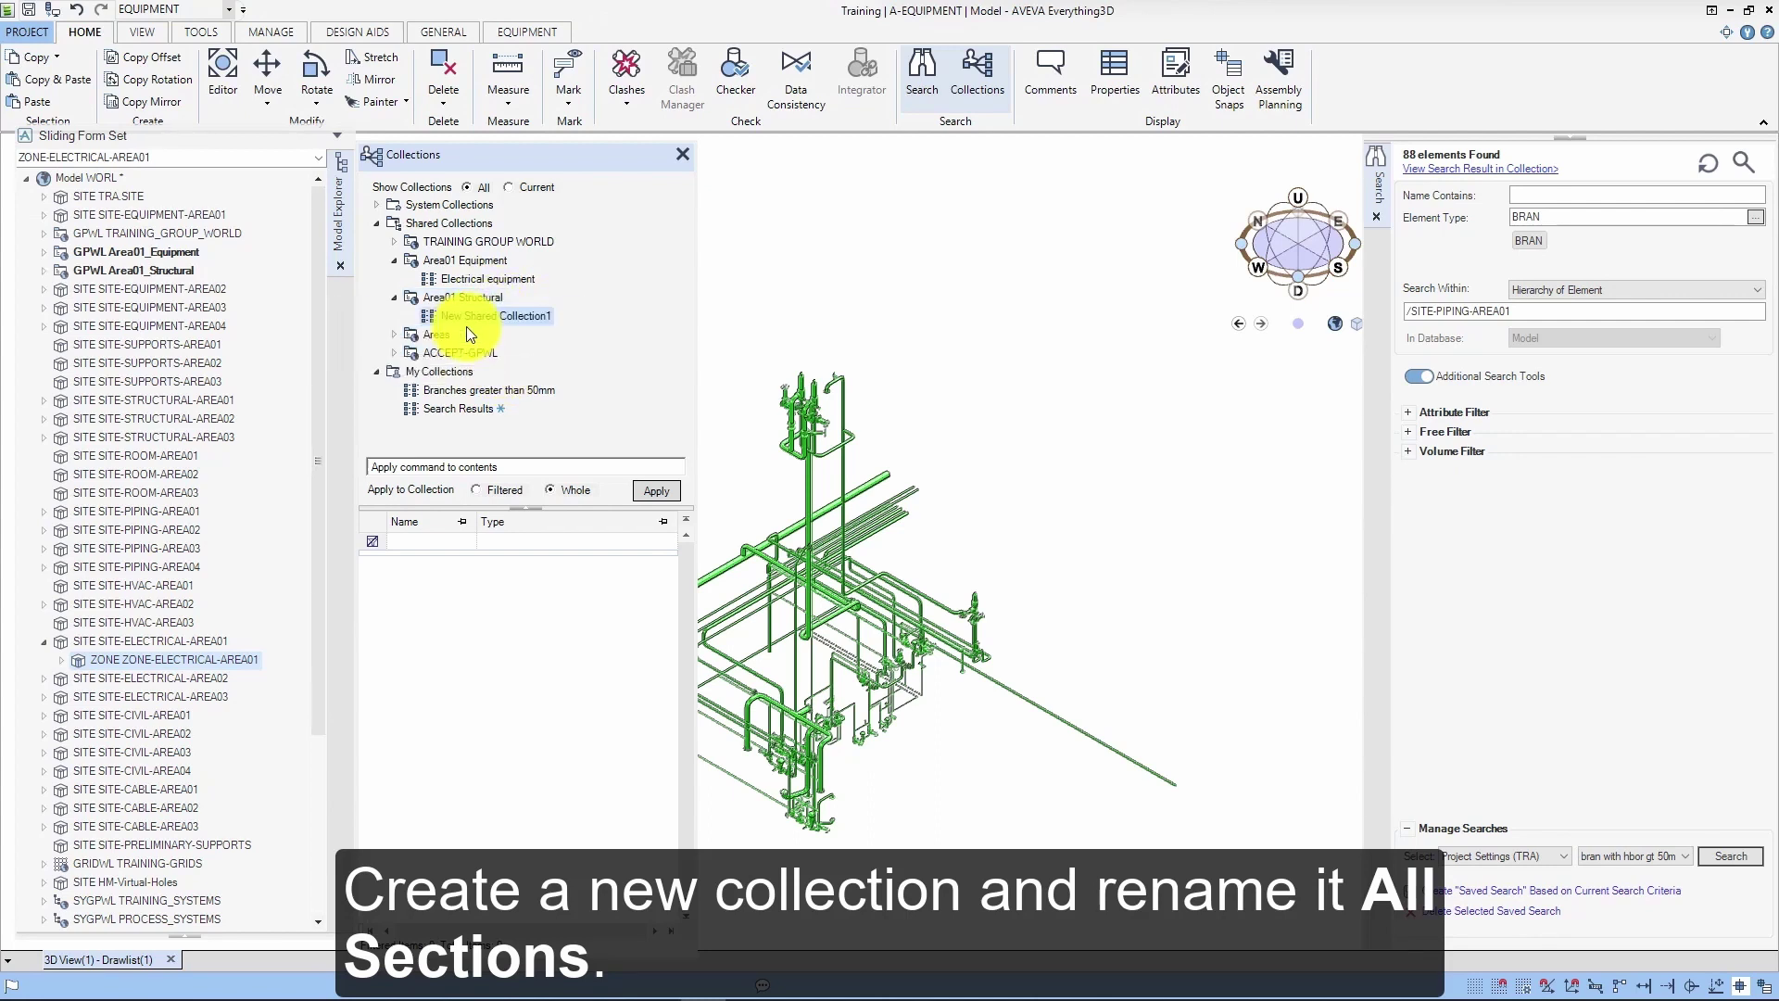
right_click(474, 319)
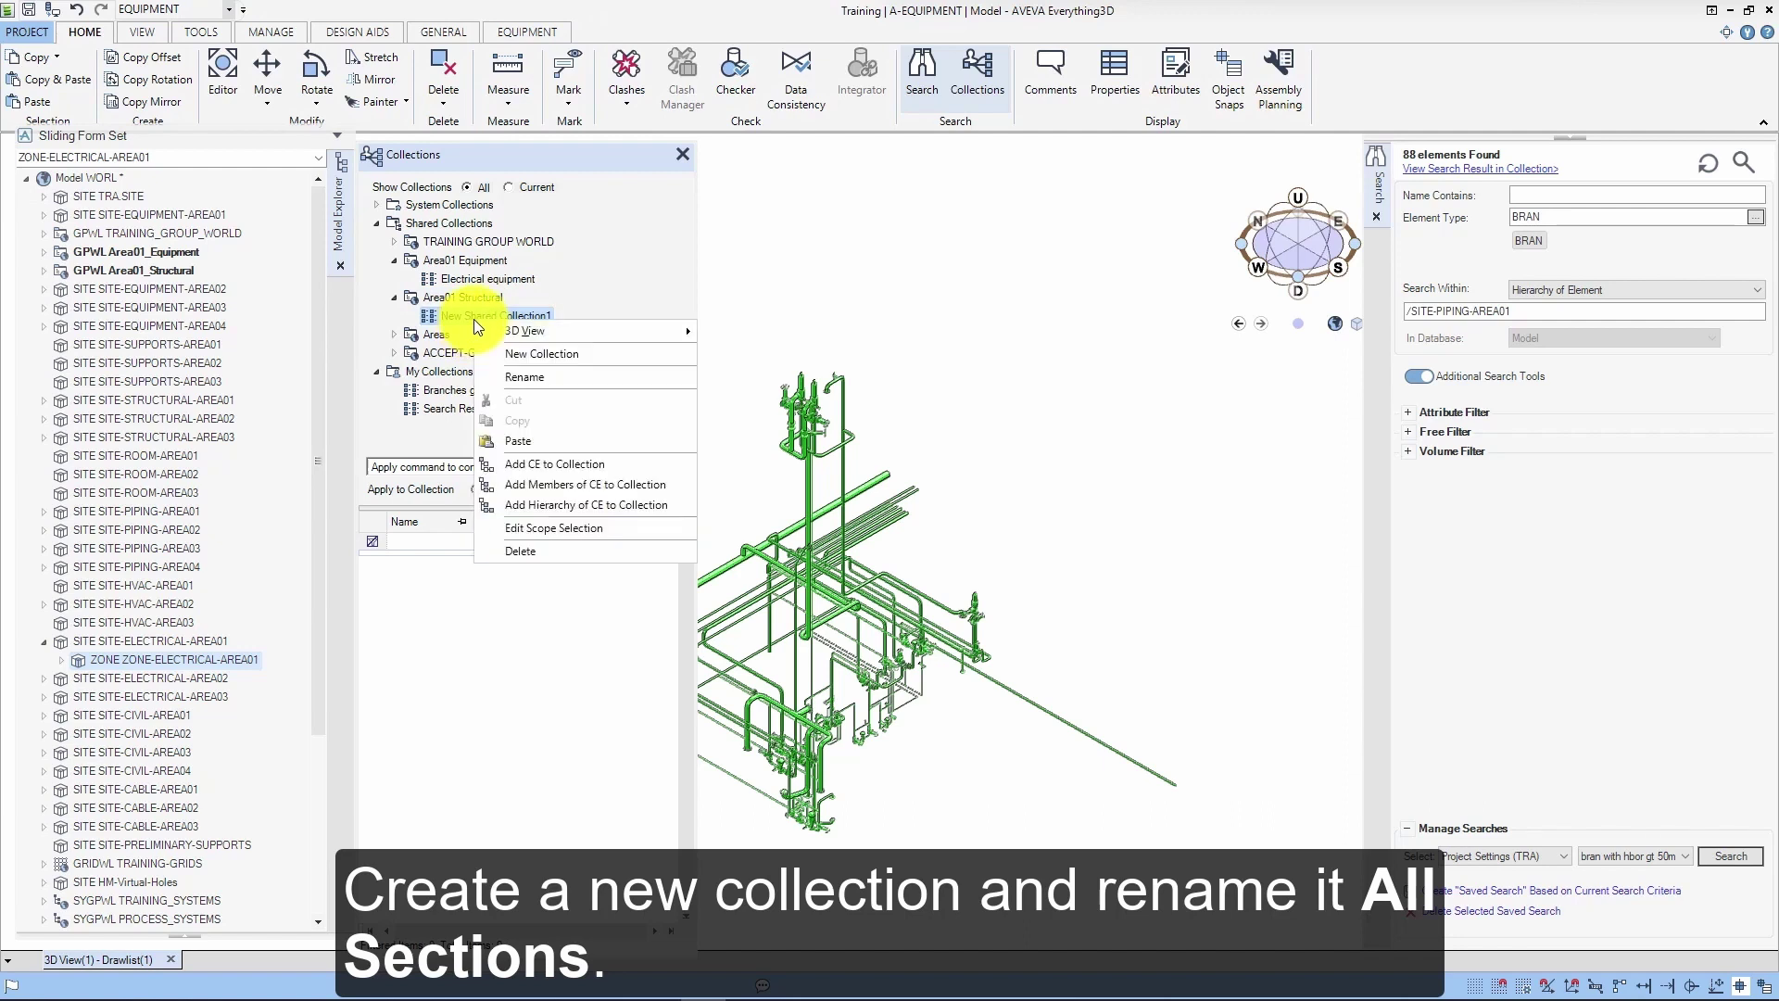
click(520, 378)
text(A)
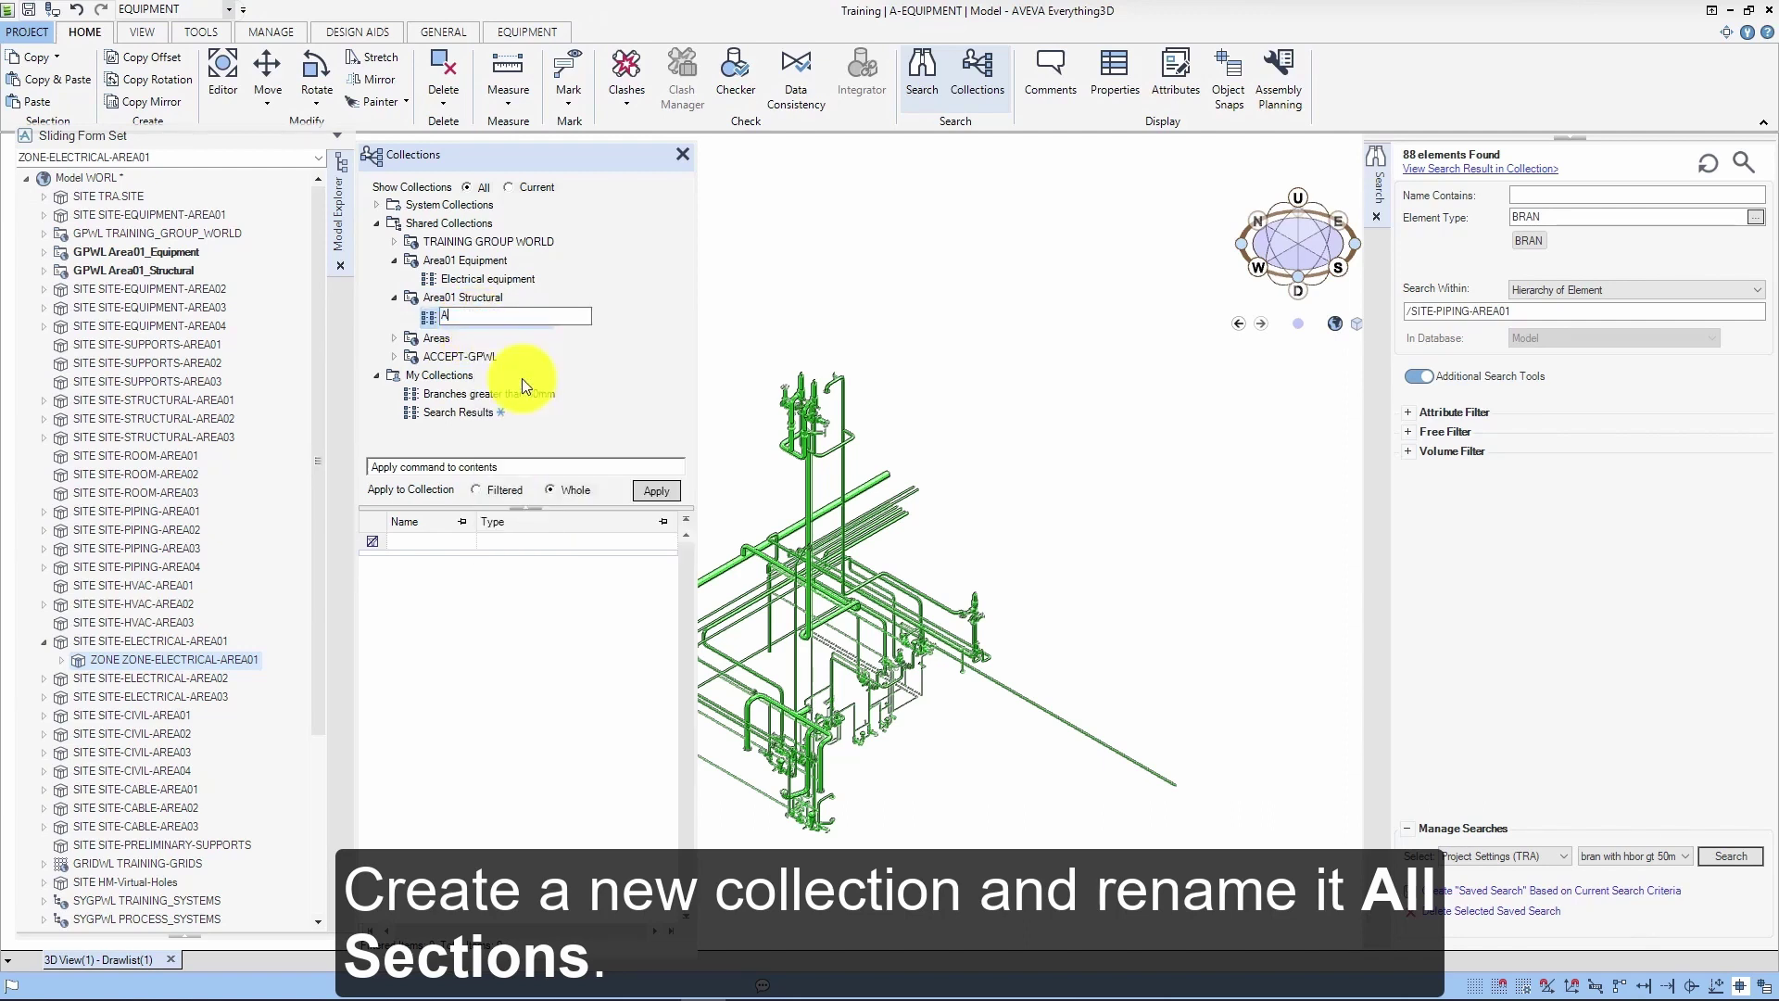
text(ll Sections)
key(Return)
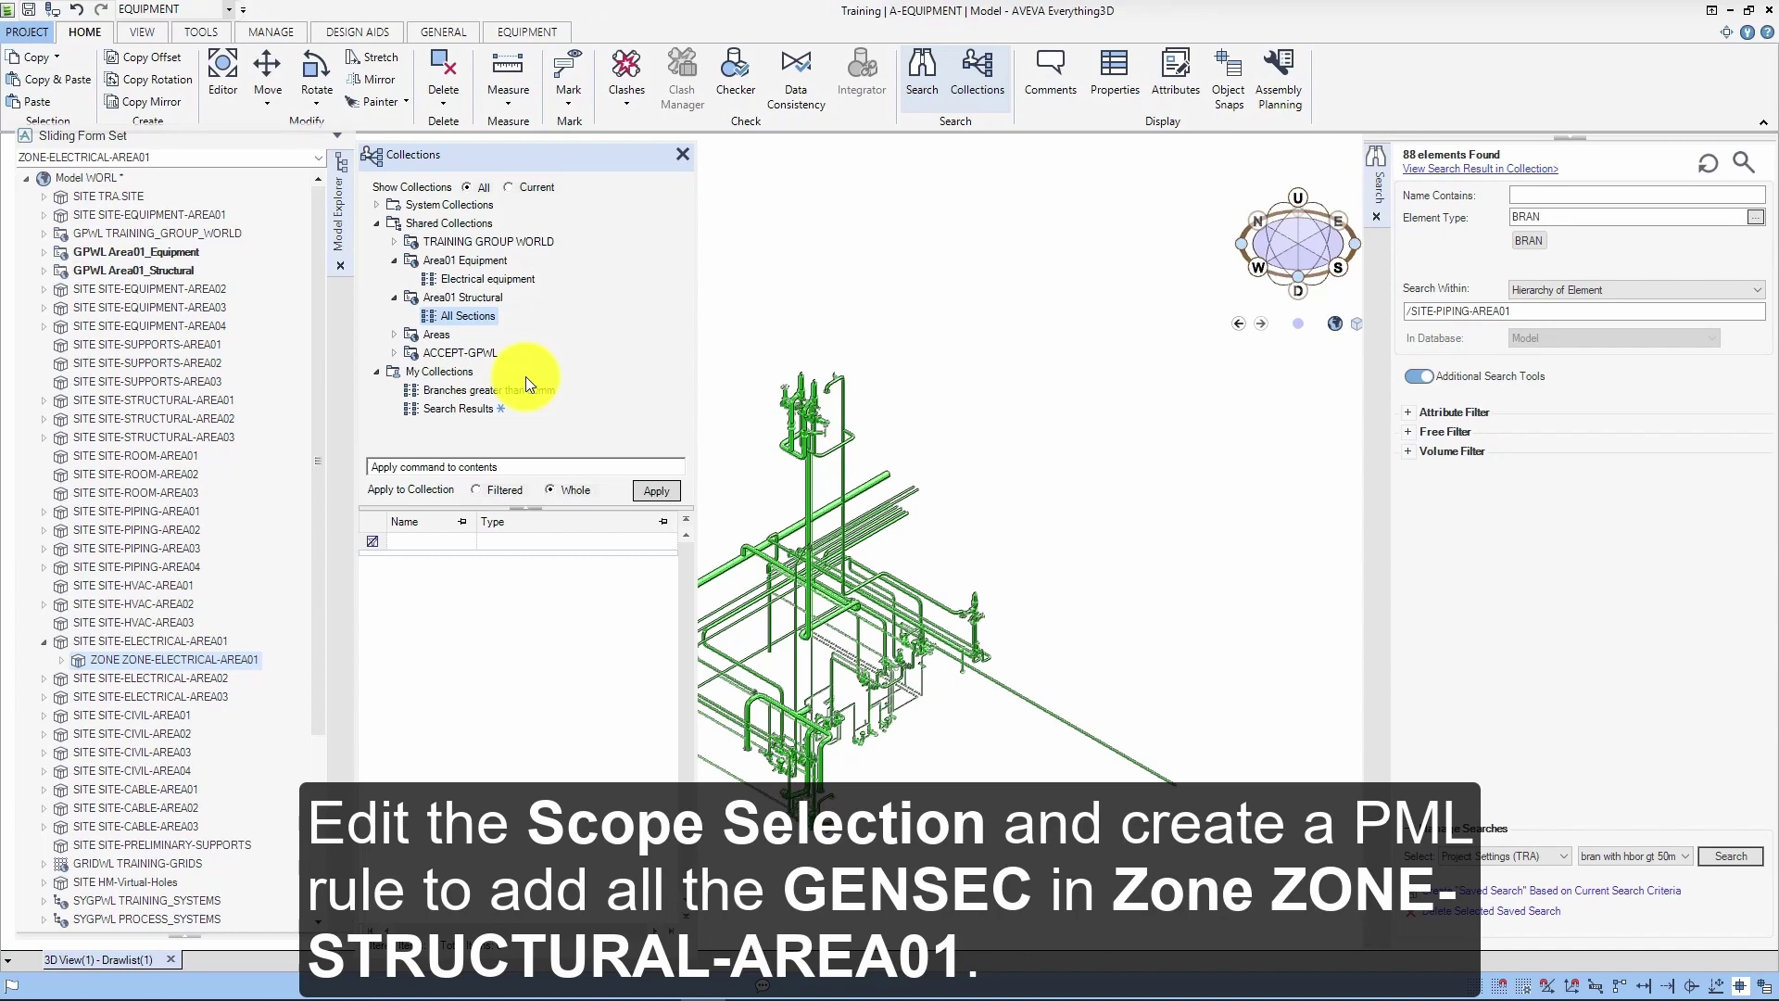
Step: Set the All Sections collection's scope expression to ALL GENSEC WITH ZONE EQ/ZONE-STRUCTURAL-AREA01, evaluate it and accept it
right_click(496, 318)
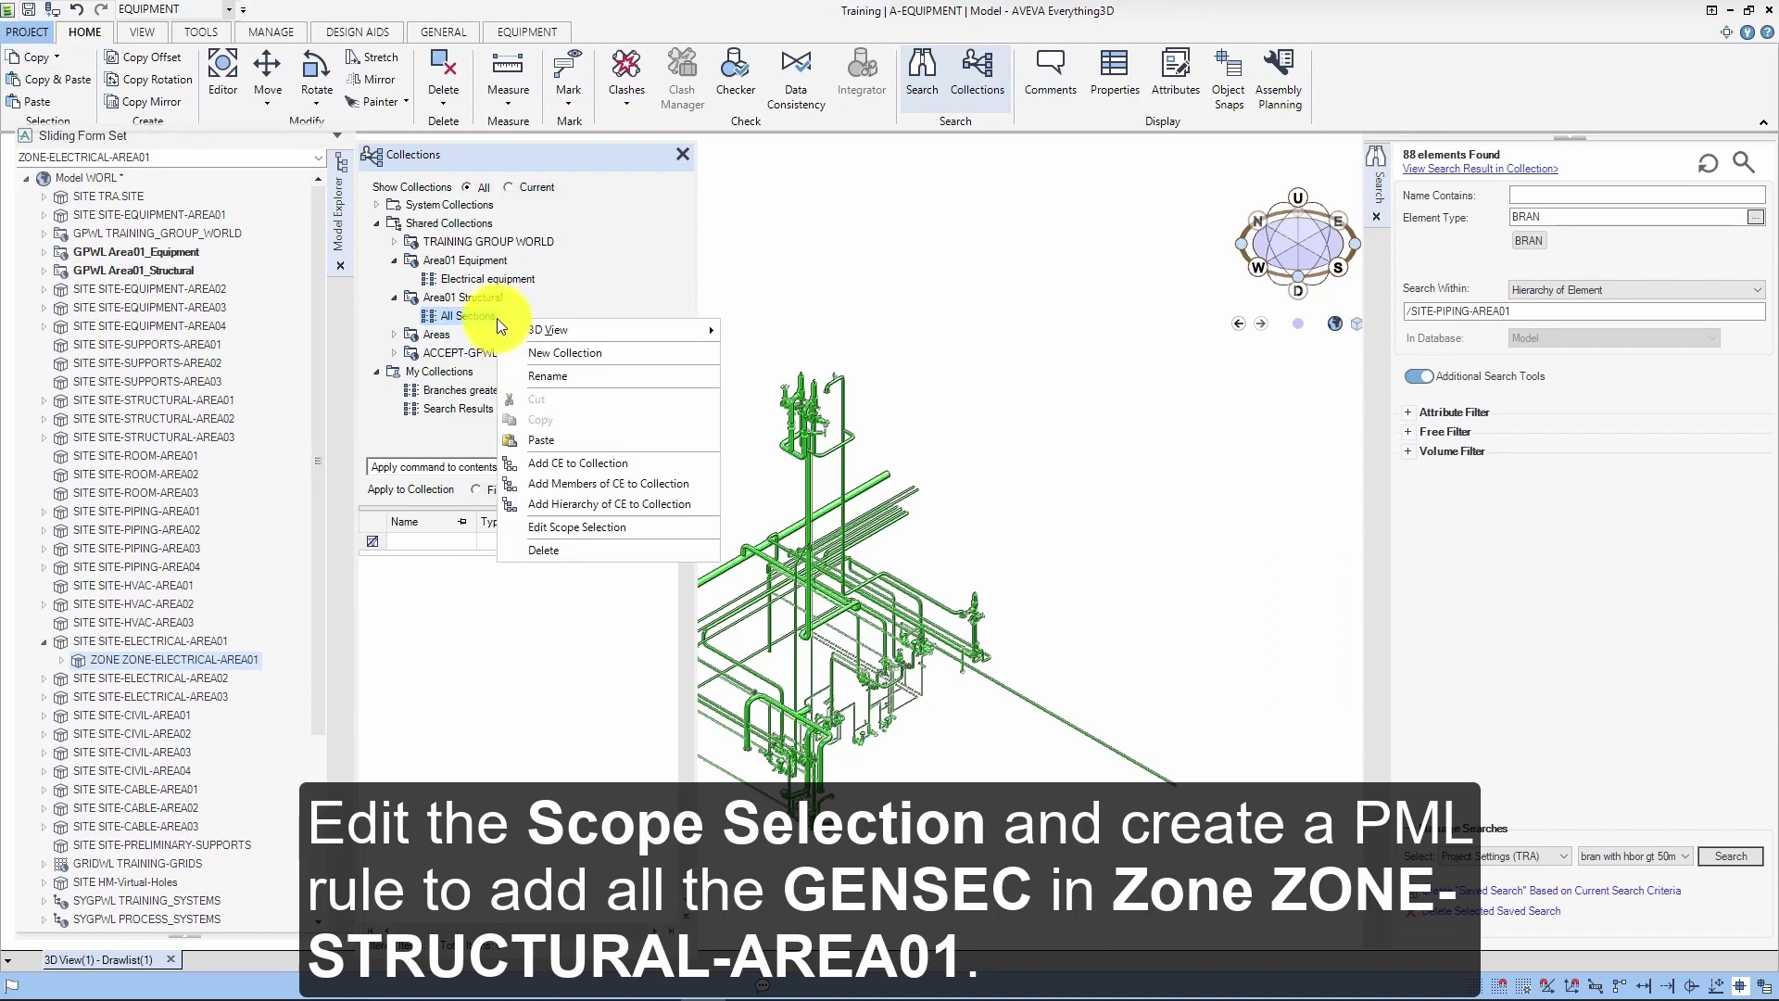
click(608, 521)
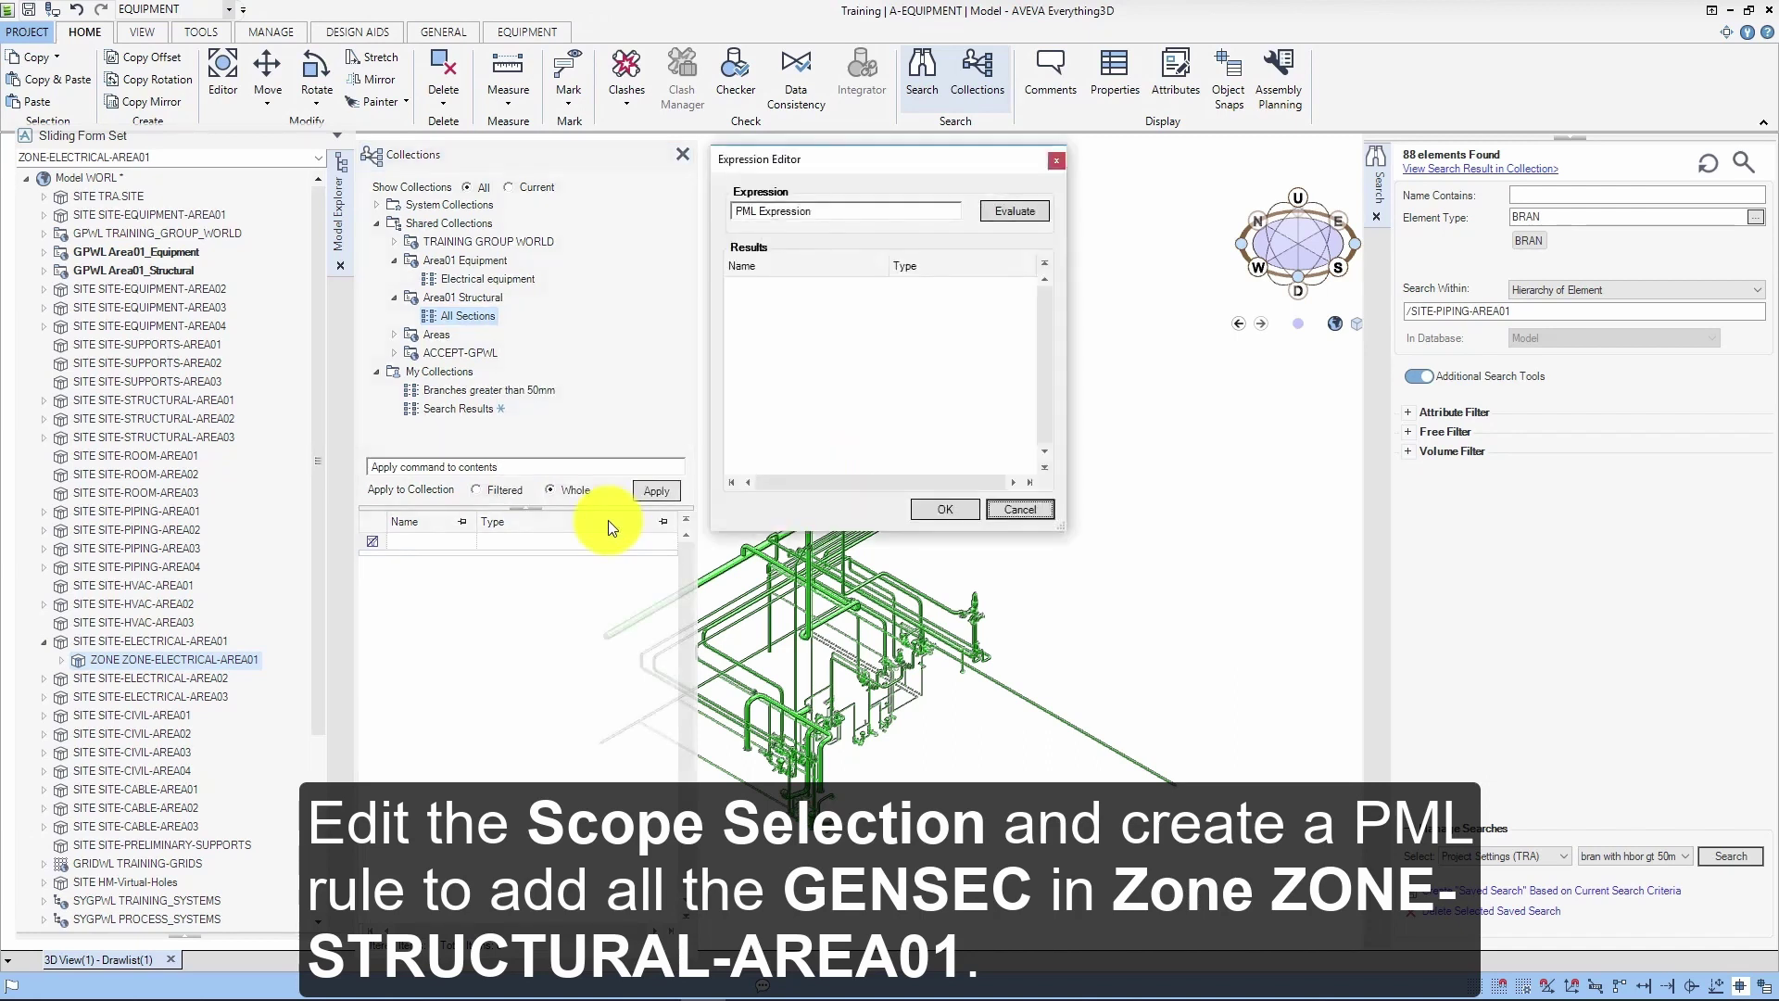
click(843, 210)
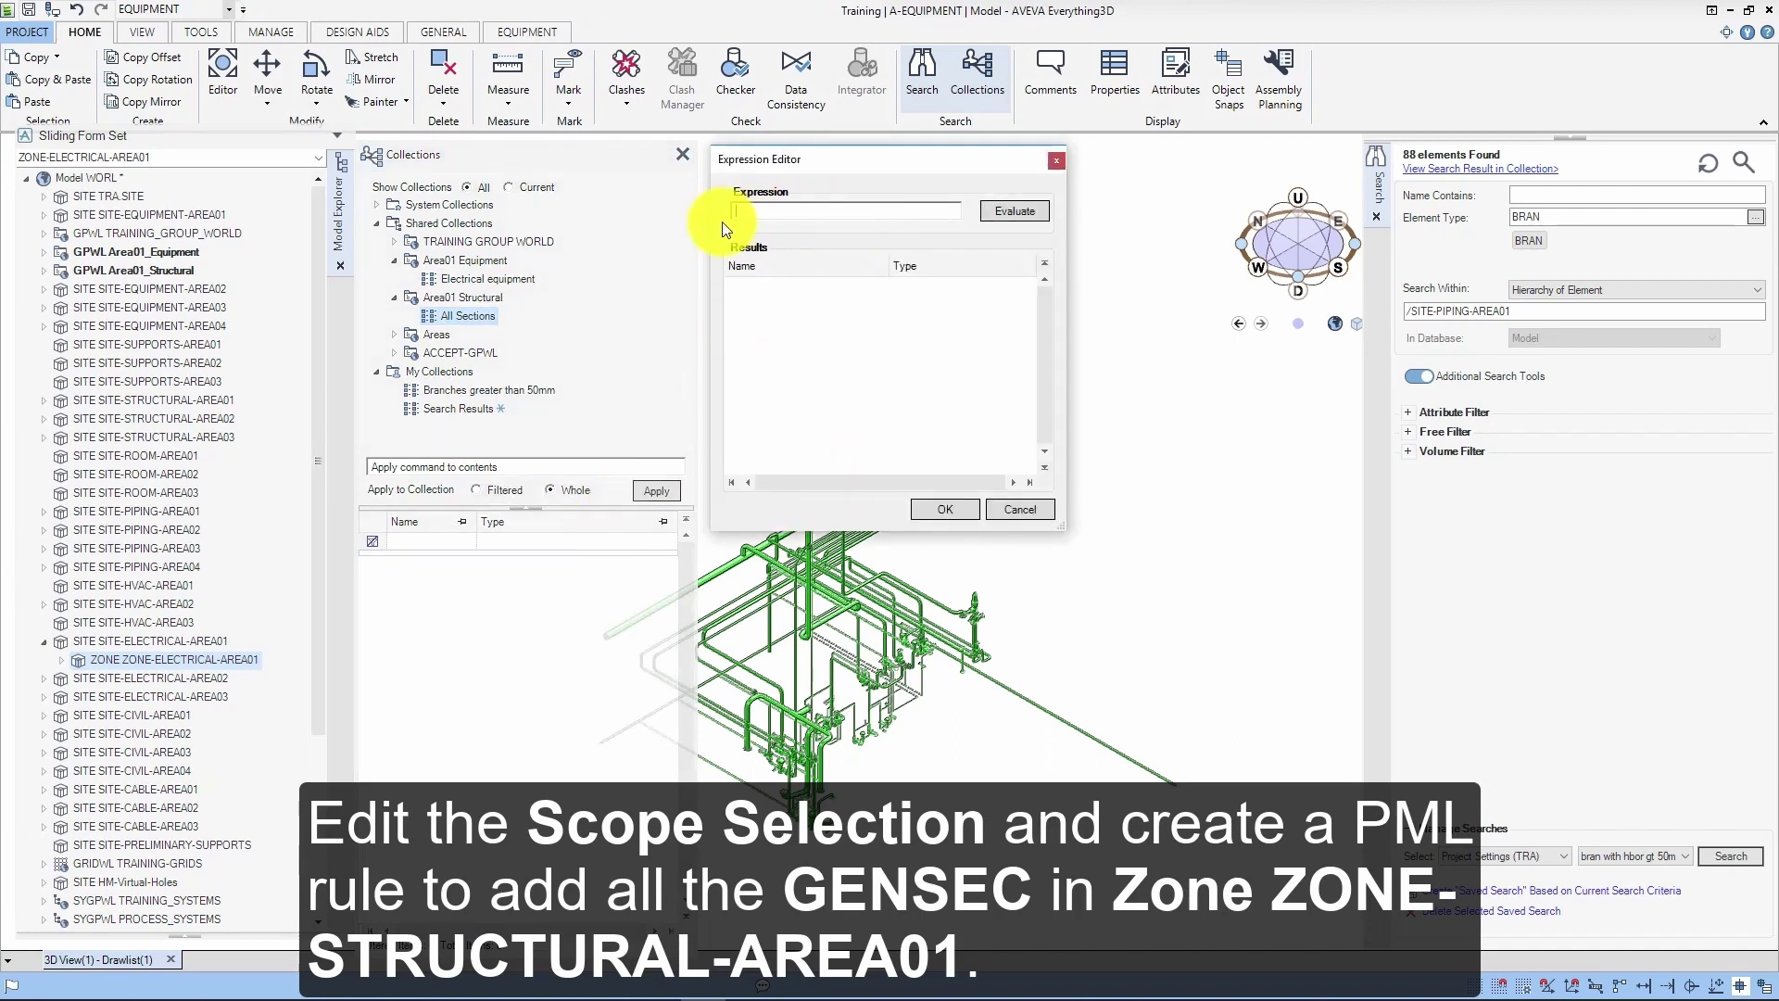
text(ALL GENSEC WITH )
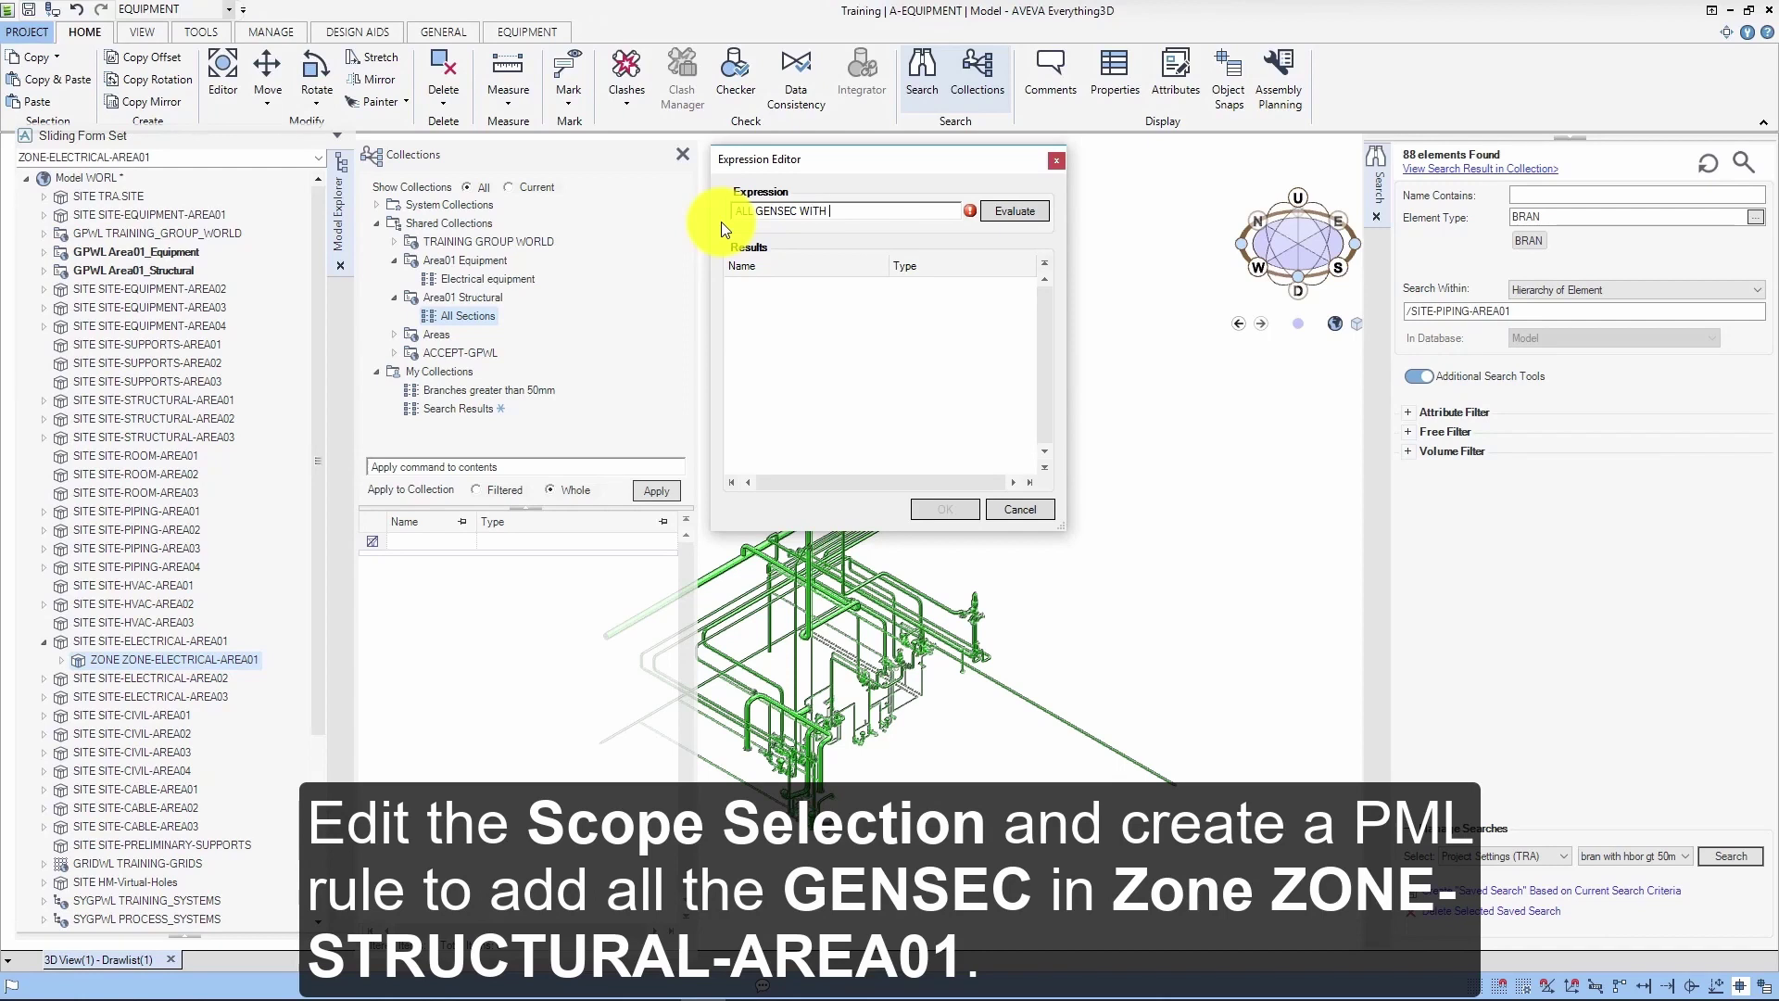
text(ZONE EQ/ZONE-STRUCTURAL)
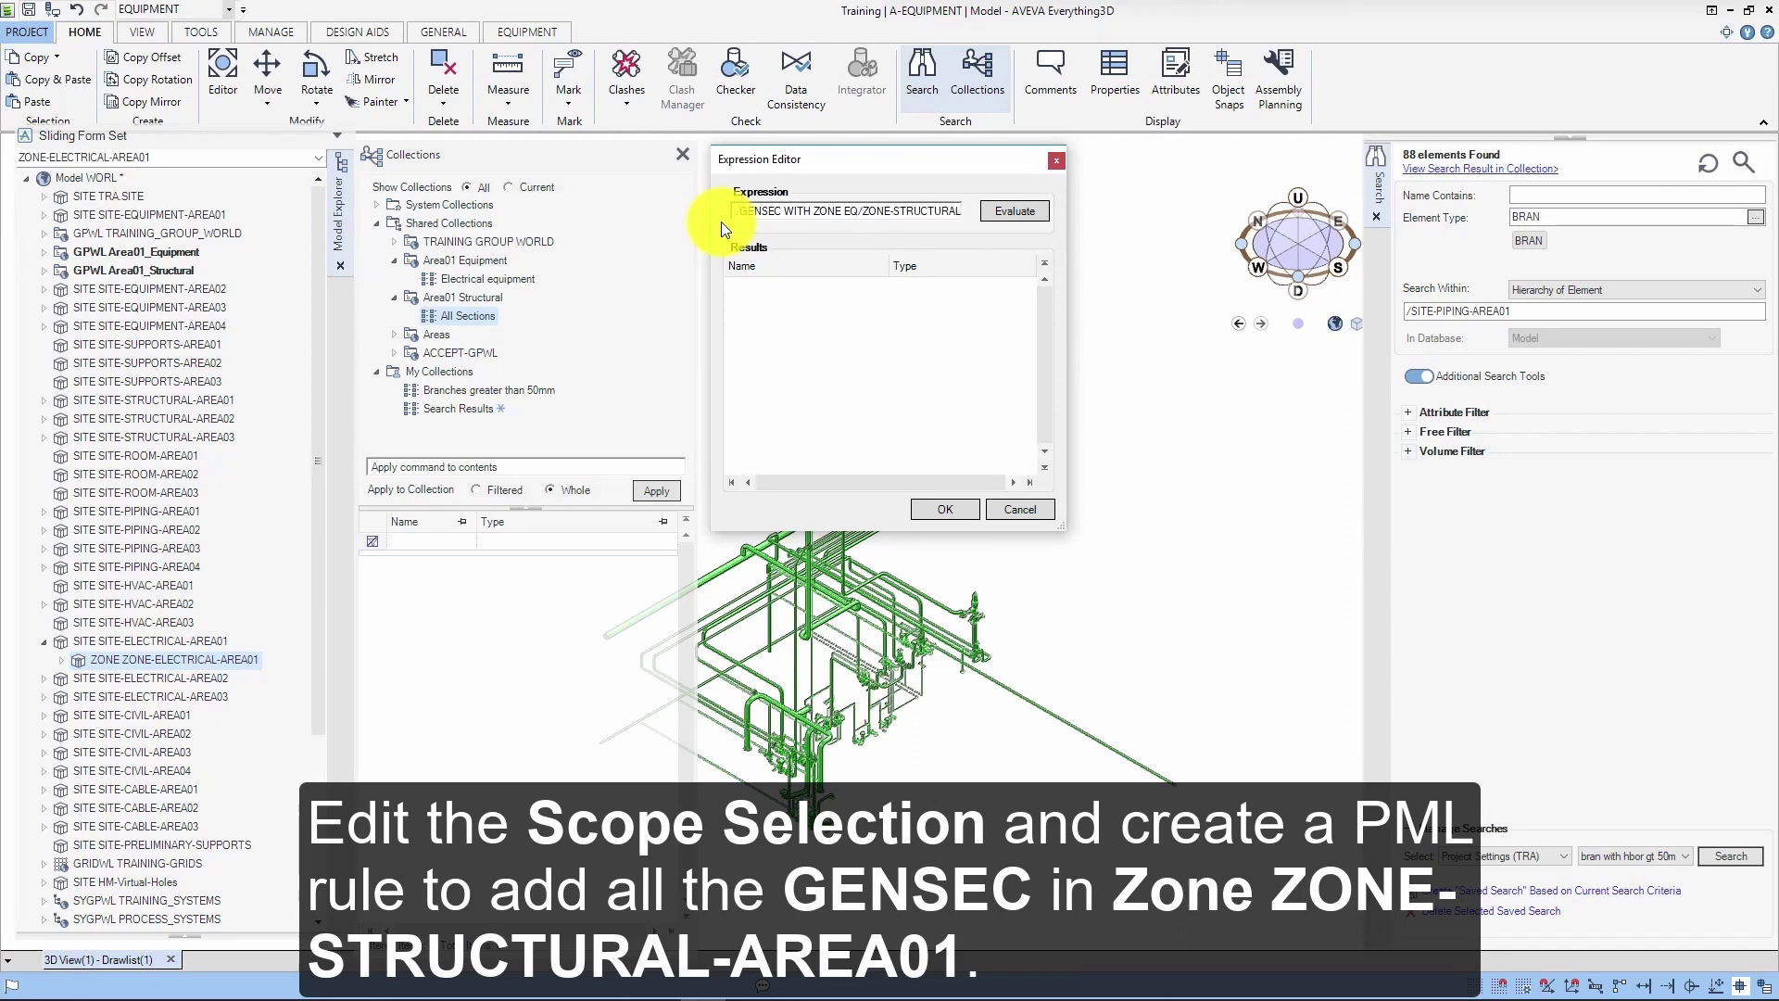
text(-AREA01)
click(1010, 211)
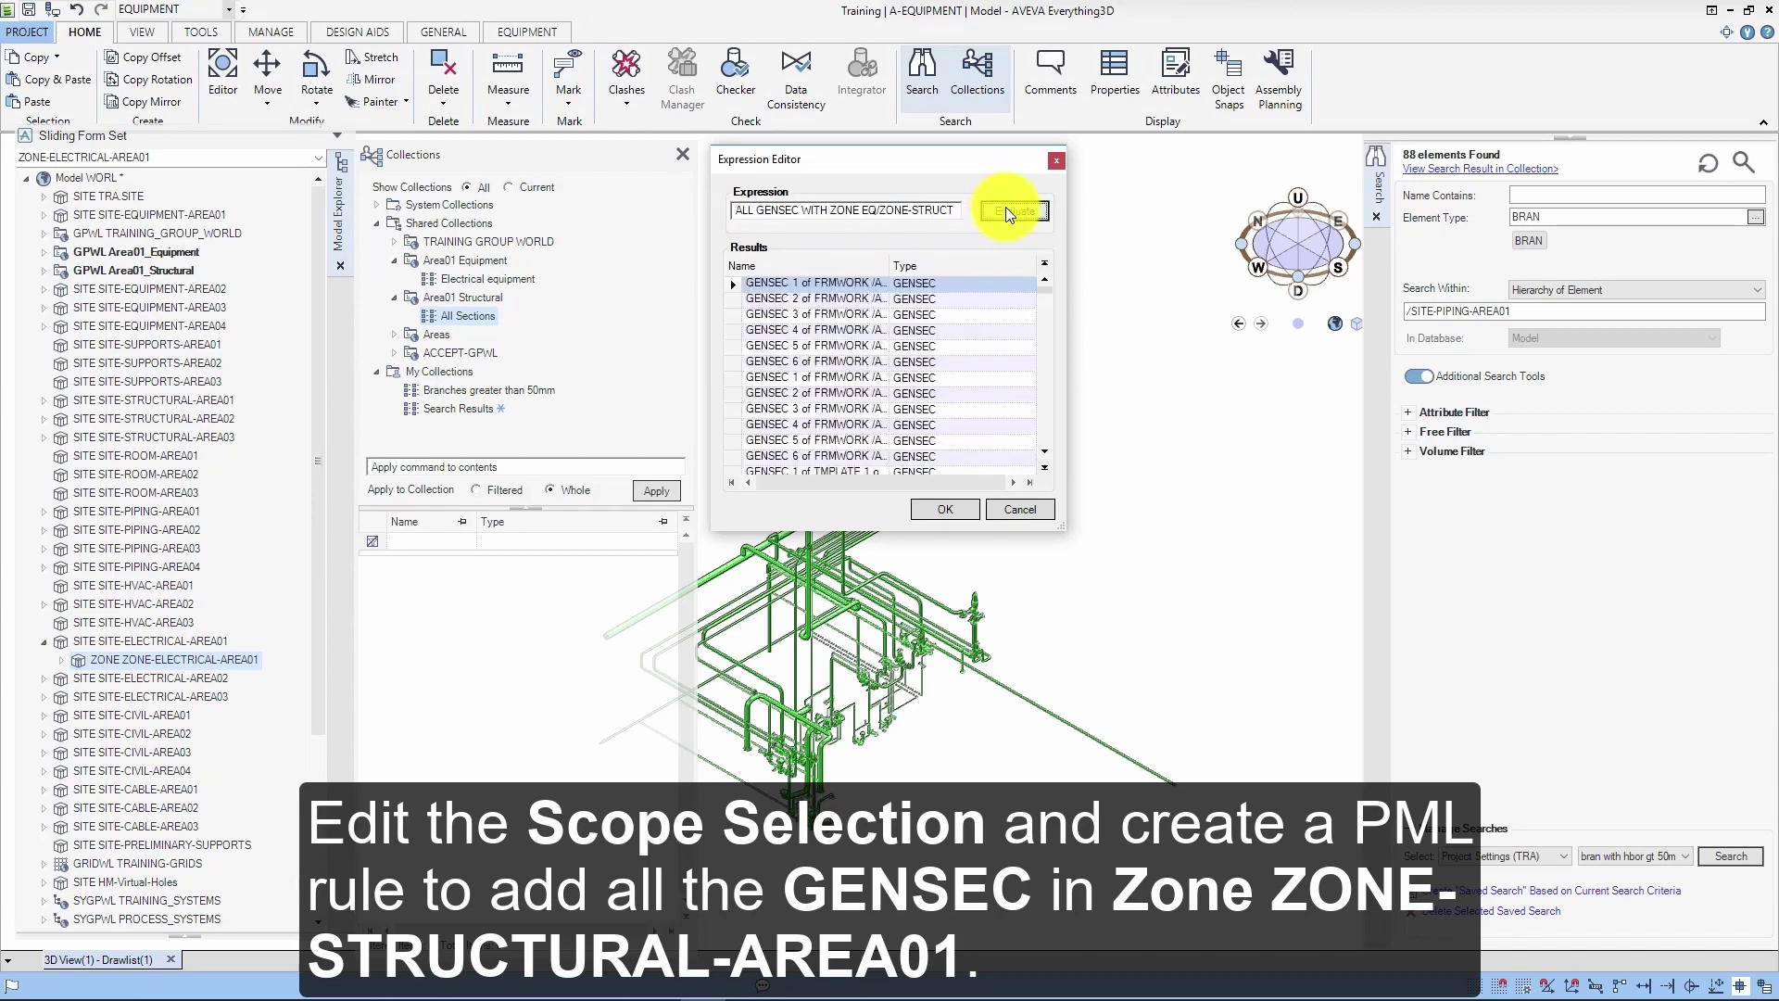
click(954, 509)
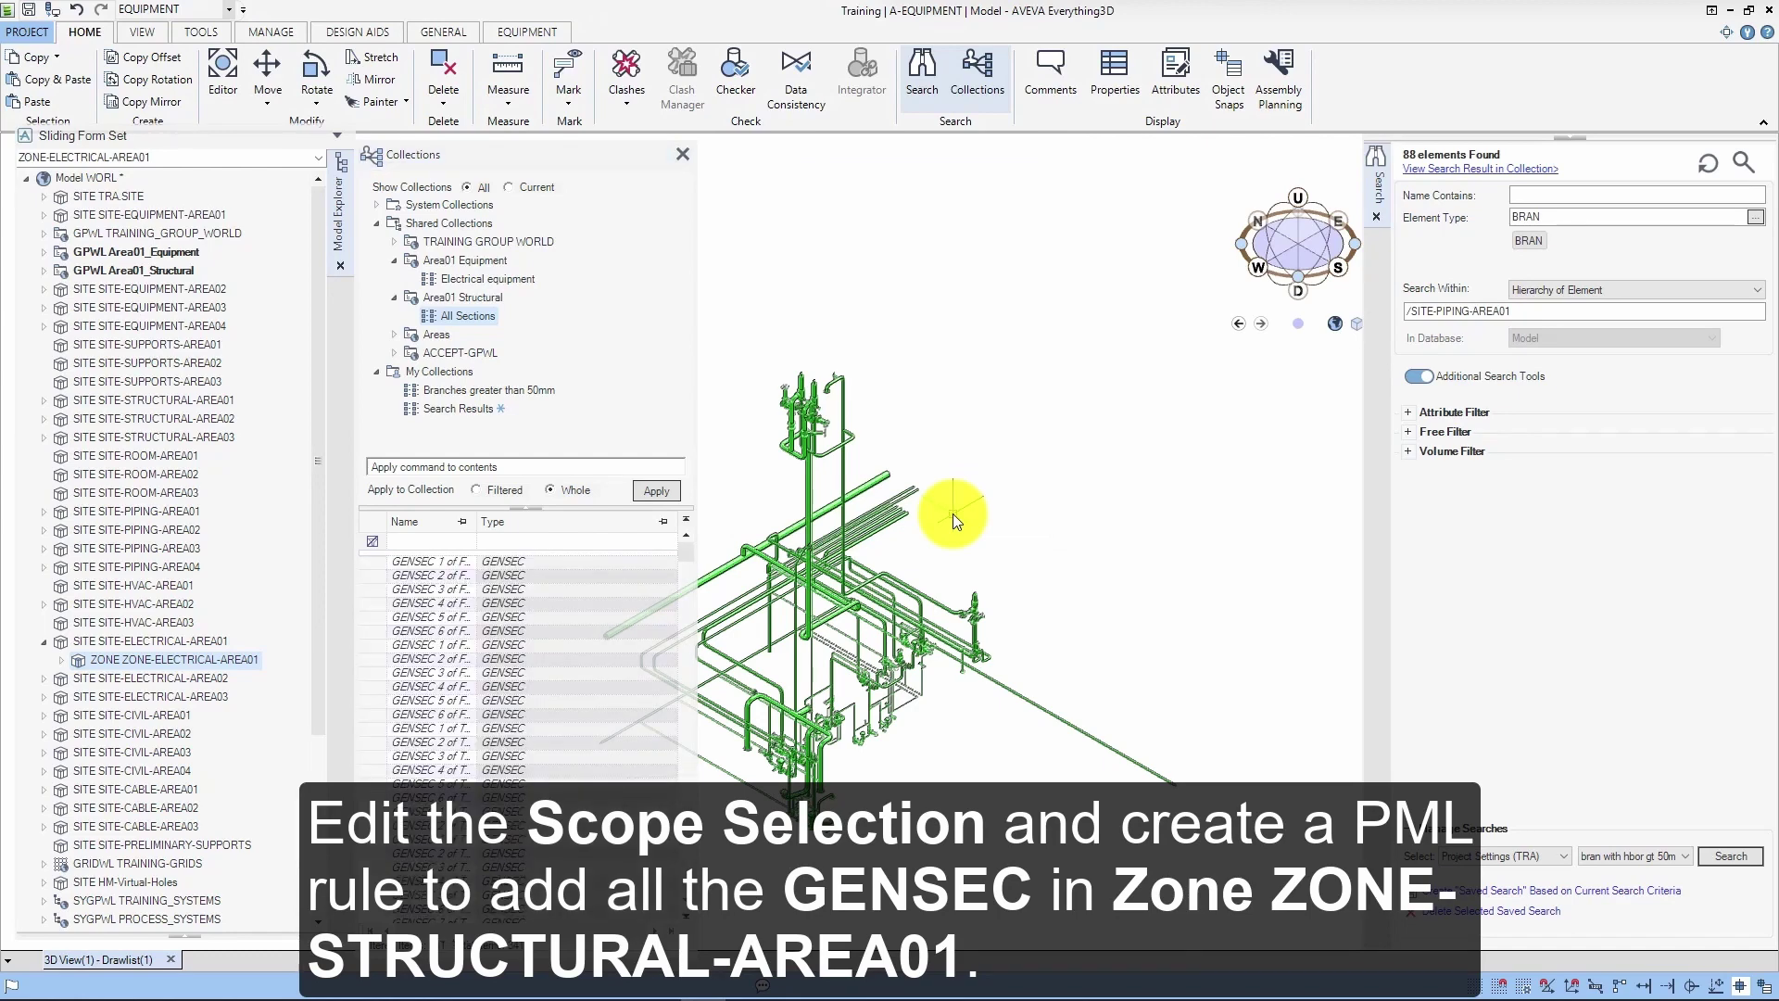
Step: Save the design work with the collection changes
click(29, 14)
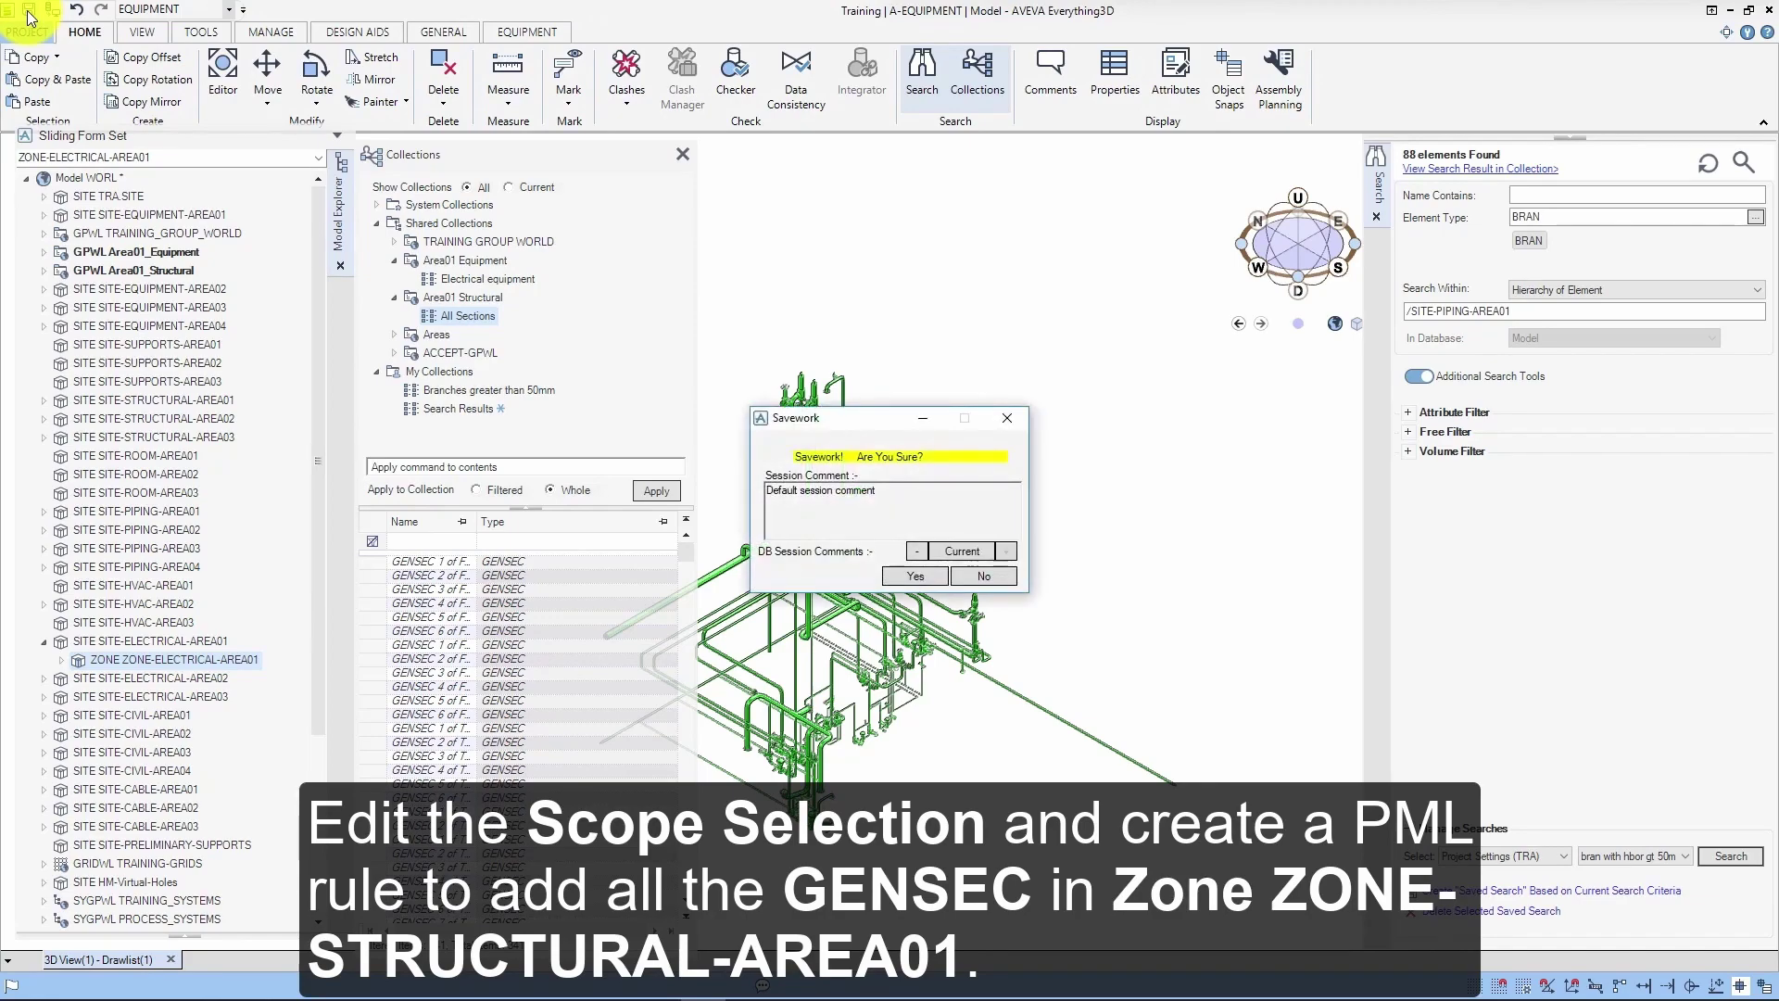